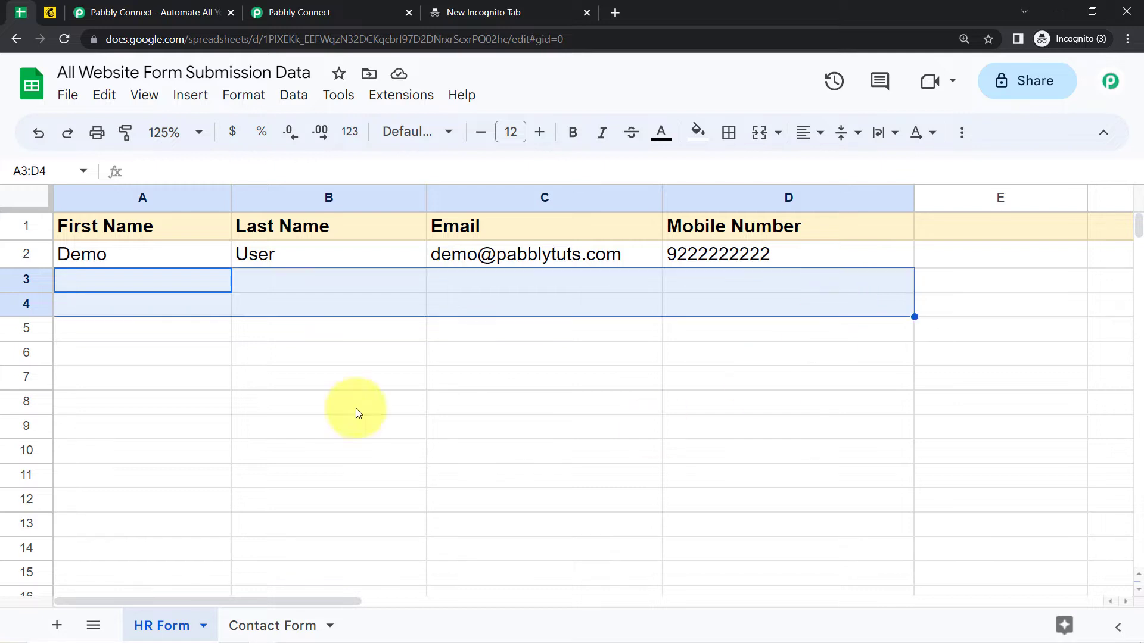
Switch to the pinned Mailchimp tab to view the audience page with 0 contacts.
{"action": "left_click", "coordinate": [50, 13]}
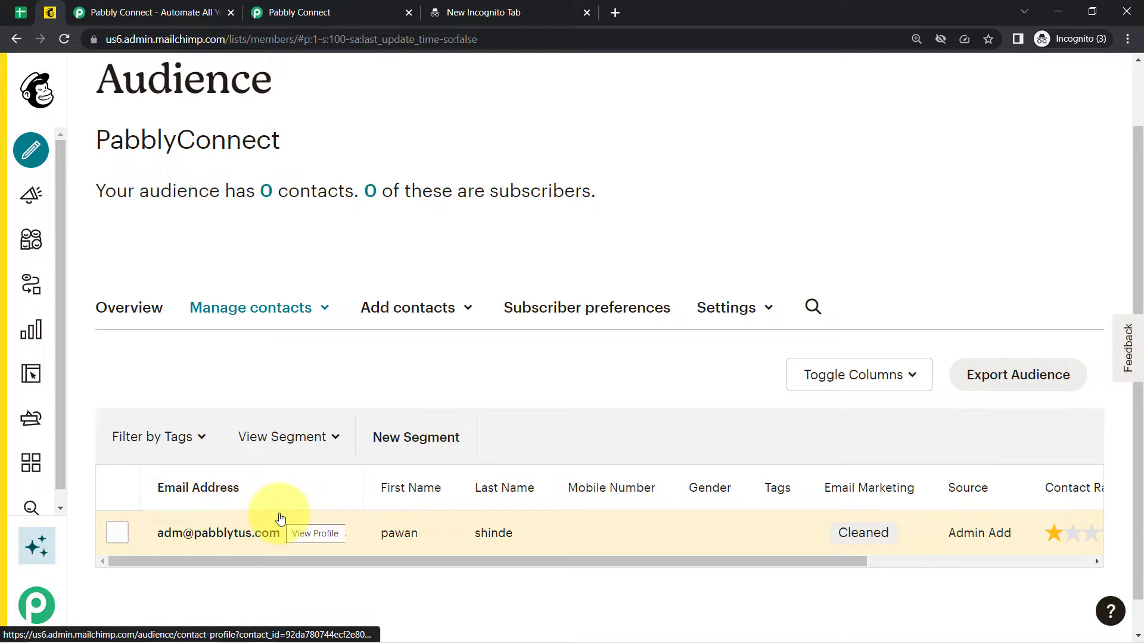
Move from the Mailchimp audience page to the Pabbly Connect website tab.
{"action": "left_click", "coordinate": [22, 14]}
{"action": "left_click", "coordinate": [47, 13]}
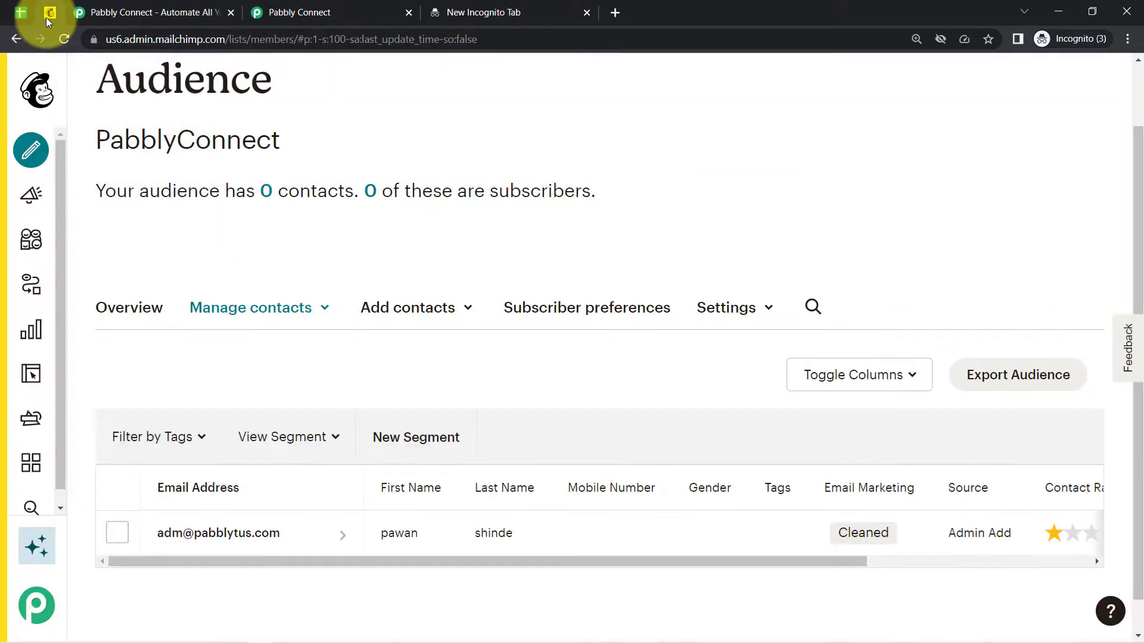
{"action": "left_click", "coordinate": [107, 13]}
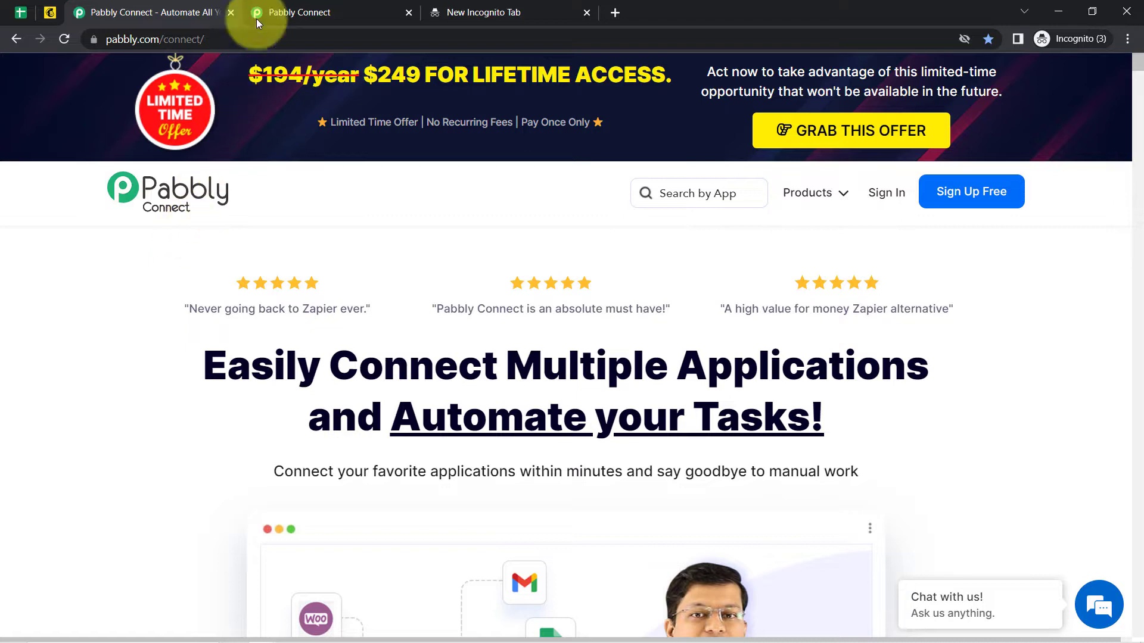
Show the Pabbly Connect dashboard with 3000 tasks allotted, 288 consumed and 2712 remaining.
{"action": "left_click", "coordinate": [274, 9]}
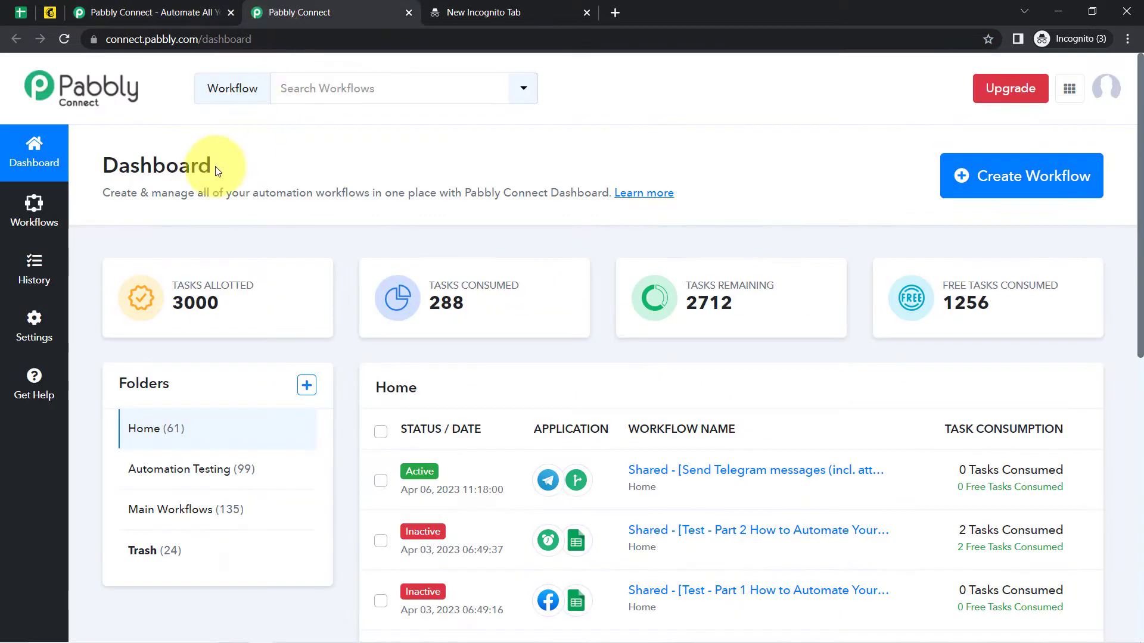
{"action": "left_click_drag", "start_coordinate": [102, 160], "coordinate": [344, 204]}
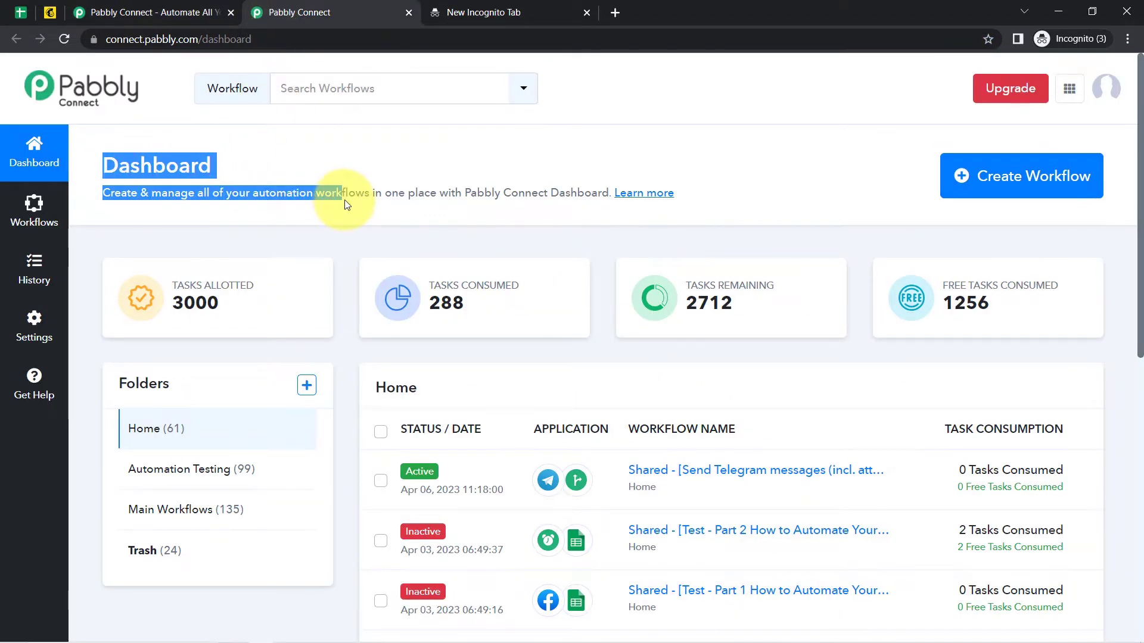
{"action": "left_click", "coordinate": [208, 12]}
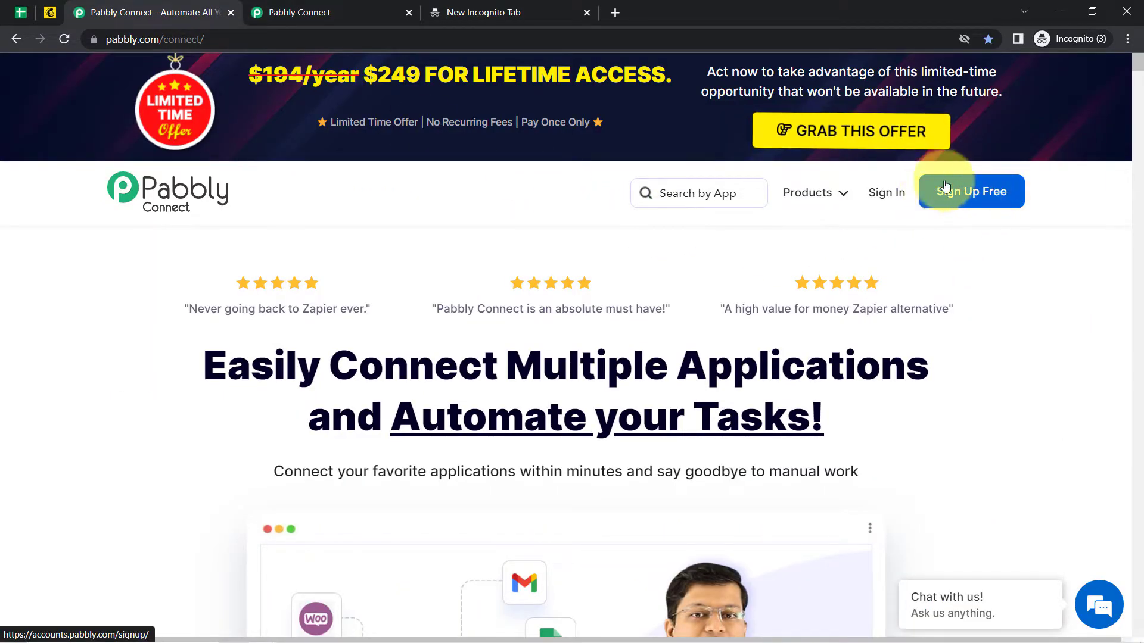
{"action": "left_click", "coordinate": [379, 7]}
{"action": "left_click", "coordinate": [405, 195]}
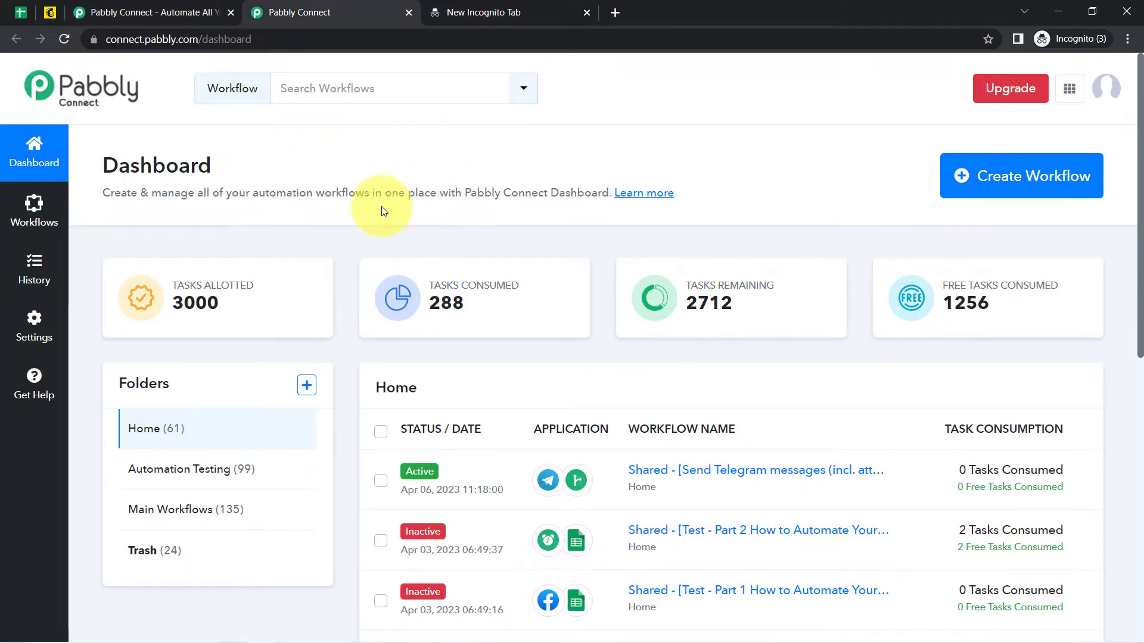
{"action": "left_click_drag", "start_coordinate": [130, 165], "coordinate": [431, 213]}
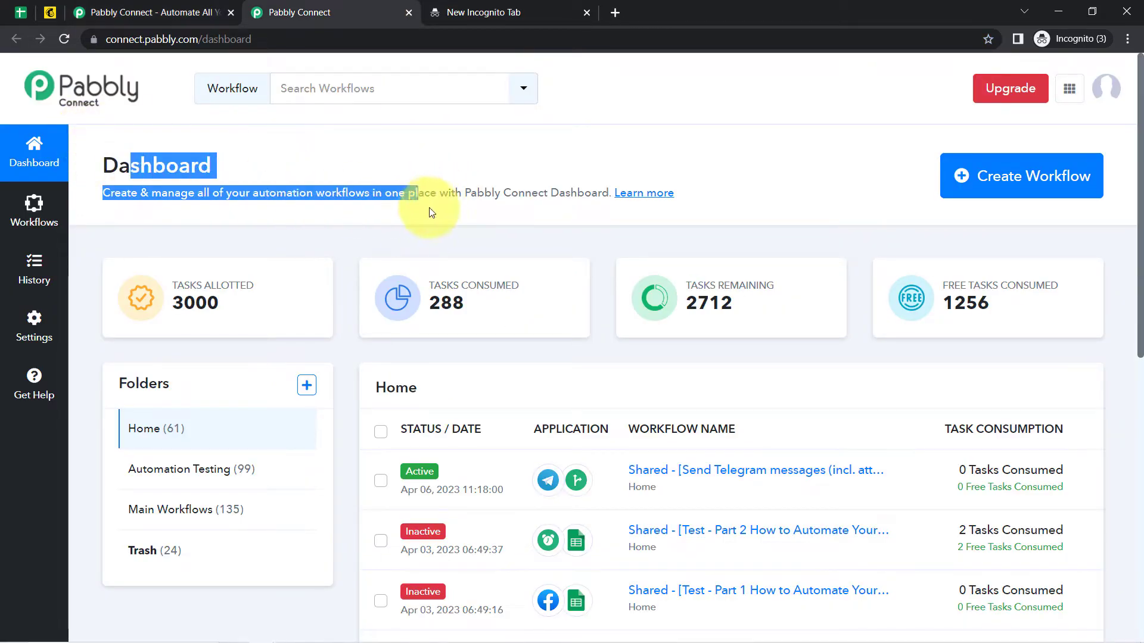
Create a workflow named 'Automatically Import Subscribers from Google Sheets to Mailchimp'.
{"action": "left_click", "coordinate": [1053, 177]}
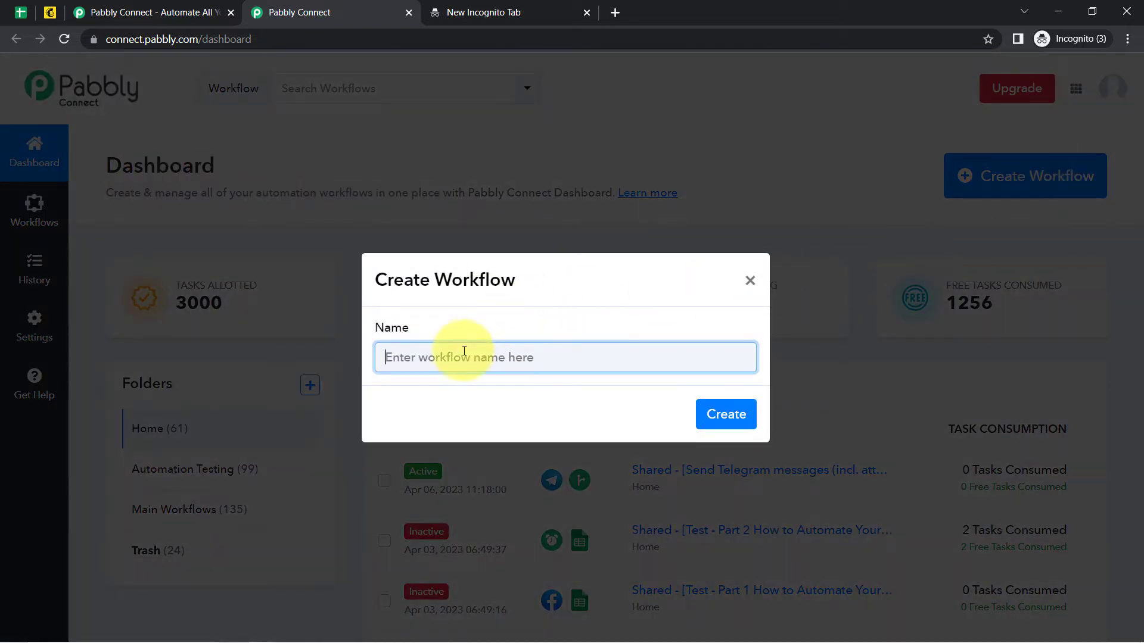
{"action": "key", "text": "ctrl+v"}
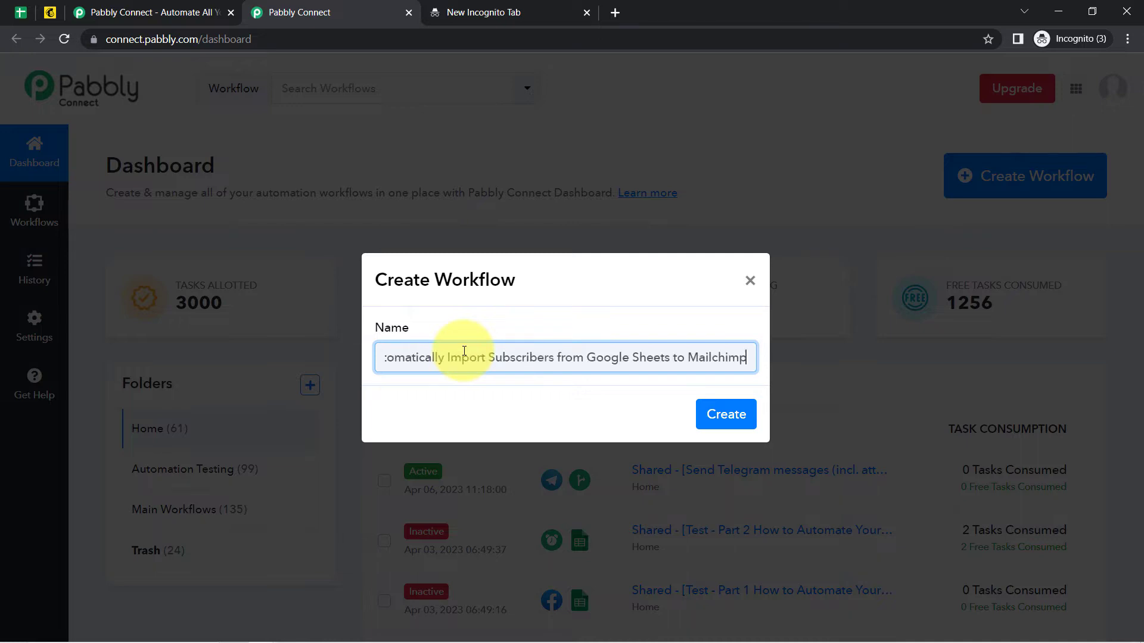
{"action": "left_click_drag", "start_coordinate": [461, 358], "coordinate": [398, 365]}
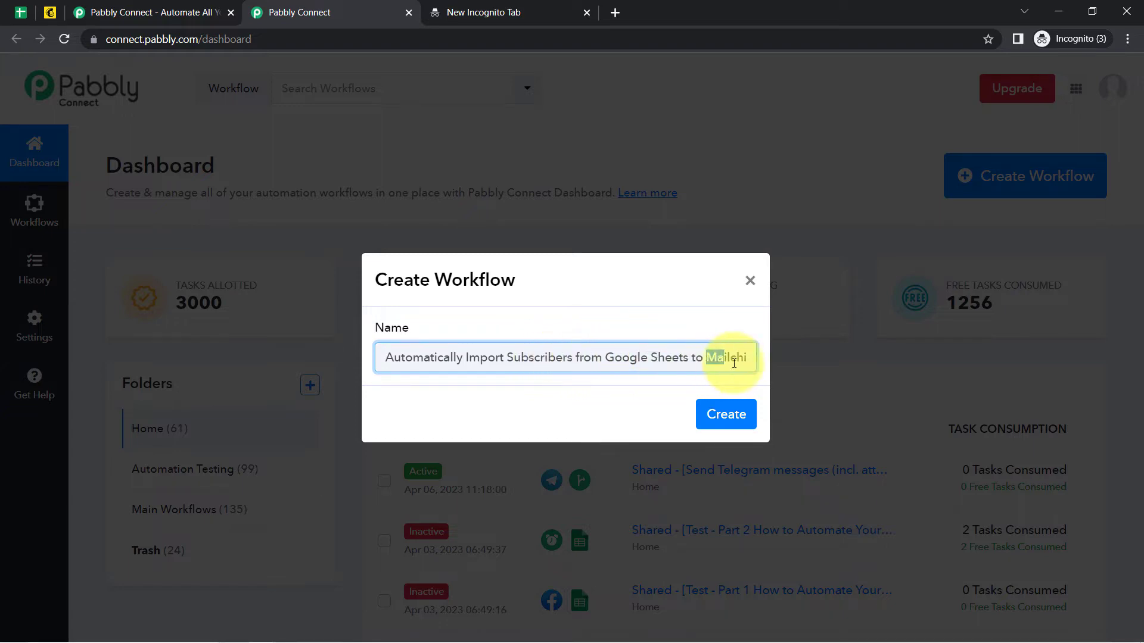
{"action": "left_click_drag", "start_coordinate": [734, 363], "coordinate": [775, 381]}
{"action": "left_click", "coordinate": [726, 415]}
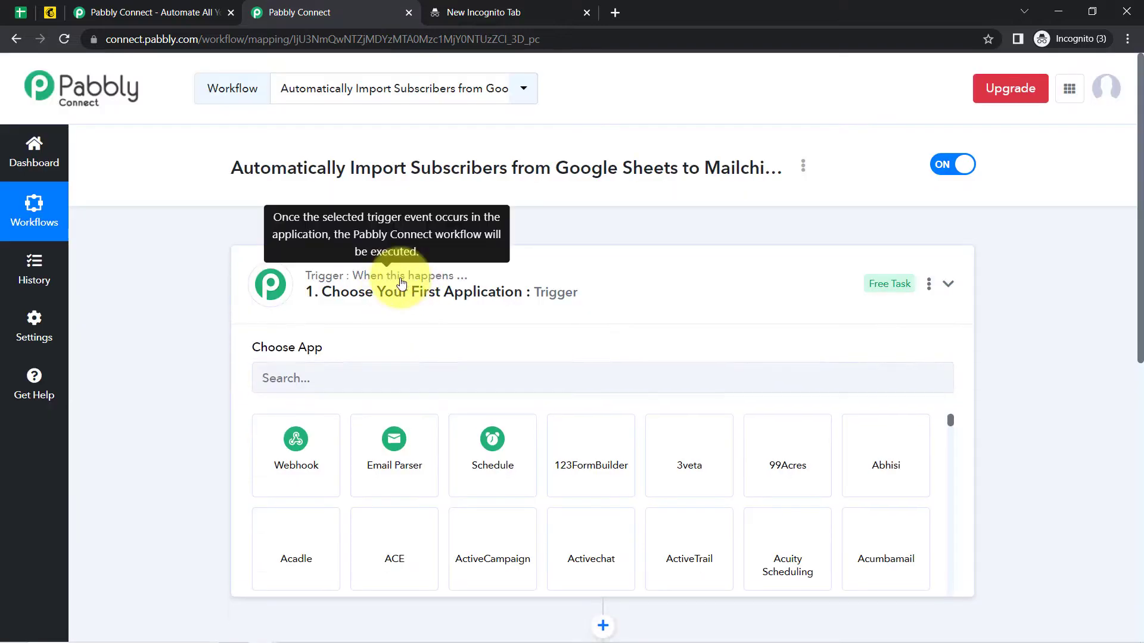
Search for and choose Google Sheets as the workflow's trigger app.
{"action": "left_click", "coordinate": [405, 285]}
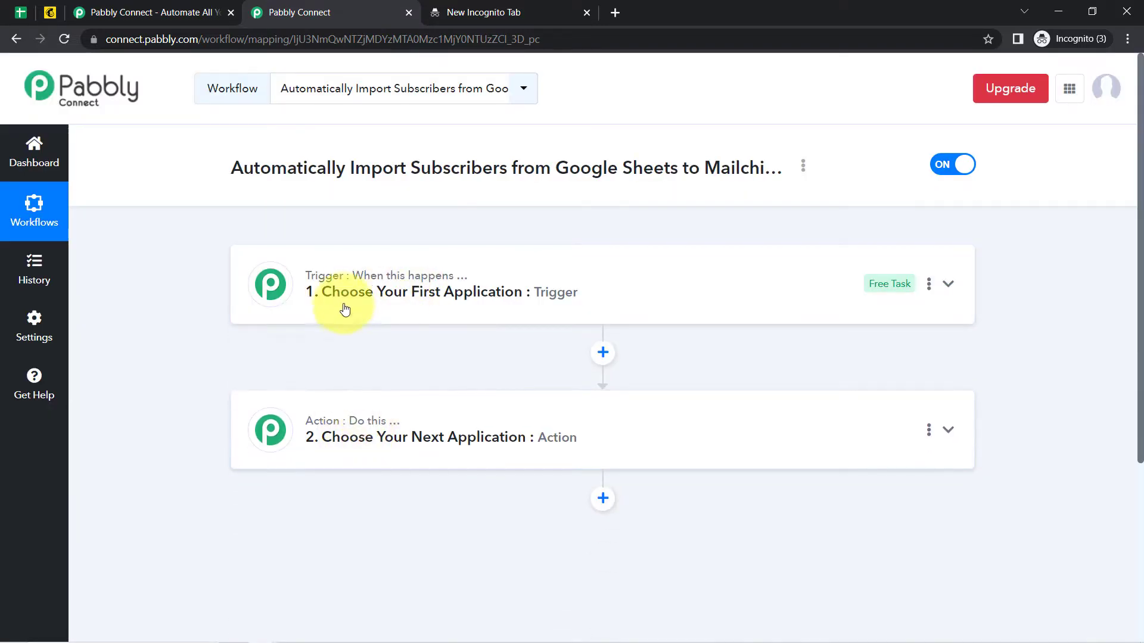
{"action": "mouse_move", "coordinate": [435, 276]}
{"action": "mouse_move", "coordinate": [310, 428]}
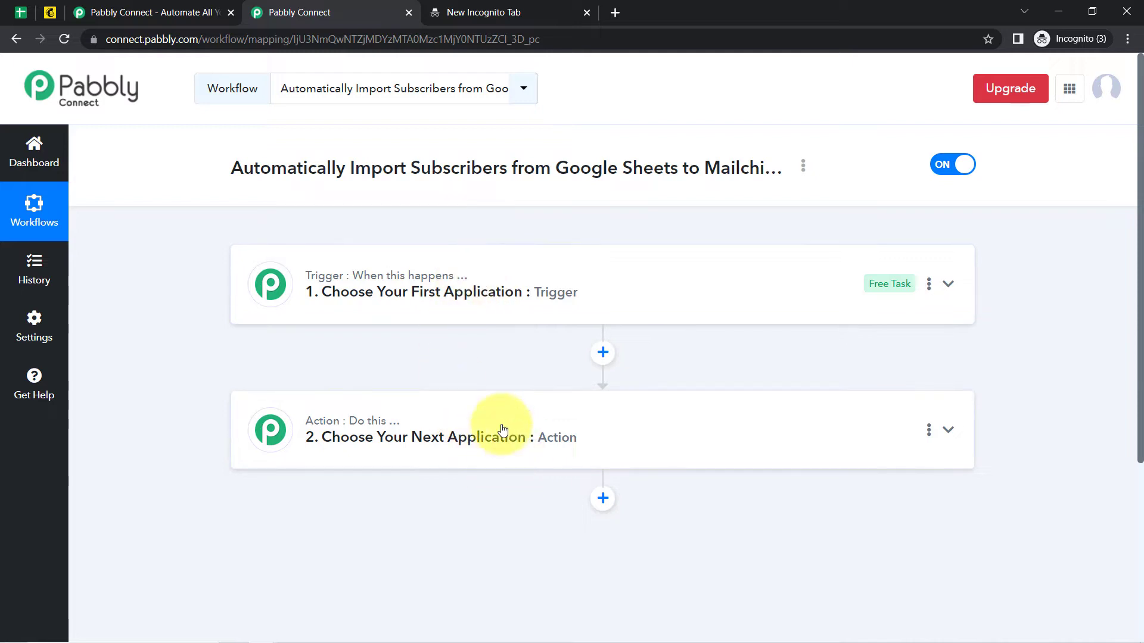
{"action": "left_click", "coordinate": [434, 292]}
{"action": "left_click", "coordinate": [295, 382]}
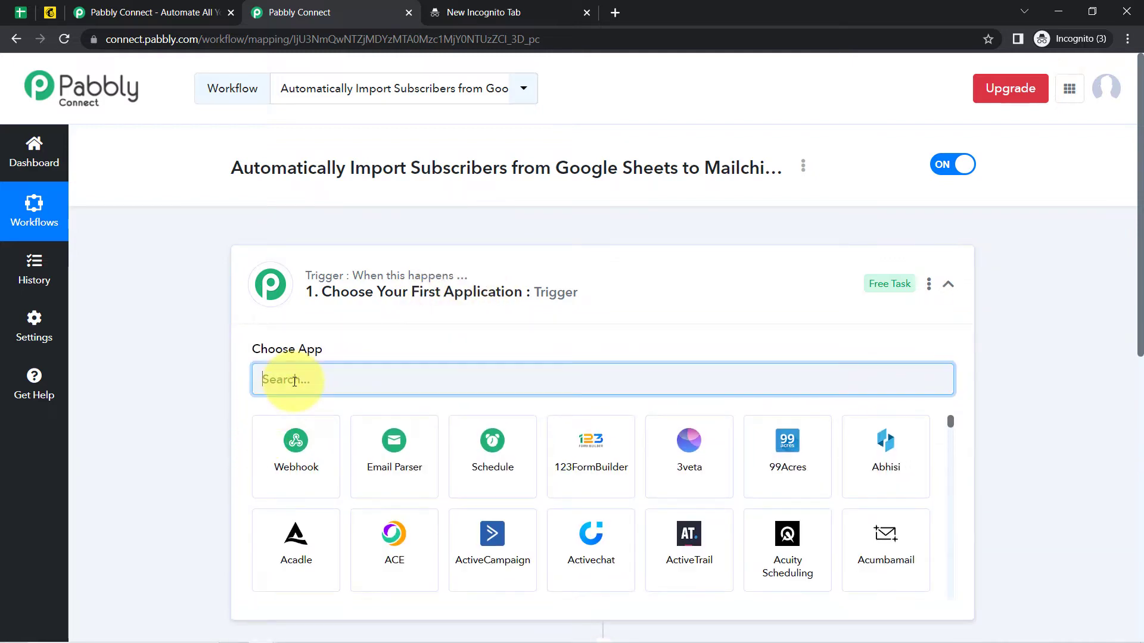
{"action": "left_click_drag", "start_coordinate": [253, 168], "coordinate": [633, 170]}
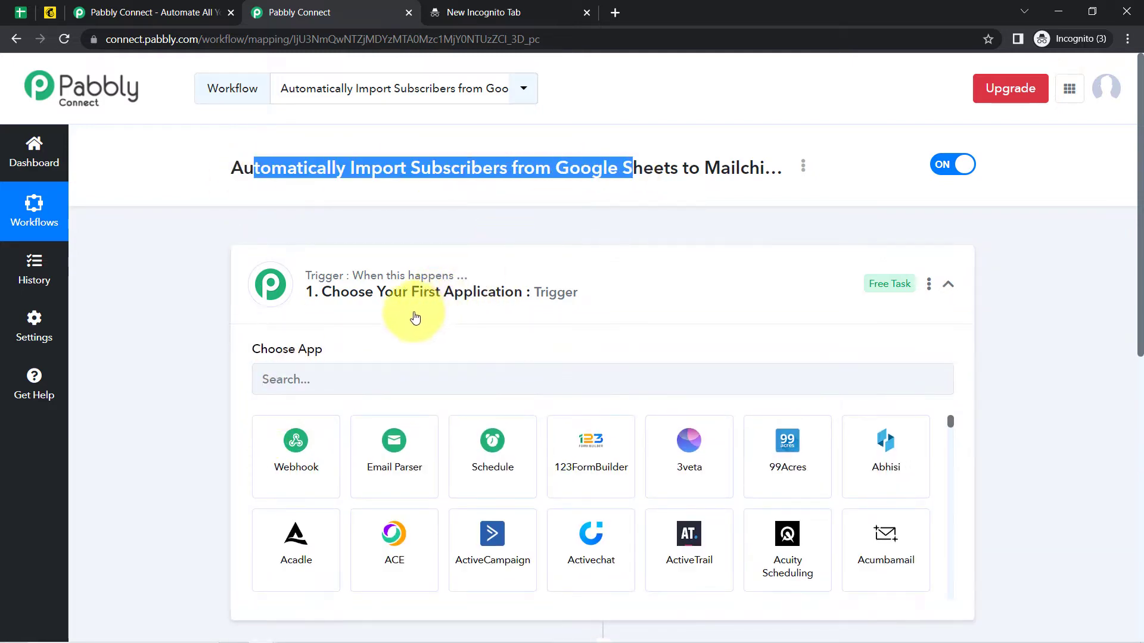
{"action": "left_click", "coordinate": [307, 377]}
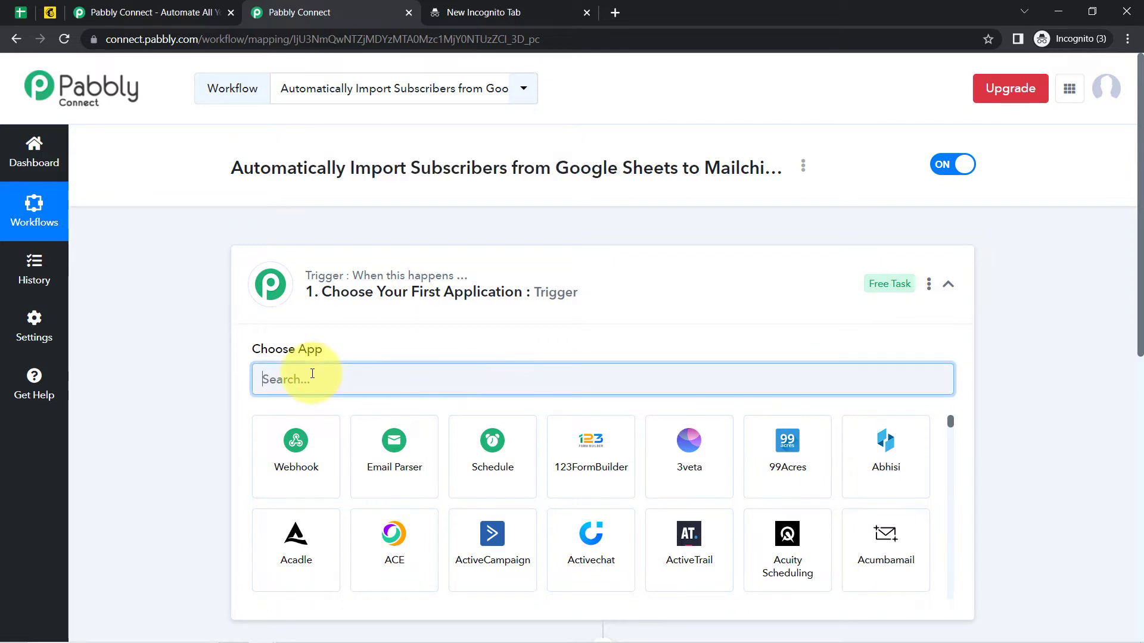
{"action": "type", "text": "google shee"}
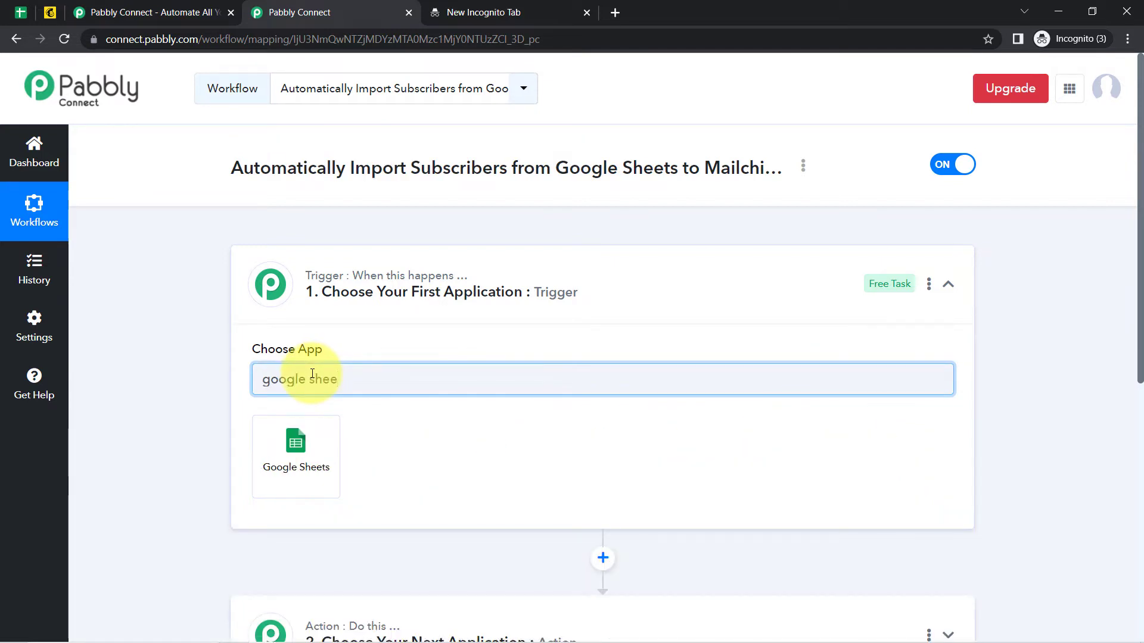
{"action": "left_click", "coordinate": [295, 453]}
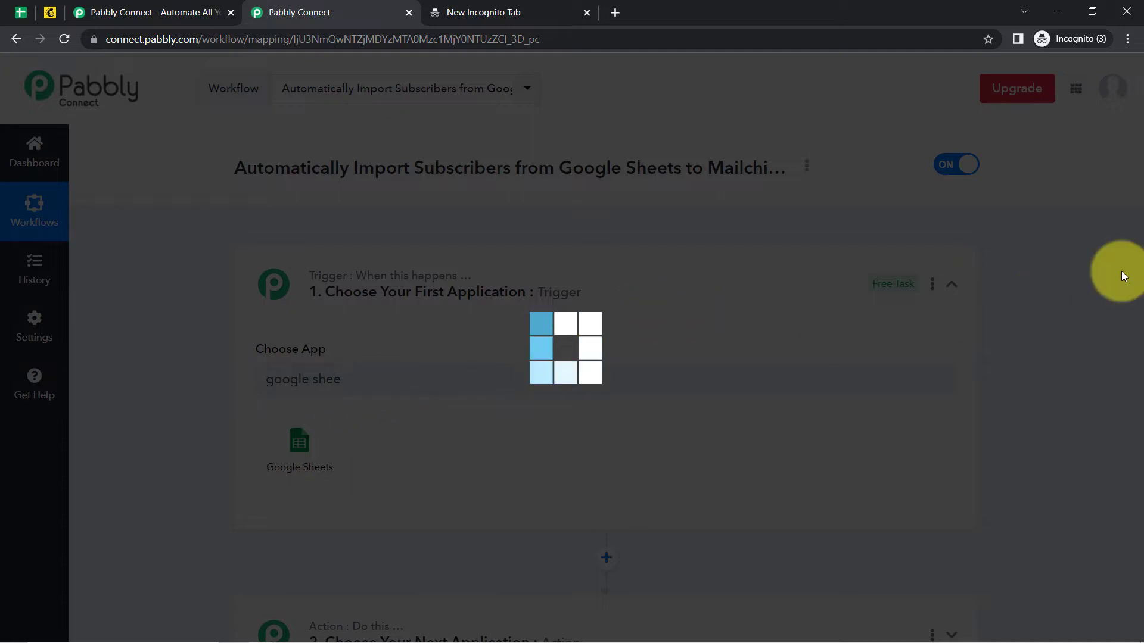
Search for and choose MailChimp as the workflow's action app.
{"action": "scroll", "coordinate": [1126, 375], "scroll_direction": "down", "scroll_amount": 5}
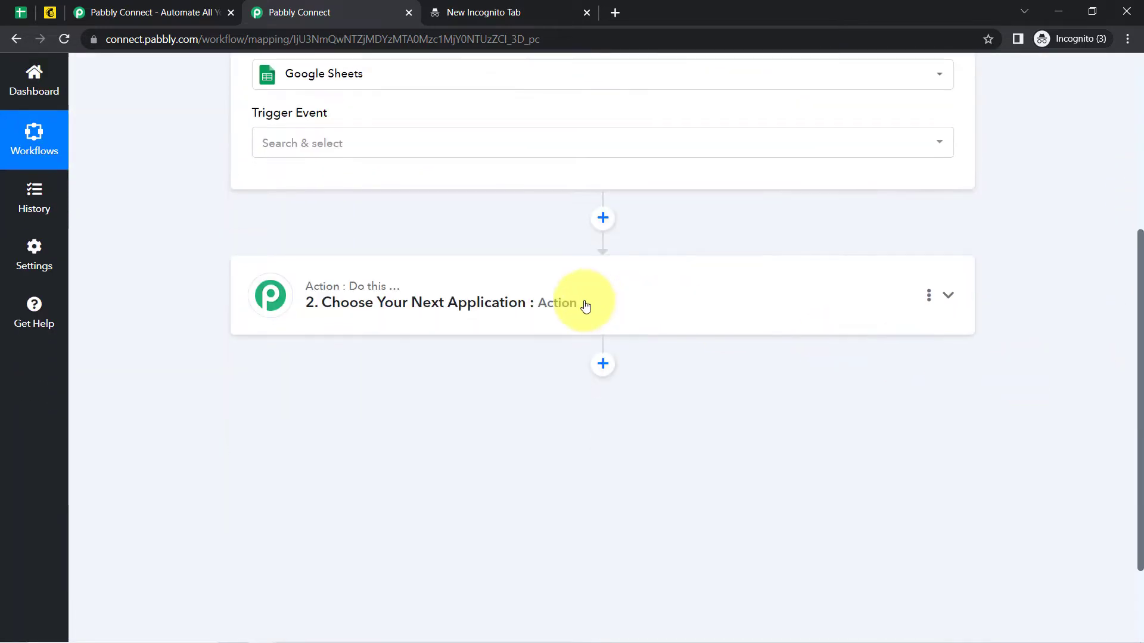
{"action": "left_click", "coordinate": [537, 289]}
{"action": "left_click", "coordinate": [280, 392]}
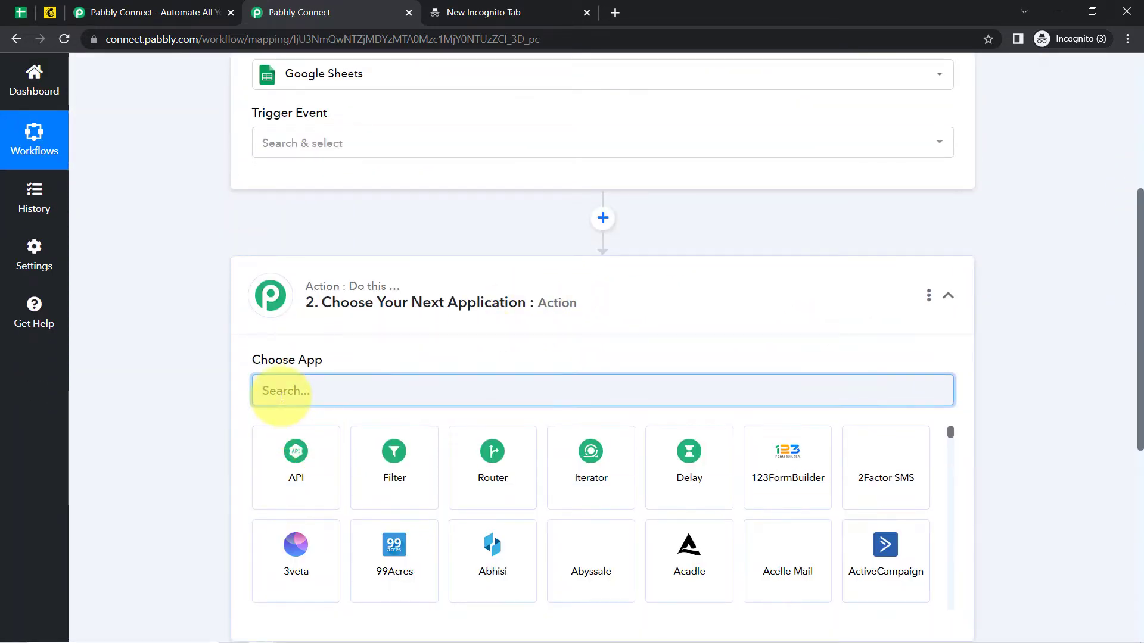
{"action": "type", "text": "mailch"}
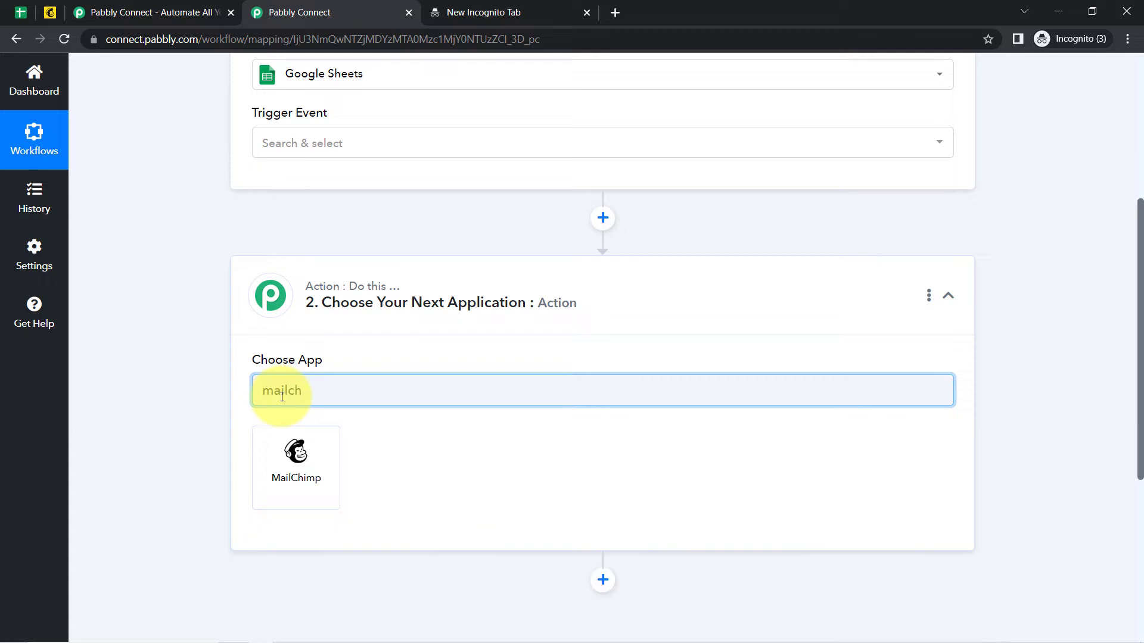
{"action": "left_click", "coordinate": [290, 444]}
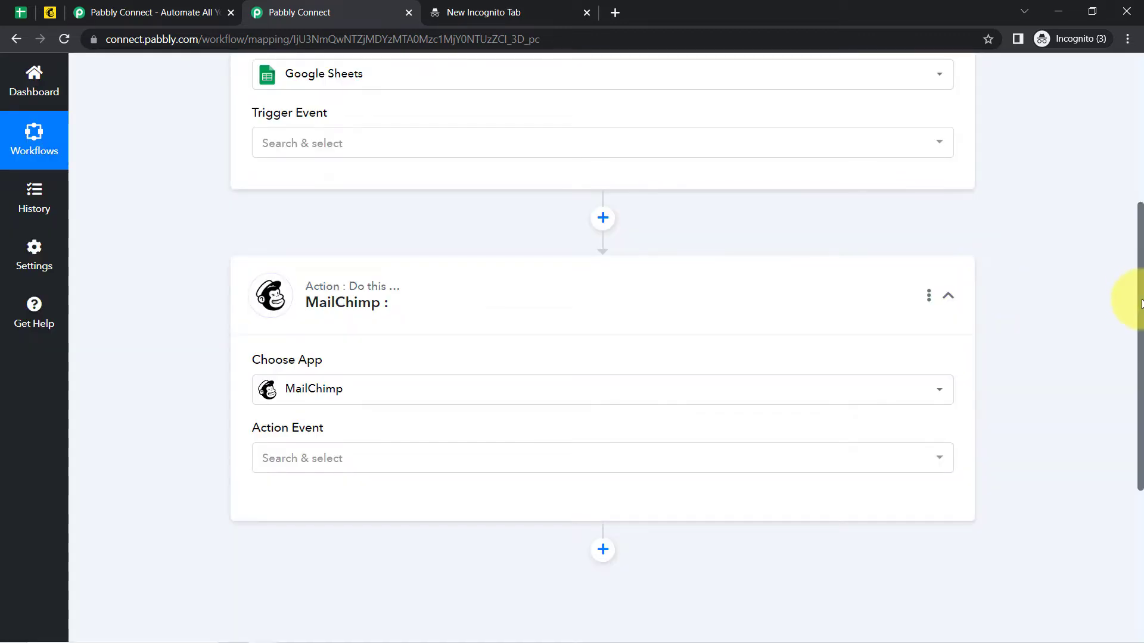
{"action": "left_click_drag", "start_coordinate": [1139, 304], "coordinate": [1139, 155]}
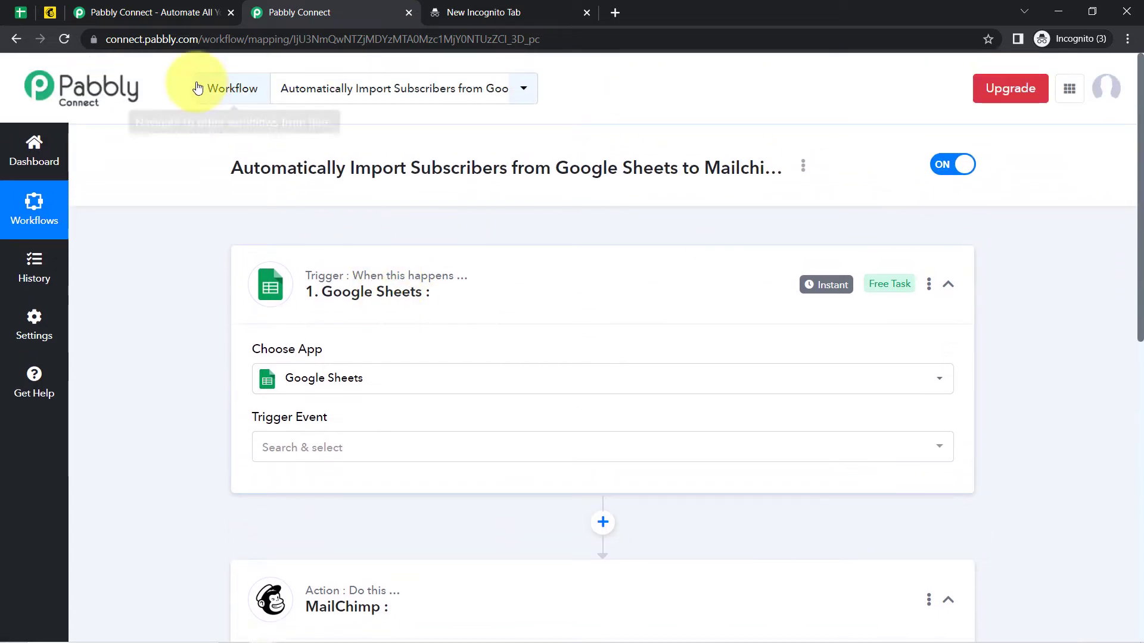
Set the Google Sheets trigger event to 'New or Updated Spreadsheet Row'.
{"action": "left_click", "coordinate": [21, 12]}
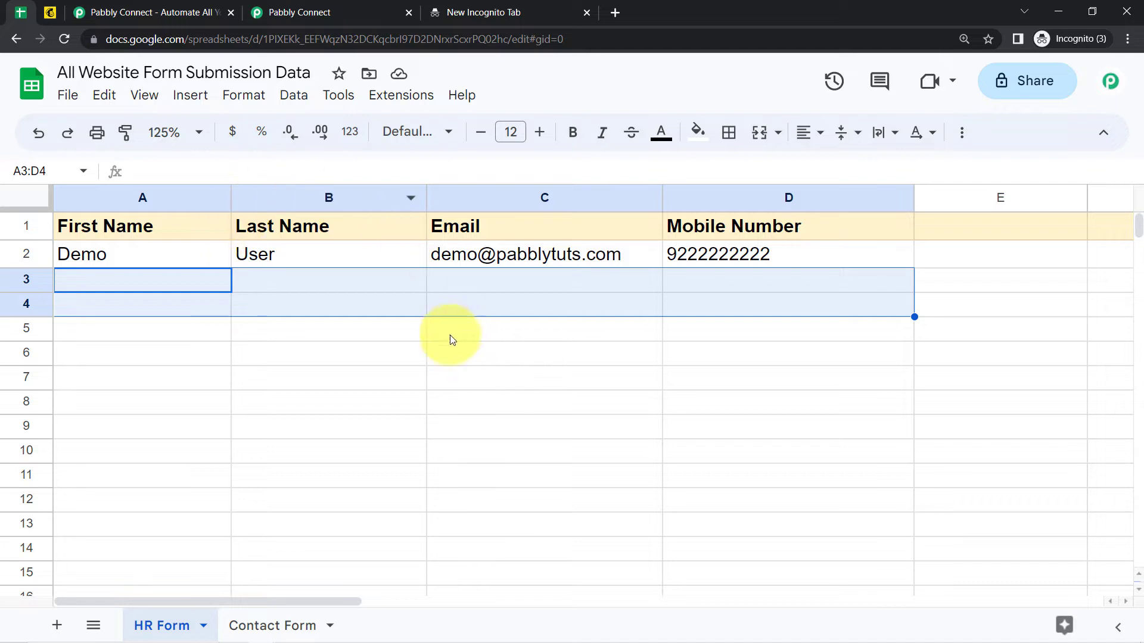
{"action": "left_click", "coordinate": [292, 12]}
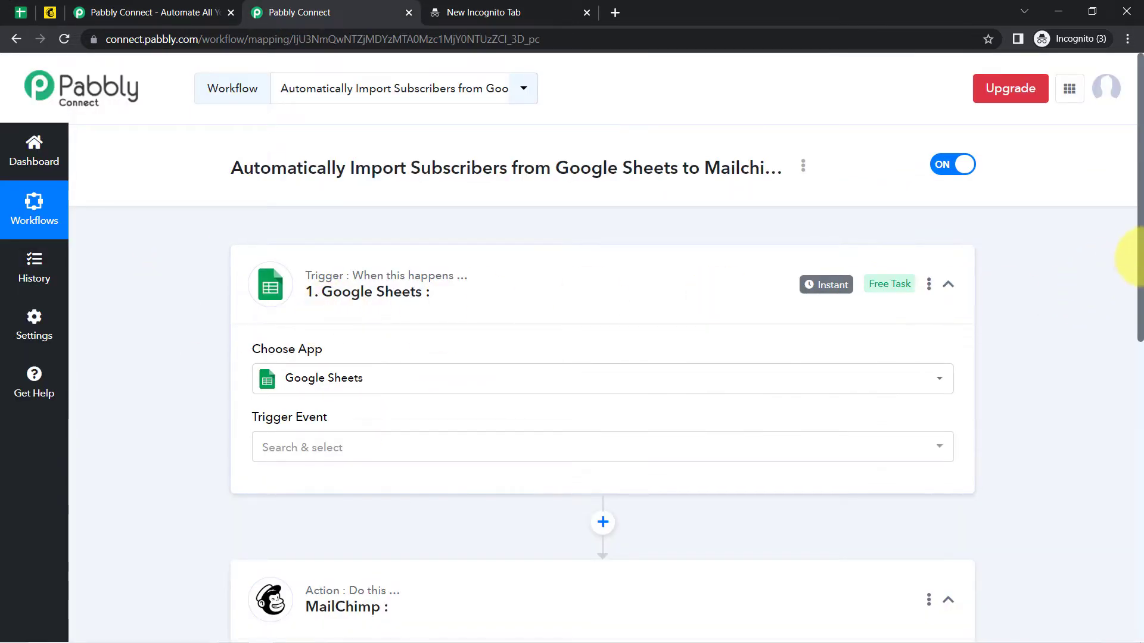
{"action": "mouse_move", "coordinate": [1139, 261]}
{"action": "left_mouse_down"}
{"action": "mouse_move", "coordinate": [1141, 399]}
{"action": "mouse_move", "coordinate": [1139, 258]}
{"action": "left_mouse_up"}
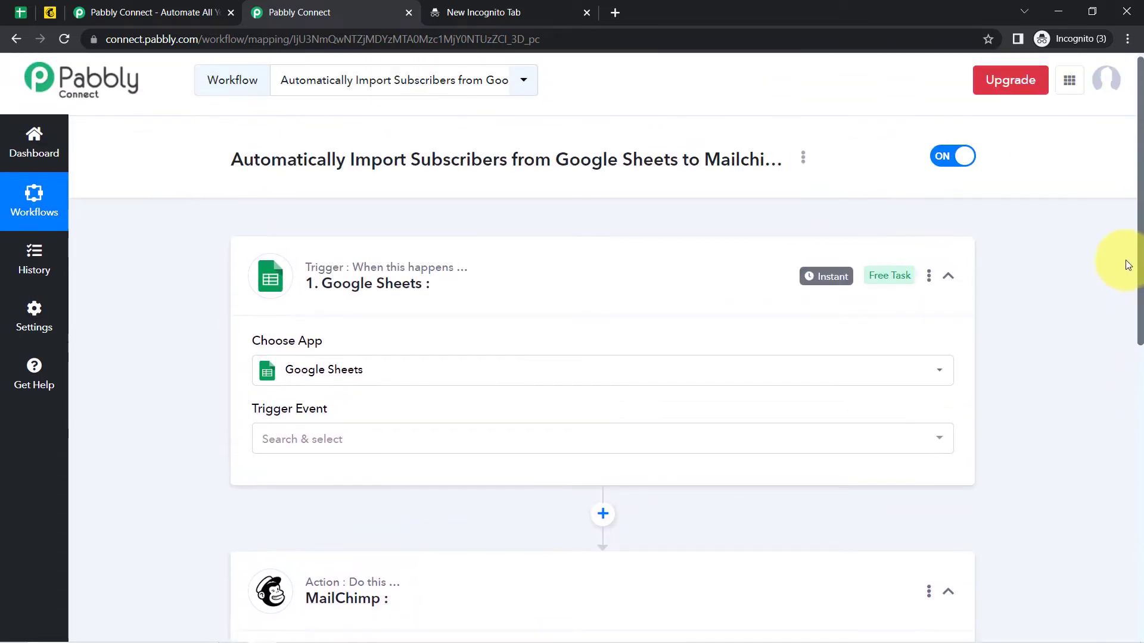
{"action": "left_click", "coordinate": [304, 441]}
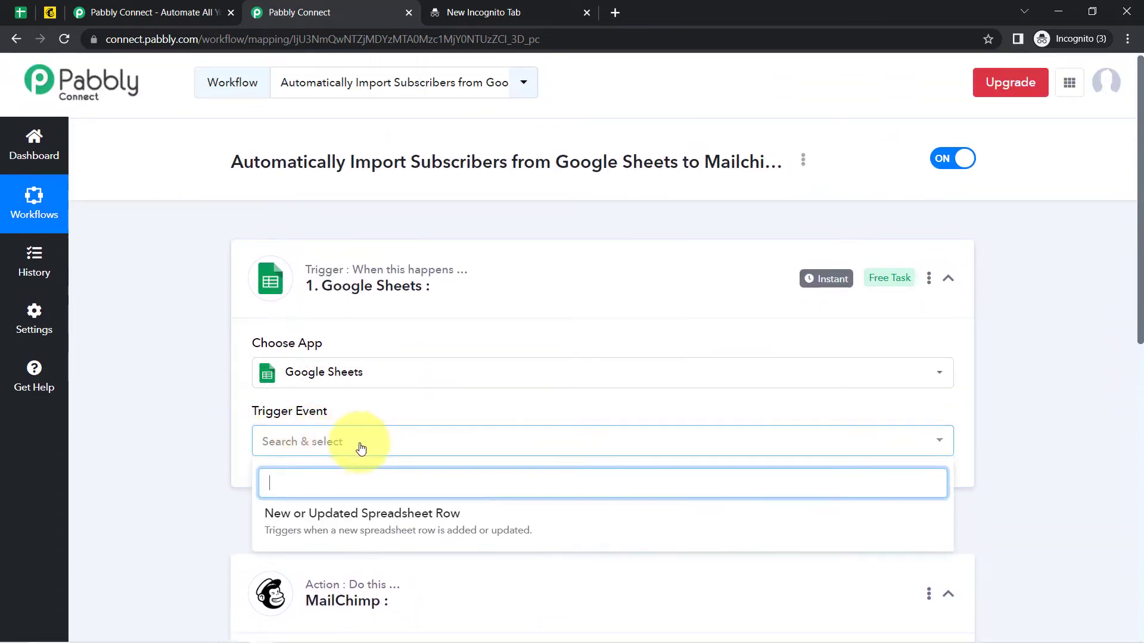
{"action": "left_click", "coordinate": [340, 524]}
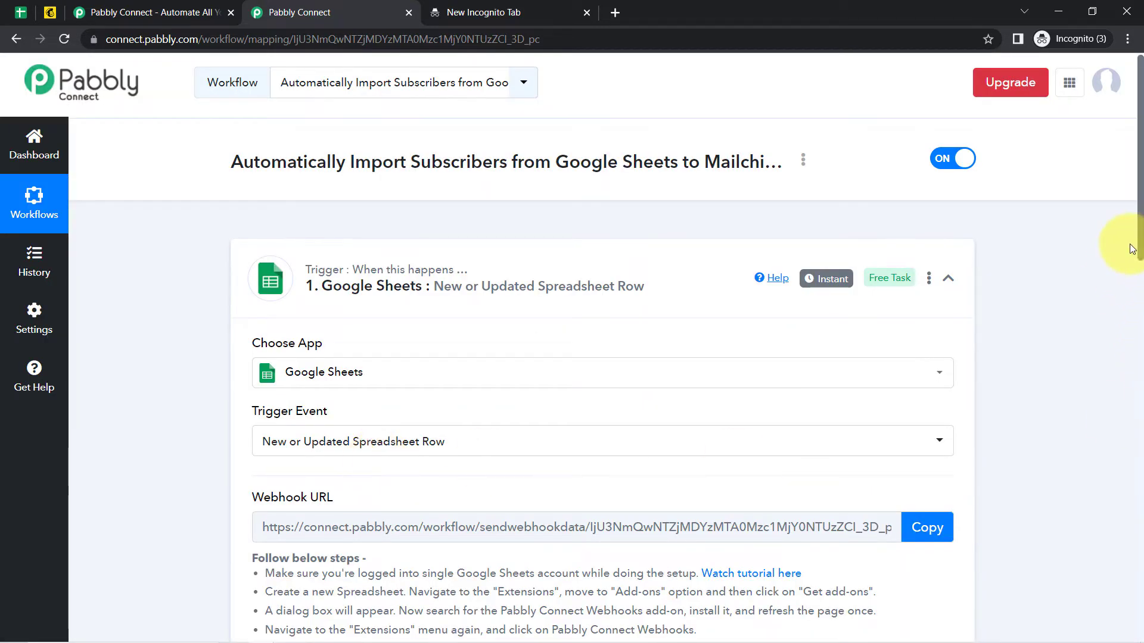
{"action": "left_click_drag", "start_coordinate": [1139, 250], "coordinate": [1132, 314]}
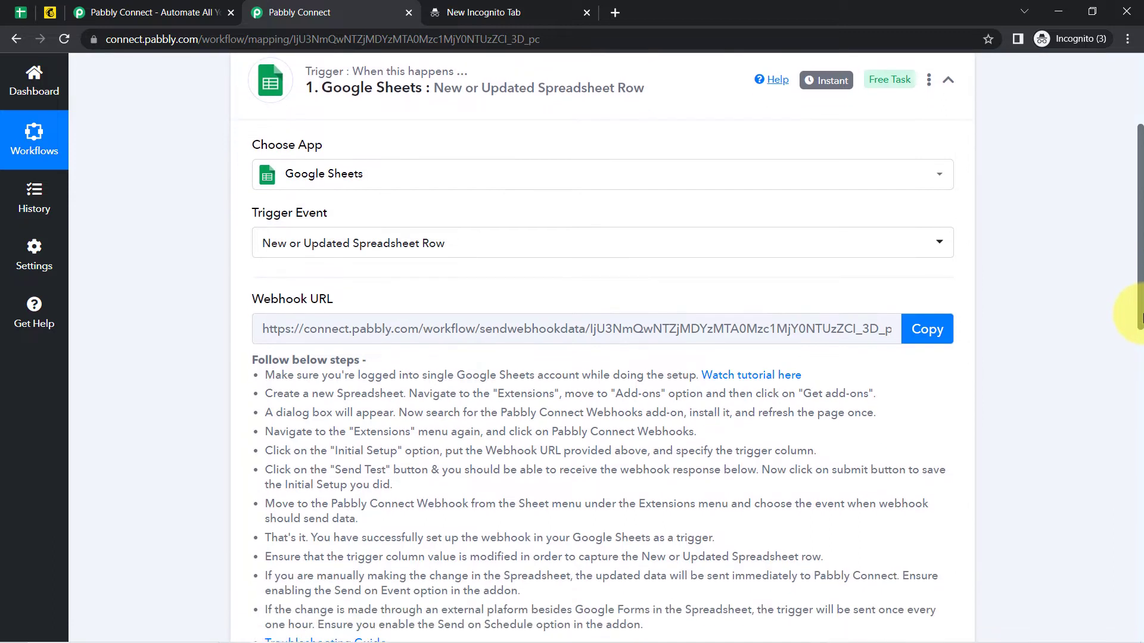
Copy the trigger's webhook URL and close the duplicate Pabbly Connect tab.
{"action": "left_click_drag", "start_coordinate": [264, 300], "coordinate": [378, 313]}
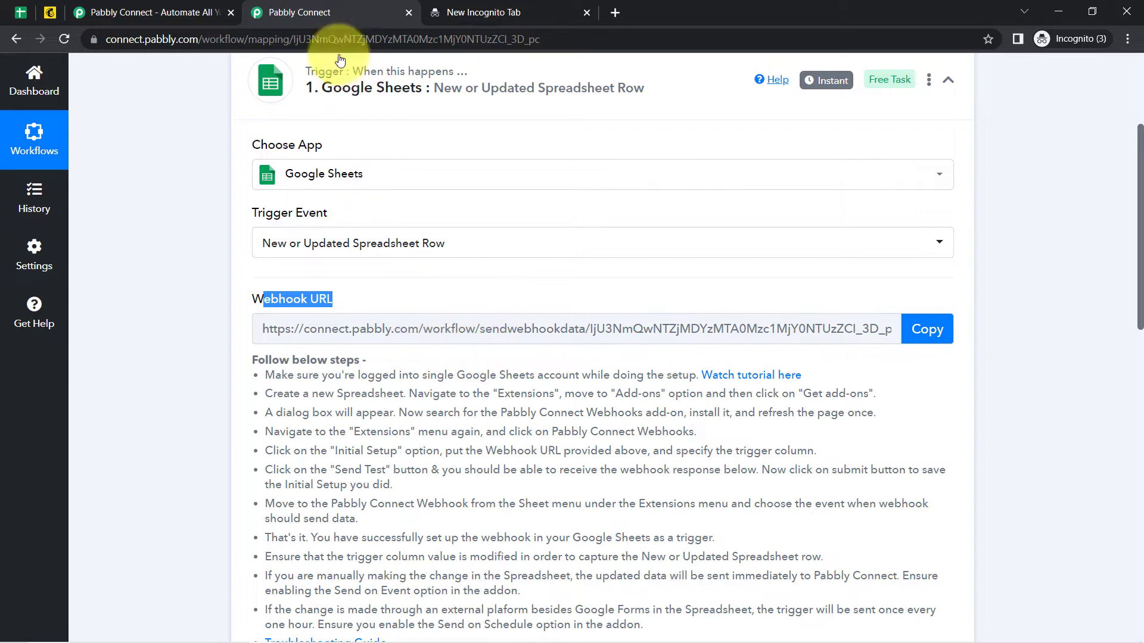
{"action": "left_click", "coordinate": [20, 11]}
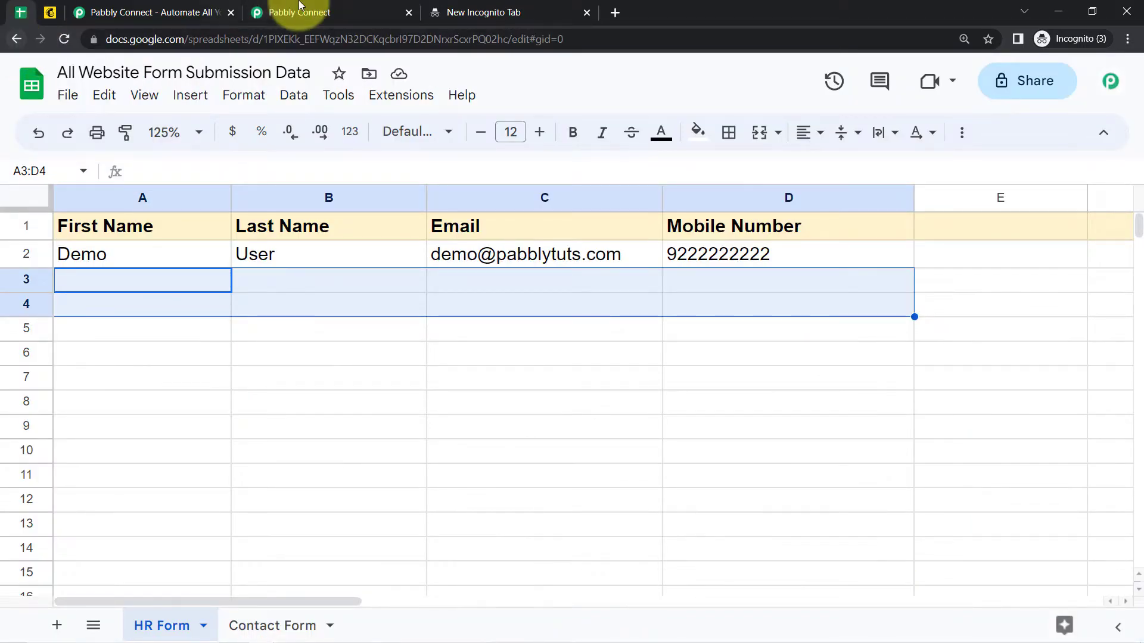
{"action": "left_click", "coordinate": [310, 7]}
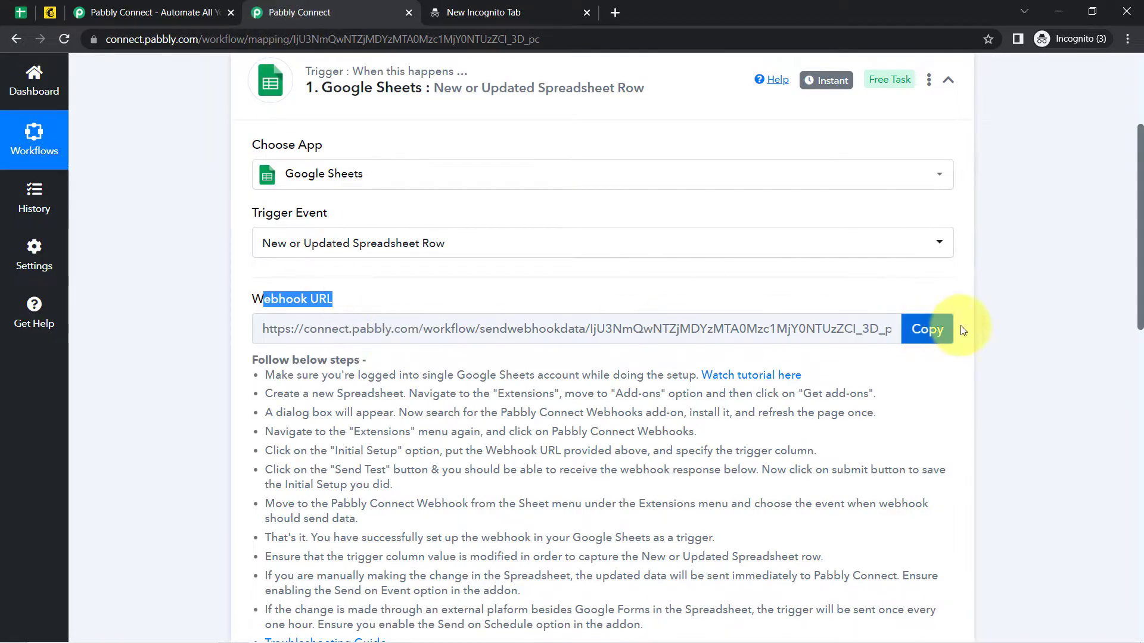
{"action": "left_click", "coordinate": [927, 328]}
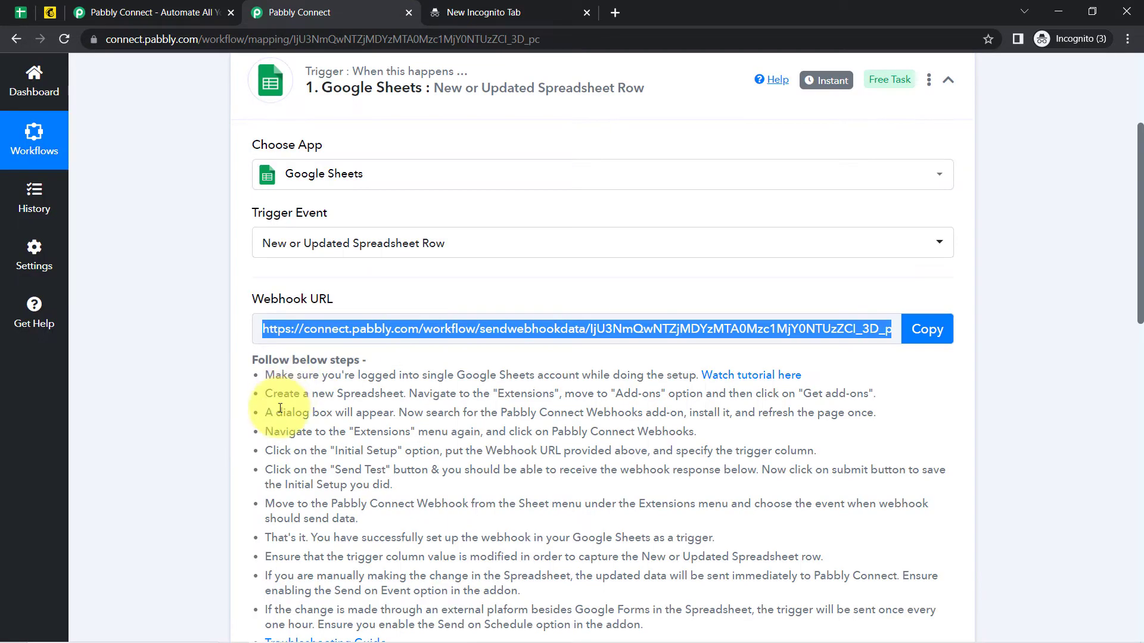
{"action": "left_click_drag", "start_coordinate": [265, 359], "coordinate": [527, 543]}
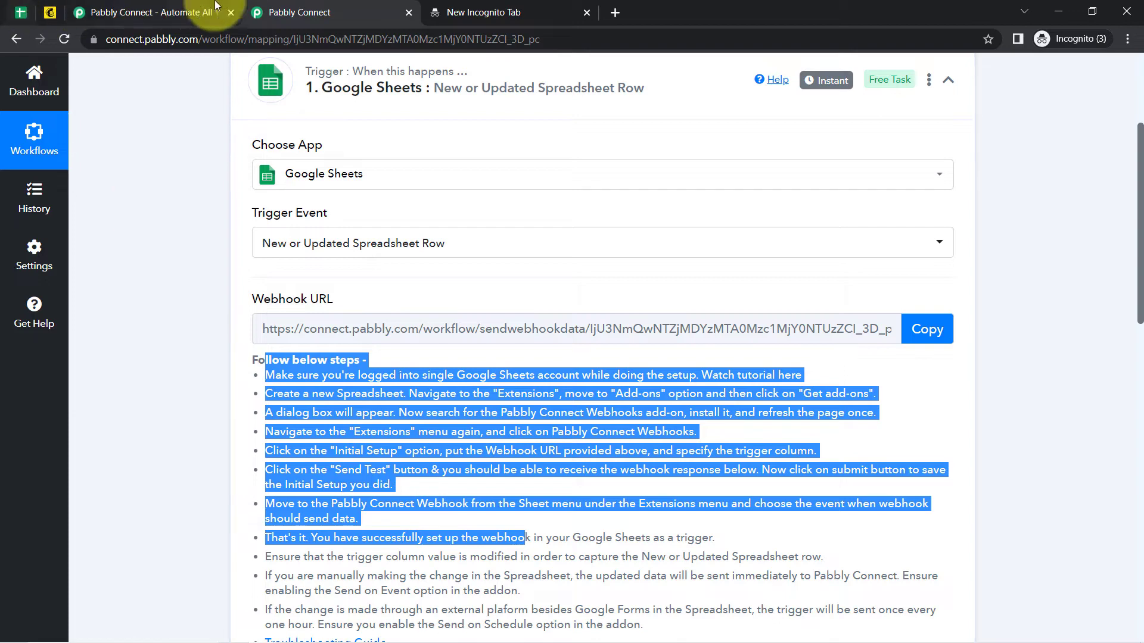
{"action": "left_click", "coordinate": [230, 14]}
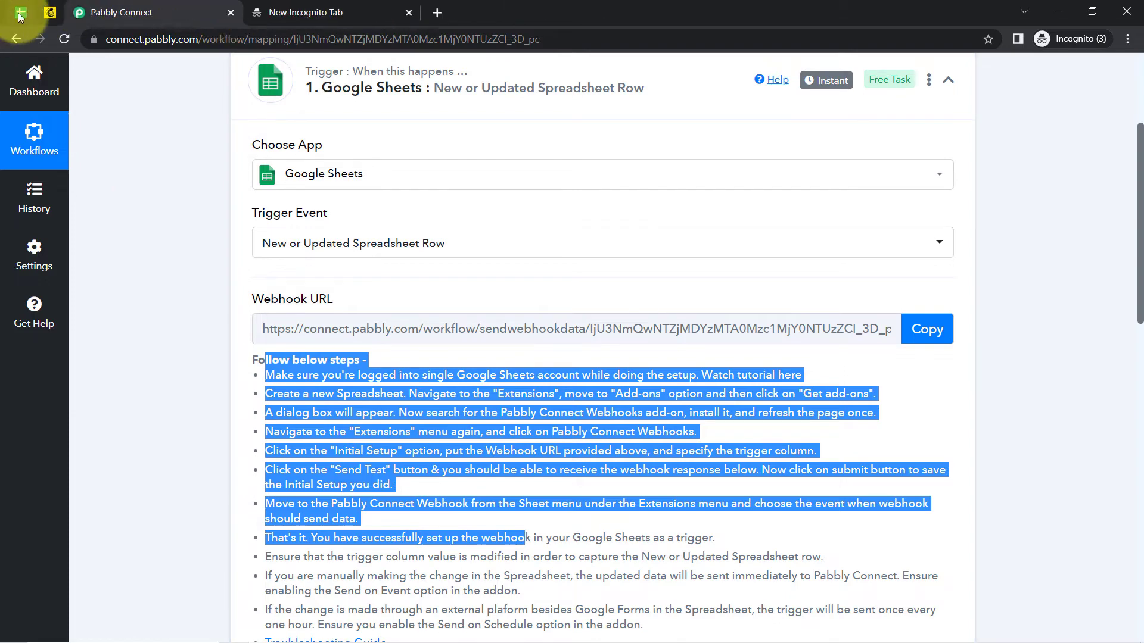
Search the Workspace Marketplace for Pabbly Connect Webhooks and confirm it is already installed.
{"action": "left_click", "coordinate": [20, 13]}
{"action": "left_click", "coordinate": [441, 377]}
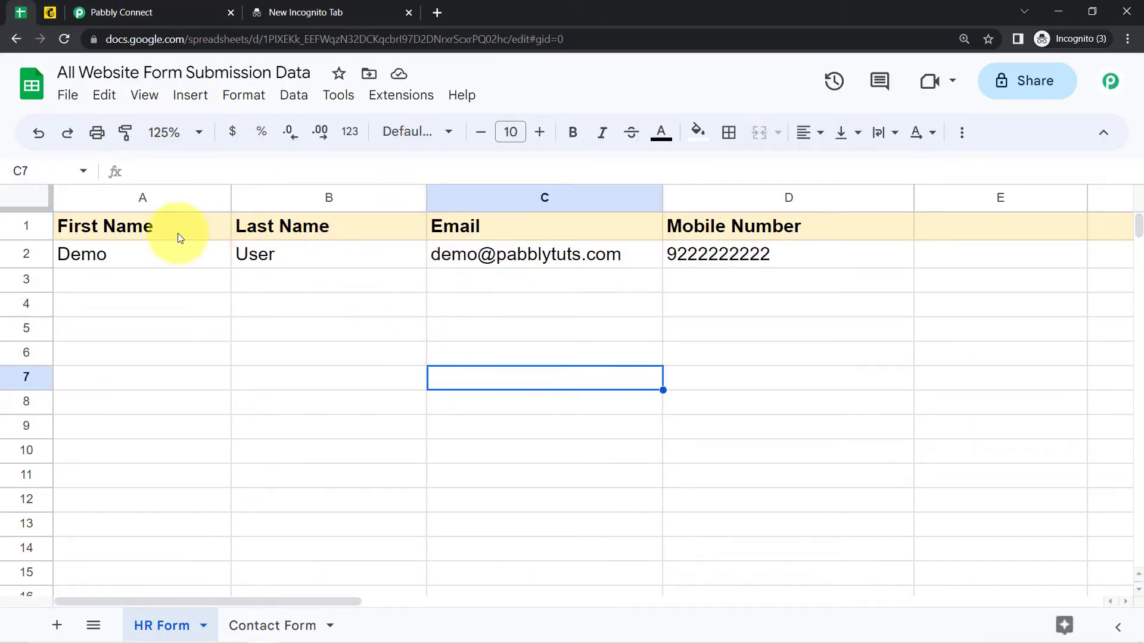
{"action": "left_click_drag", "start_coordinate": [199, 256], "coordinate": [690, 401]}
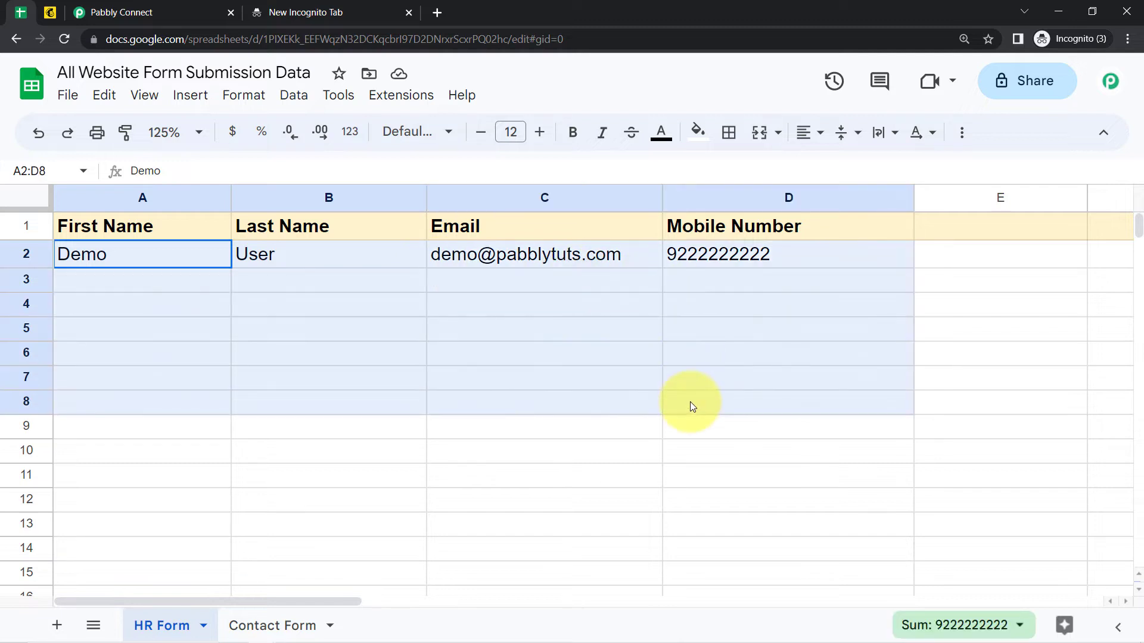
{"action": "left_click", "coordinate": [396, 96]}
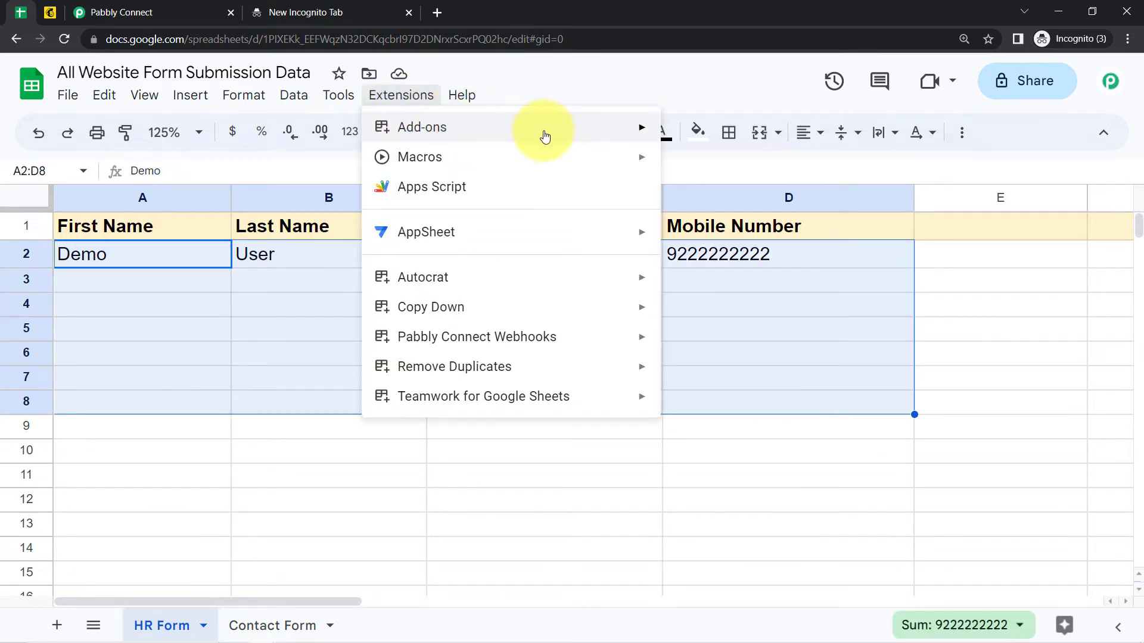
{"action": "mouse_move", "coordinate": [603, 135]}
{"action": "left_click", "coordinate": [691, 132]}
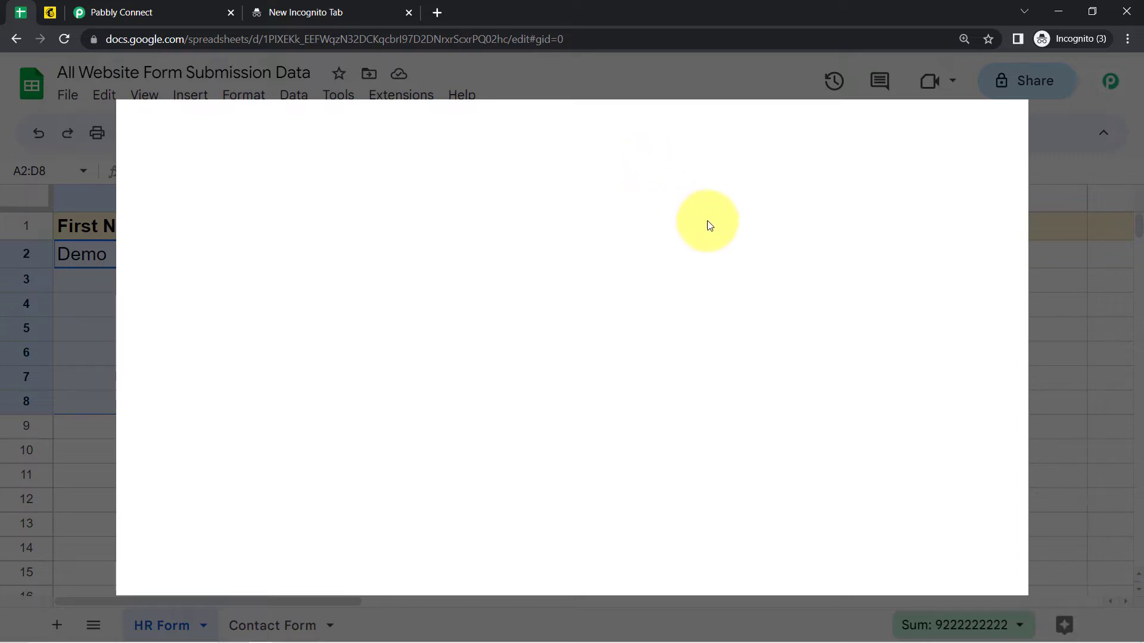
{"action": "type", "text": "pabbl"}
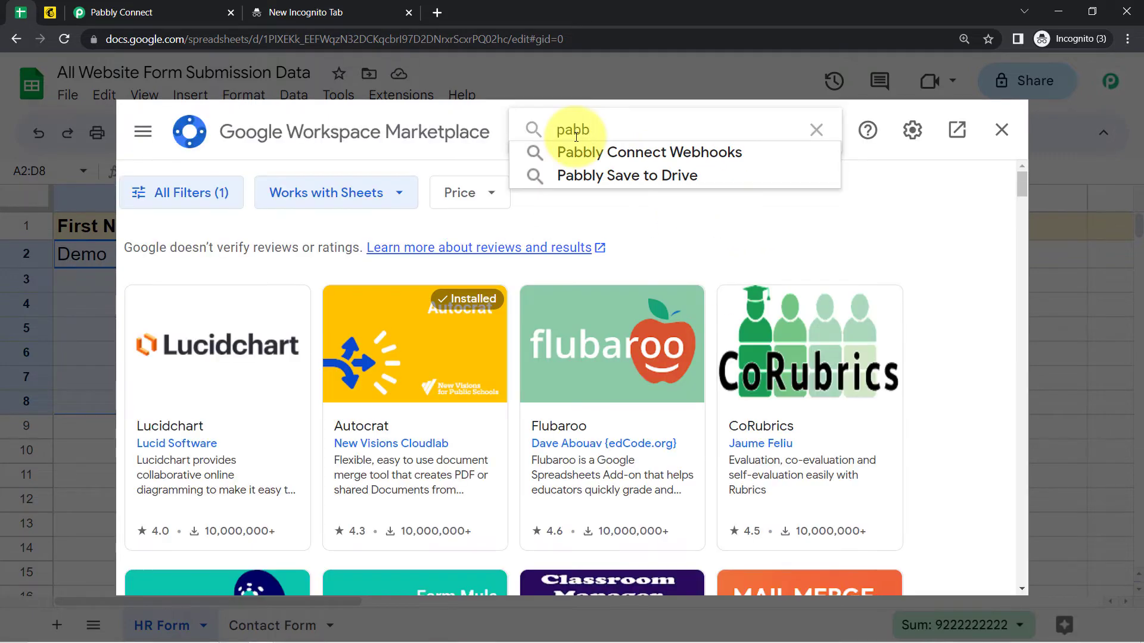
{"action": "left_click", "coordinate": [591, 151]}
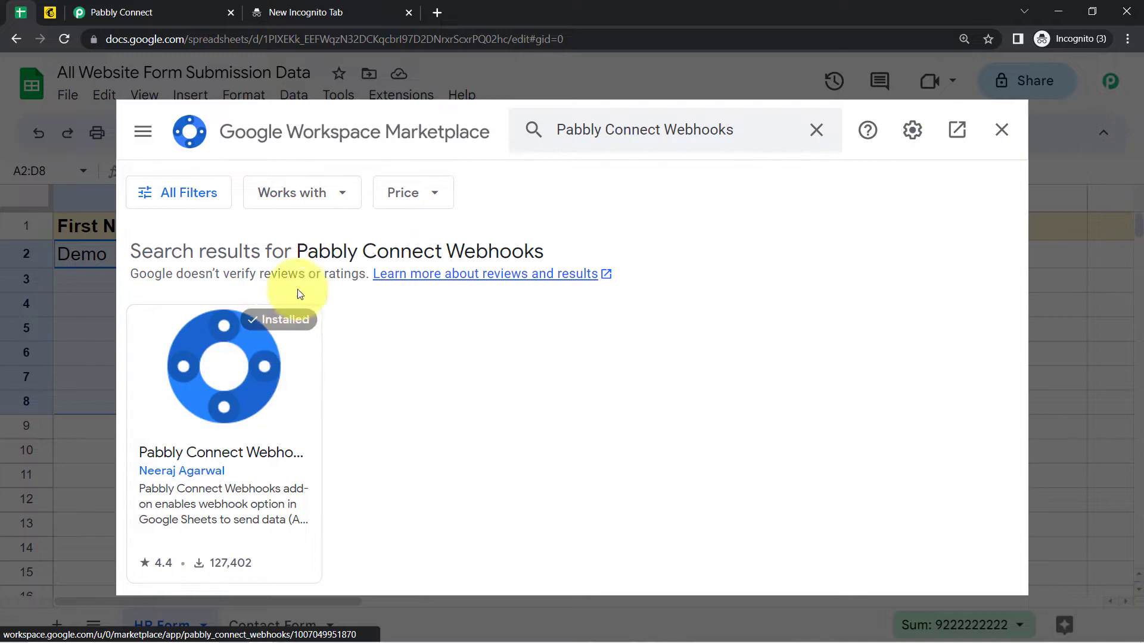
Close the Marketplace, open Pabbly Connect Webhooks Initial Setup, then return to the workflow.
{"action": "left_click", "coordinate": [1003, 138]}
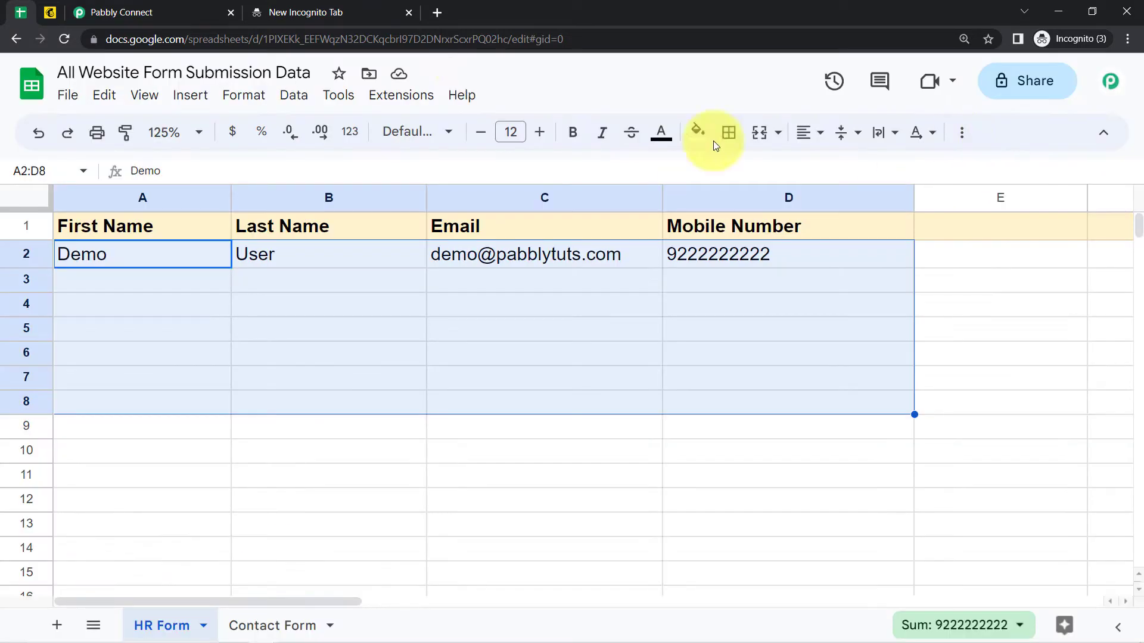
{"action": "left_click", "coordinate": [348, 277]}
{"action": "left_click", "coordinate": [391, 105]}
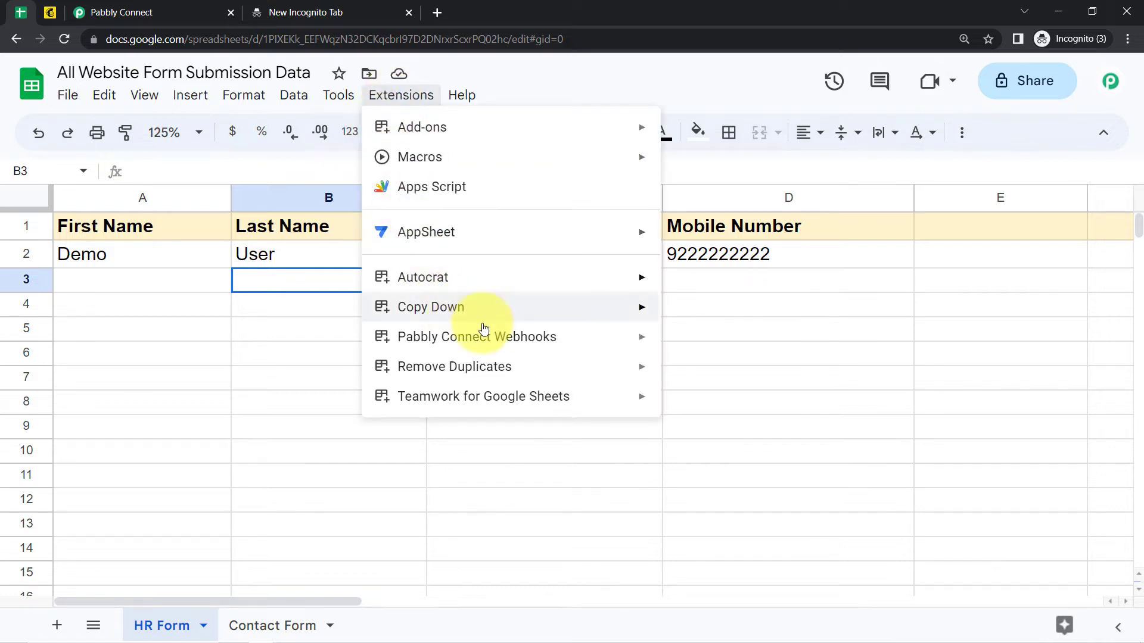
{"action": "mouse_move", "coordinate": [480, 346]}
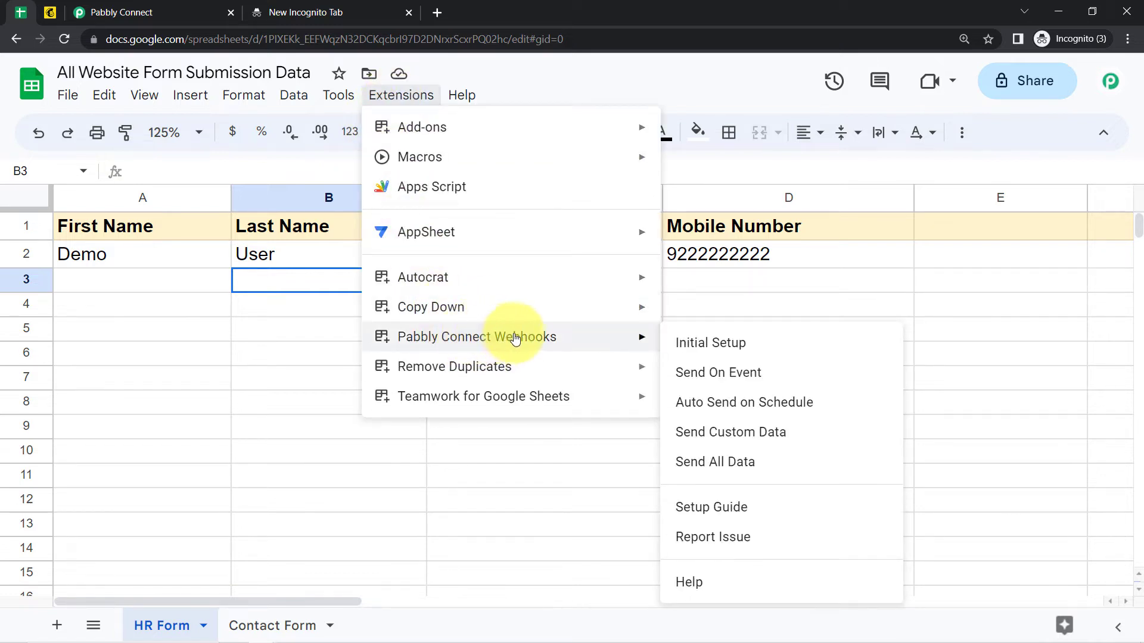
{"action": "left_click", "coordinate": [694, 343]}
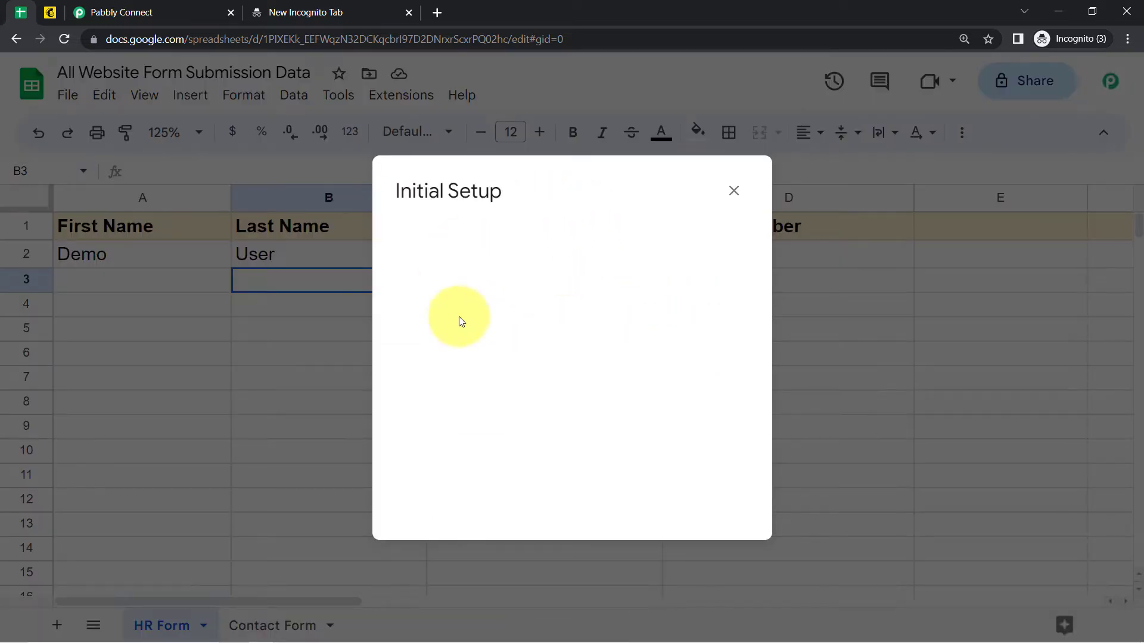
{"action": "left_click", "coordinate": [99, 6]}
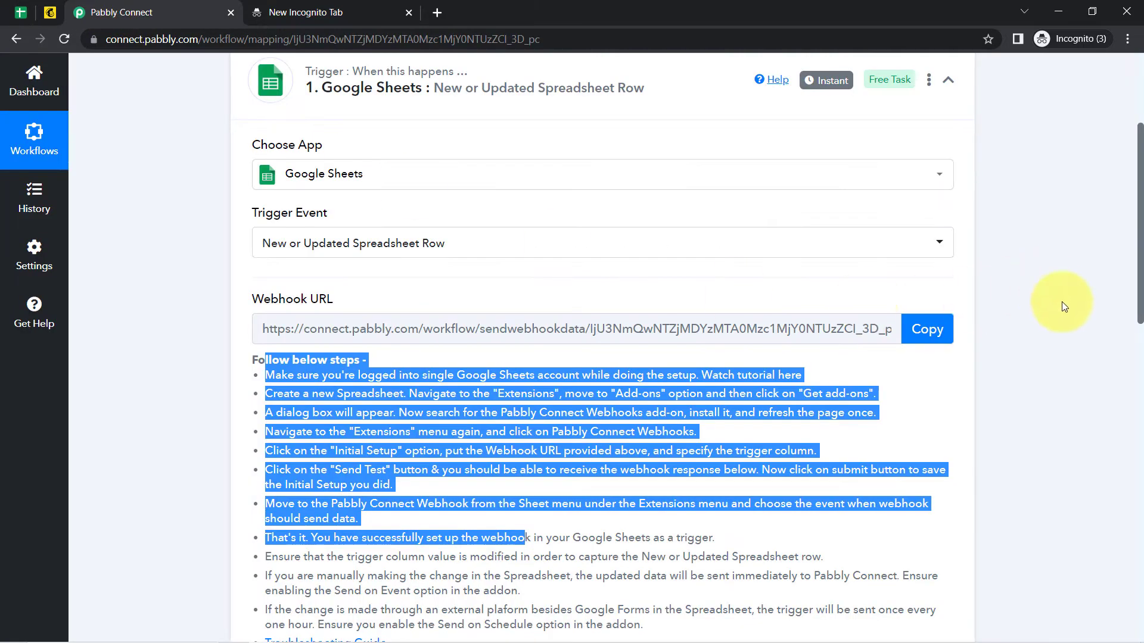
Paste the copied webhook URL into the HR Form sheet's Initial Setup dialog.
{"action": "left_click", "coordinate": [908, 336]}
{"action": "left_click", "coordinate": [21, 12]}
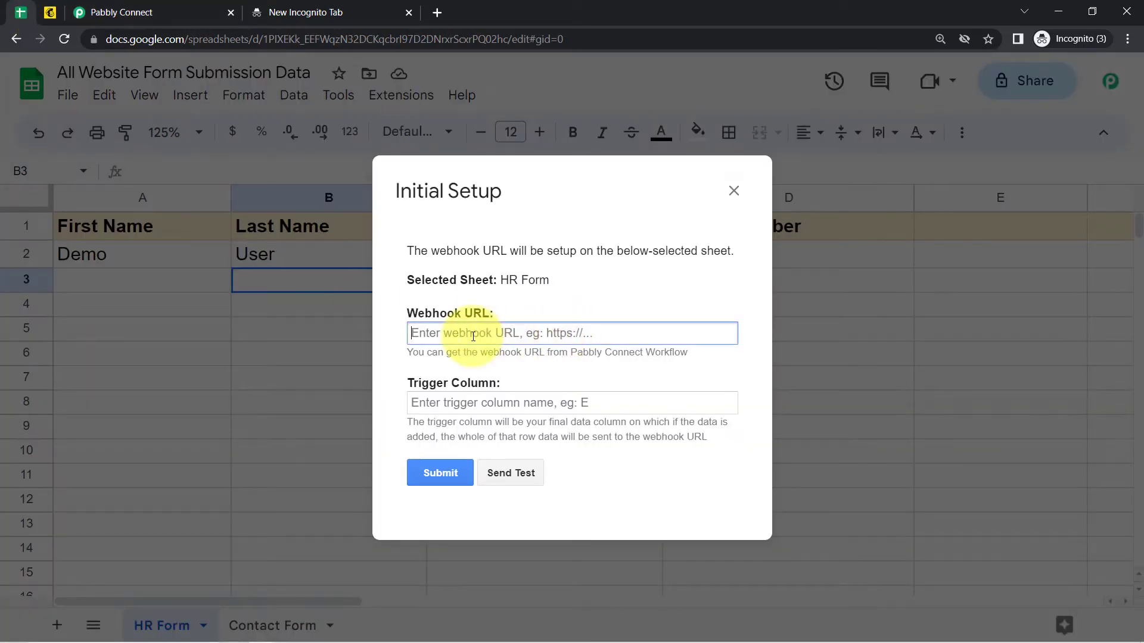
{"action": "key", "text": "ctrl+v"}
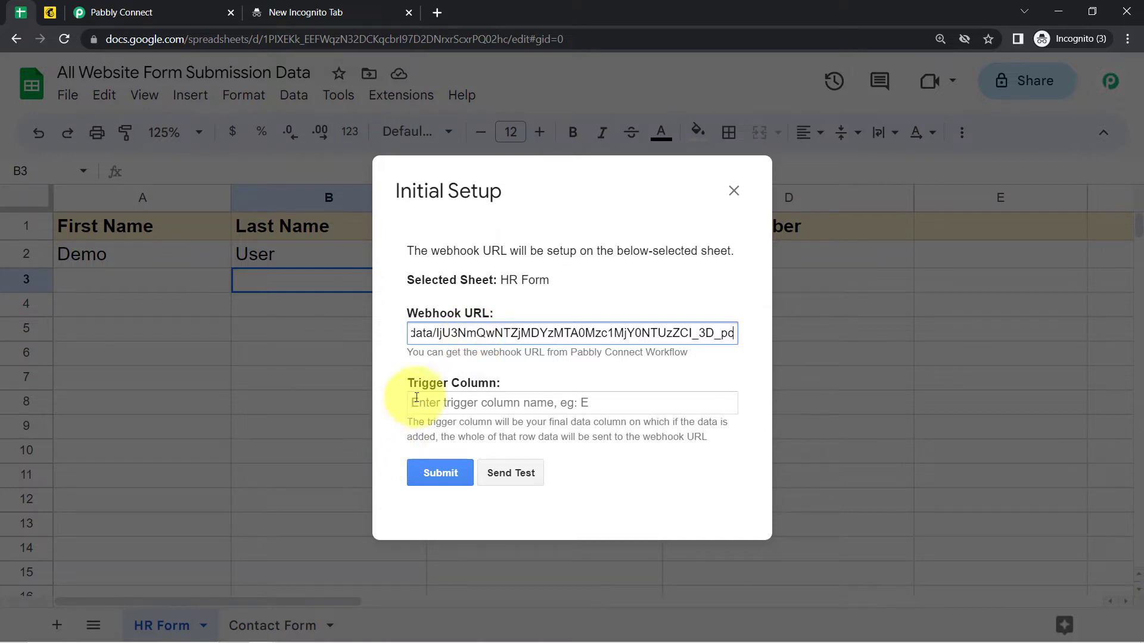
{"action": "left_click_drag", "start_coordinate": [411, 388], "coordinate": [484, 385]}
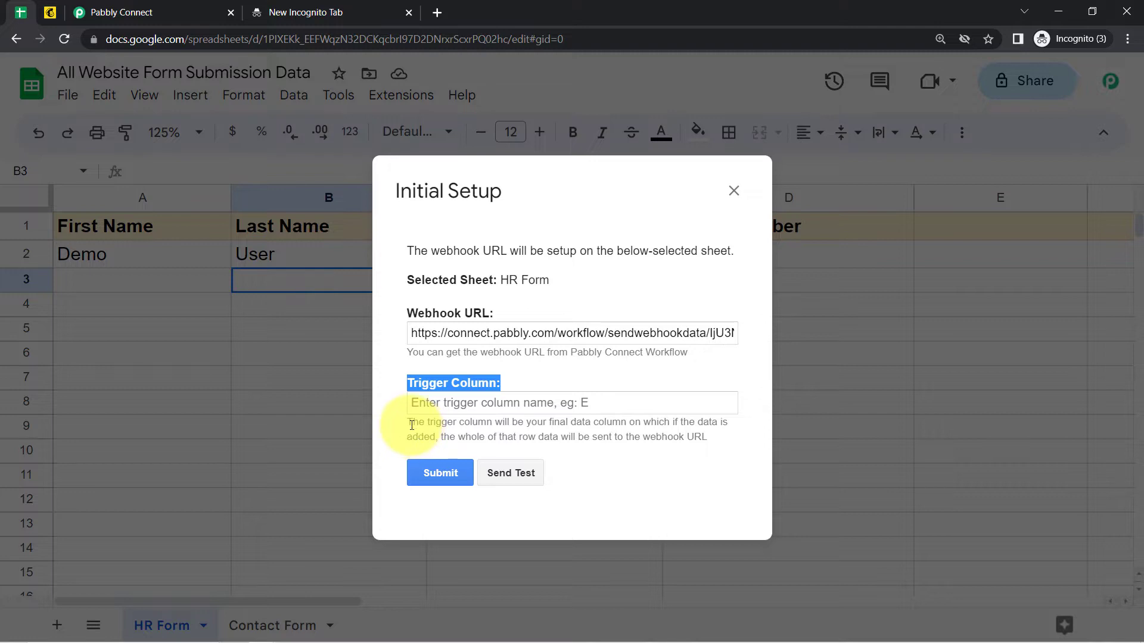
{"action": "left_click_drag", "start_coordinate": [411, 425], "coordinate": [560, 451]}
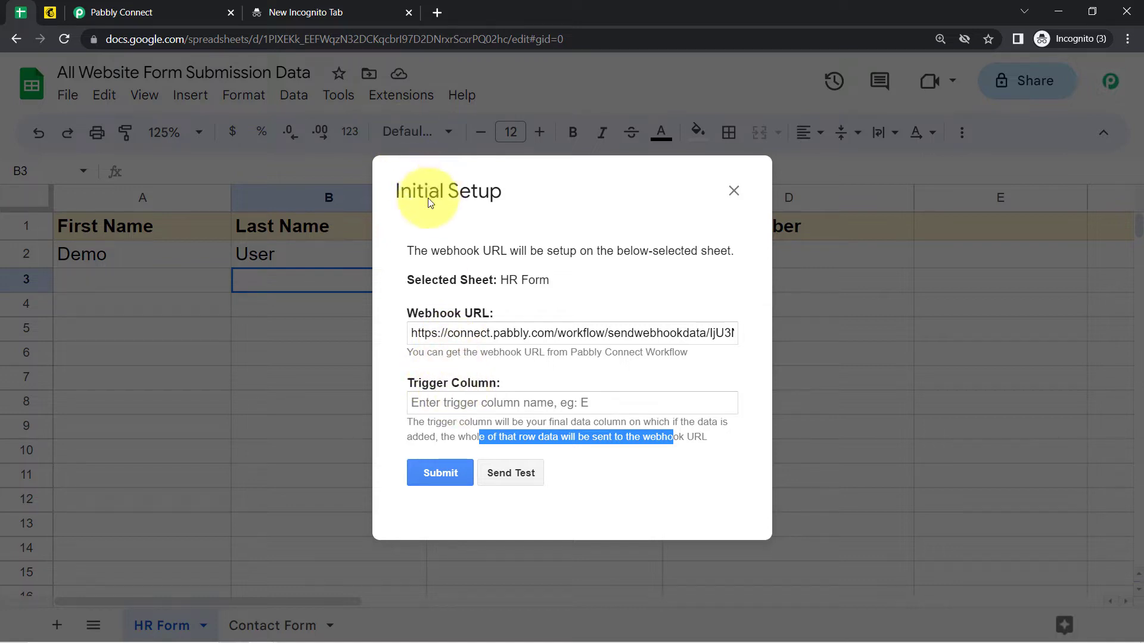
{"action": "left_click_drag", "start_coordinate": [429, 199], "coordinate": [292, 245]}
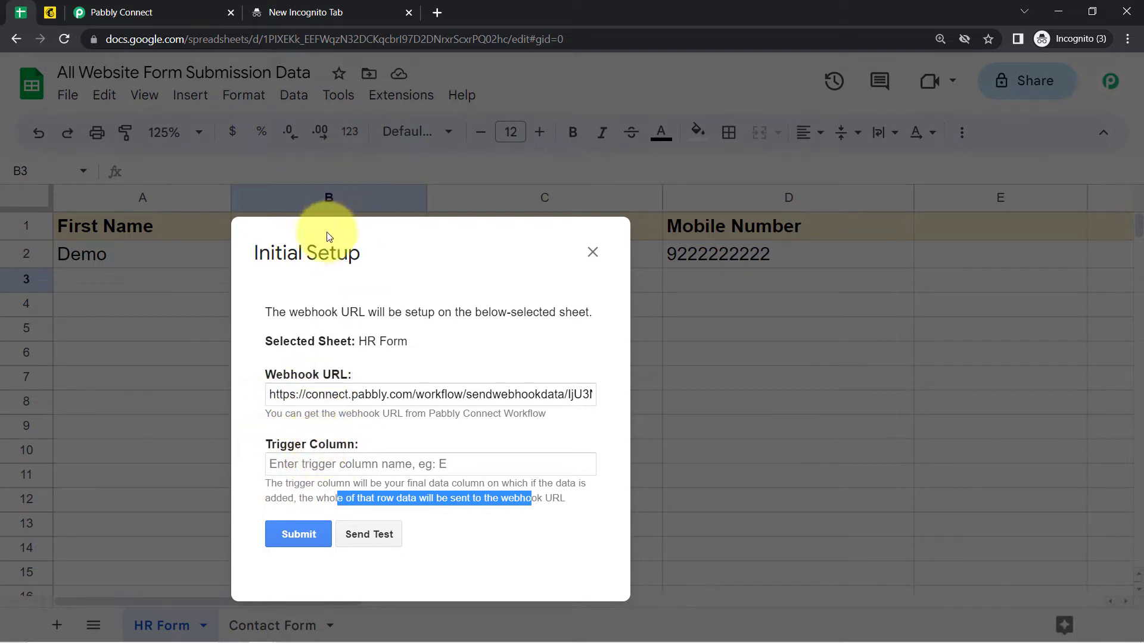
{"action": "left_click_drag", "start_coordinate": [326, 237], "coordinate": [1011, 320]}
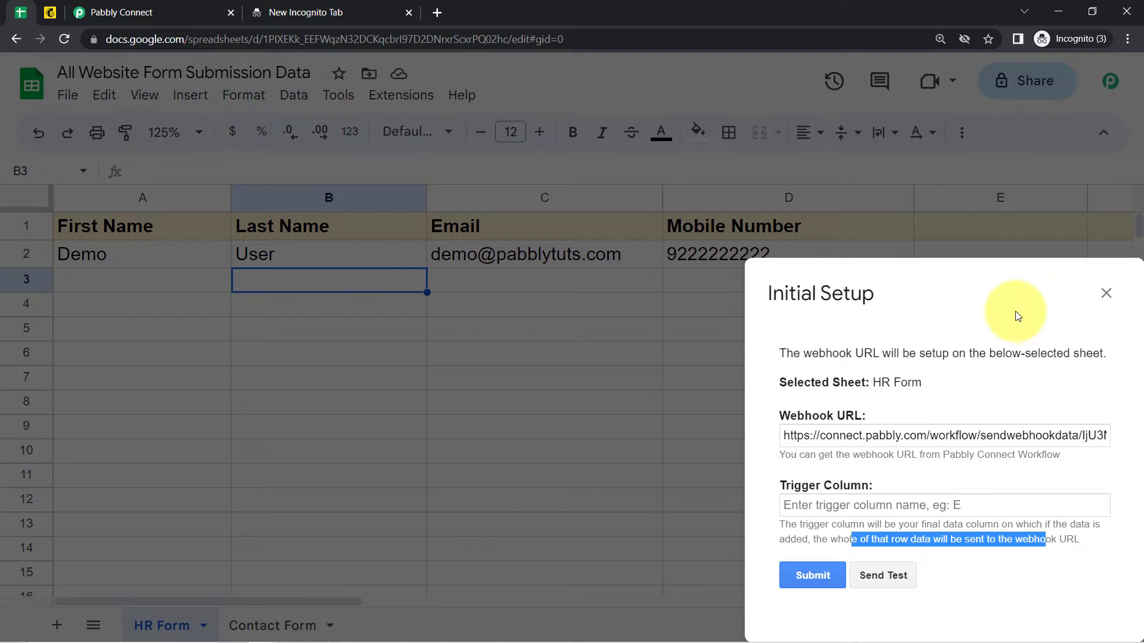
{"action": "left_click_drag", "start_coordinate": [600, 182], "coordinate": [556, 167]}
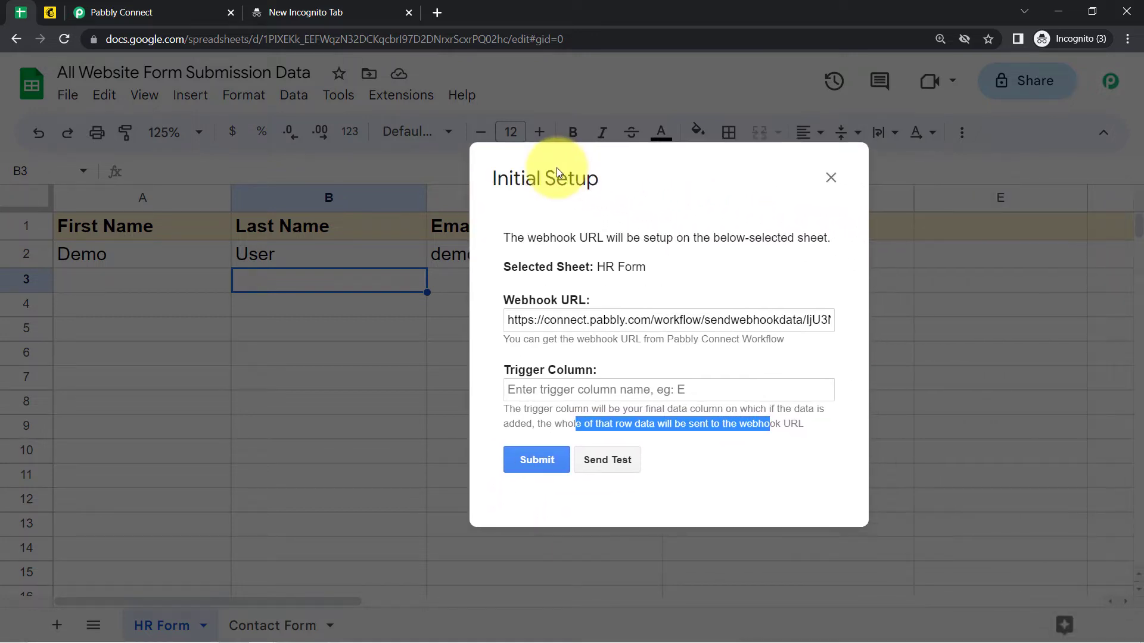
Use trigger column D, send test data, submit the setup and close the confirmed dialog.
{"action": "left_click", "coordinate": [535, 390]}
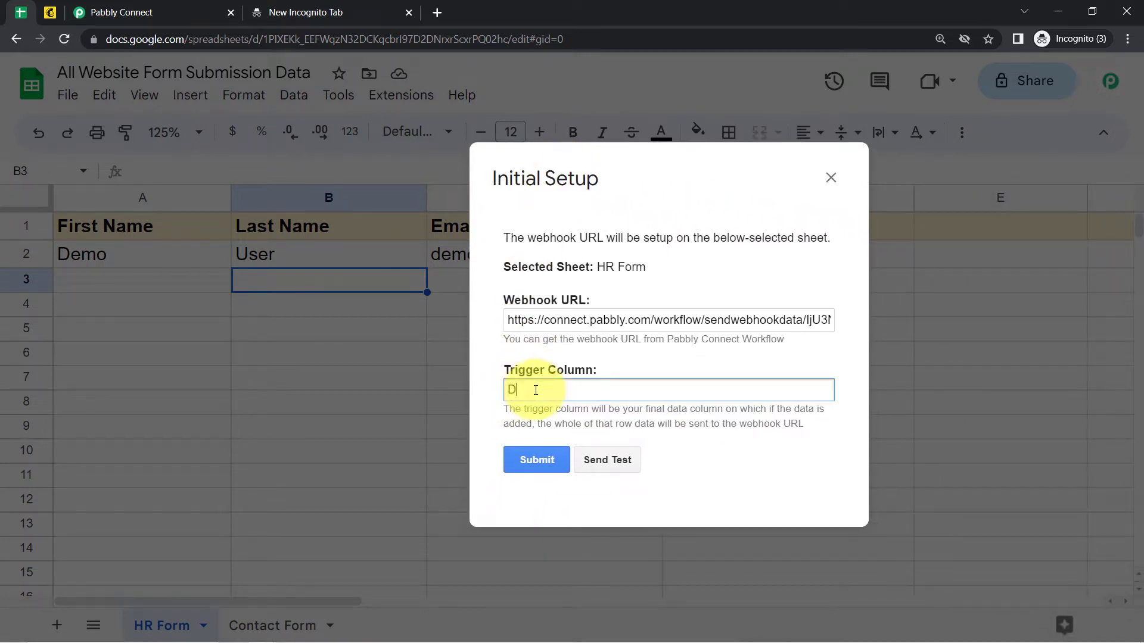
{"action": "left_click", "coordinate": [596, 467]}
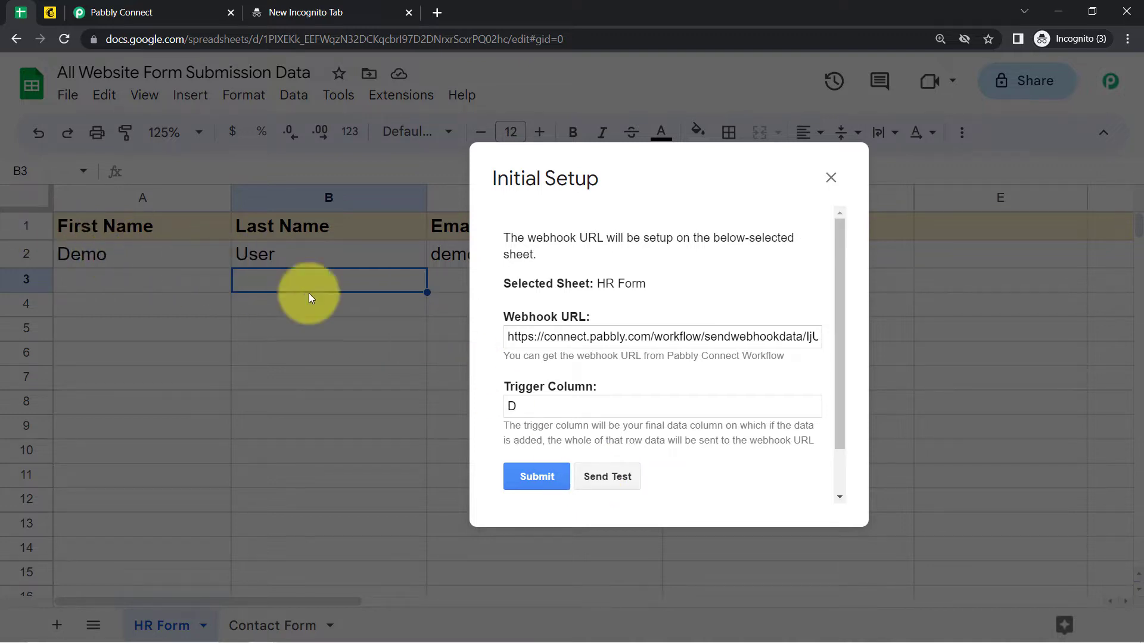
{"action": "left_click_drag", "start_coordinate": [843, 263], "coordinate": [842, 355]}
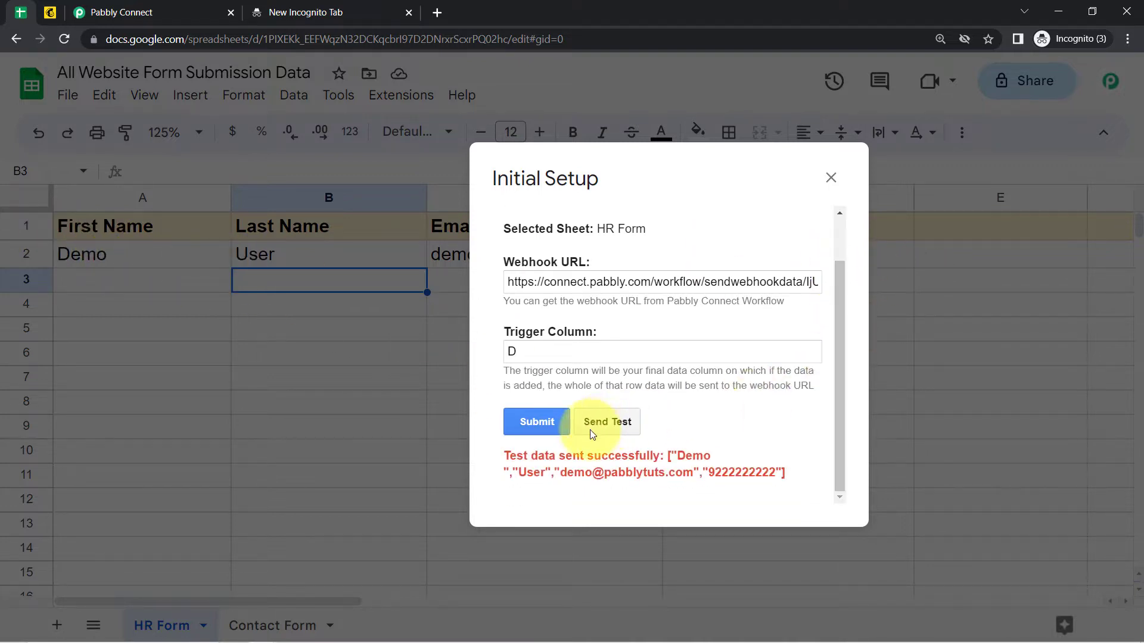
{"action": "left_click_drag", "start_coordinate": [513, 461], "coordinate": [785, 476]}
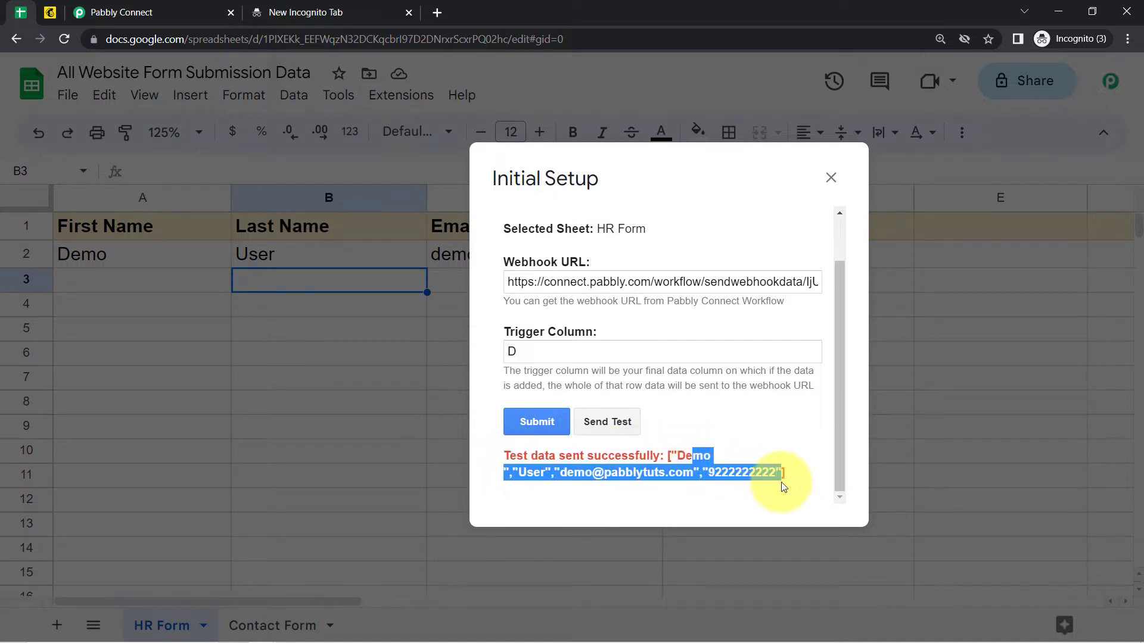
{"action": "left_click", "coordinate": [516, 432]}
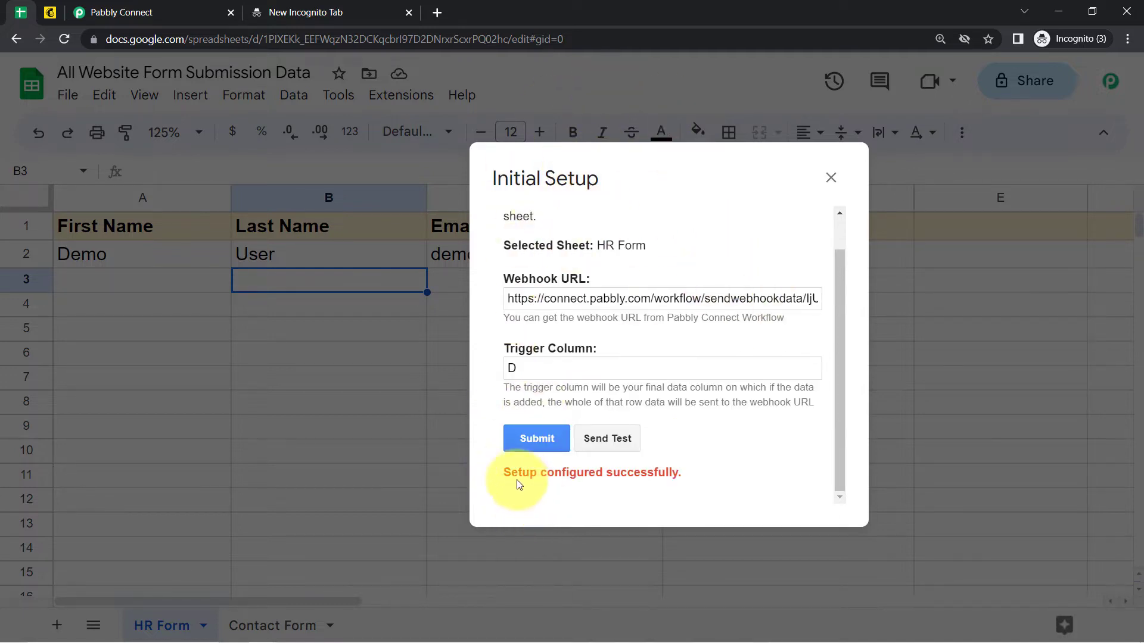
{"action": "left_click_drag", "start_coordinate": [519, 474], "coordinate": [657, 474]}
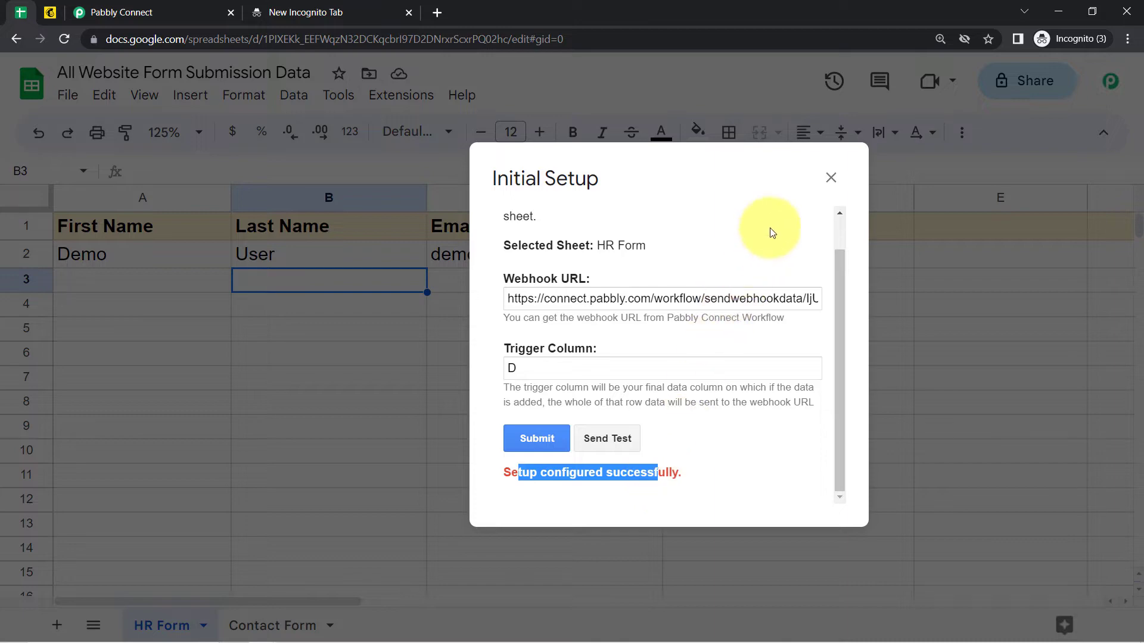
{"action": "left_click", "coordinate": [830, 178]}
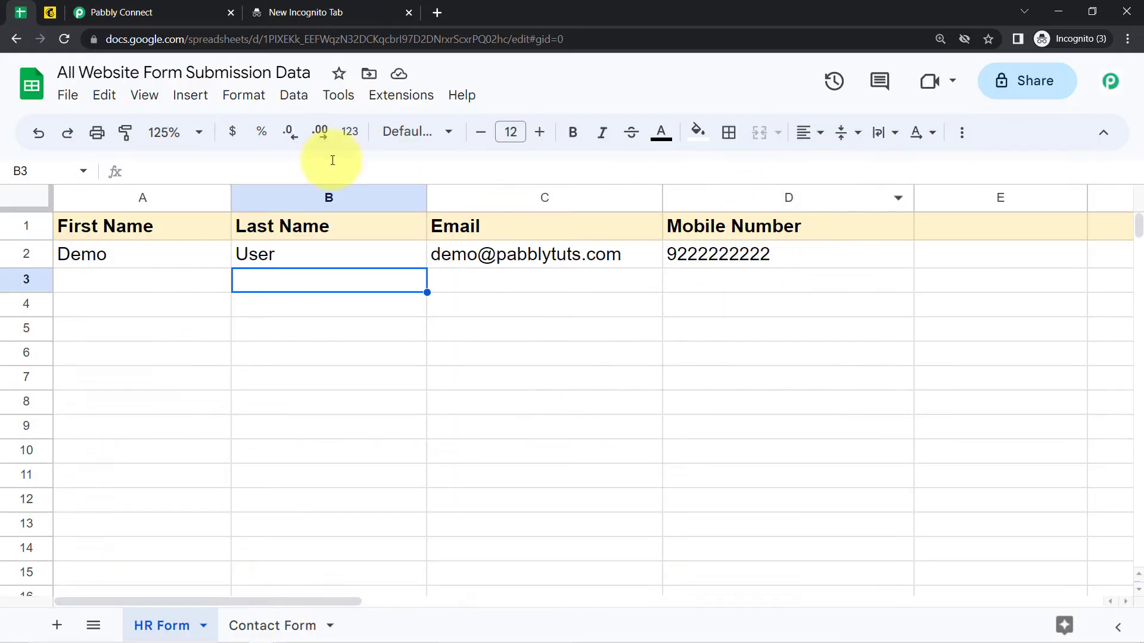
Review the trigger's captured values: spreadsheet name, HR Form sheet, last name, first name and email.
{"action": "left_click", "coordinate": [179, 9]}
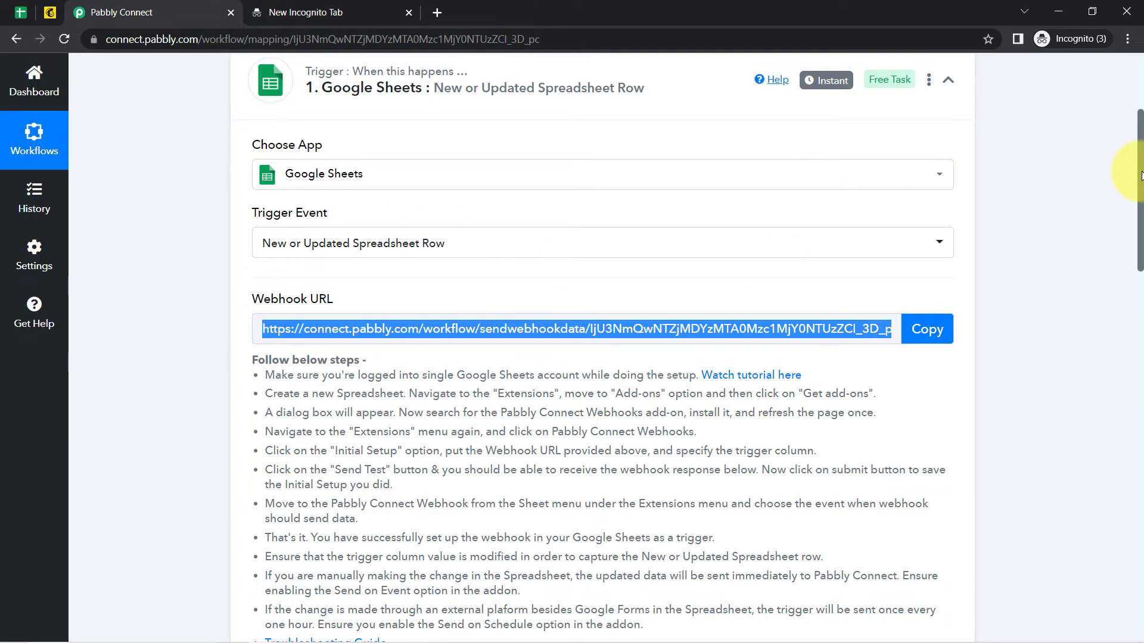
{"action": "scroll", "coordinate": [1139, 203], "scroll_direction": "down", "scroll_amount": 10}
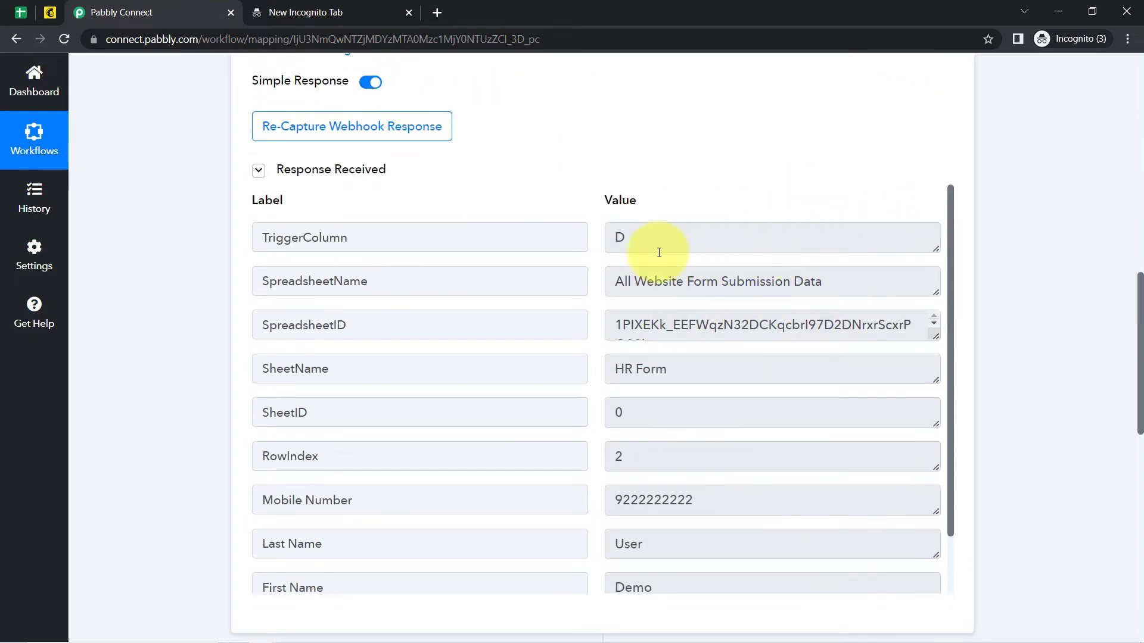
{"action": "left_click_drag", "start_coordinate": [623, 243], "coordinate": [585, 250]}
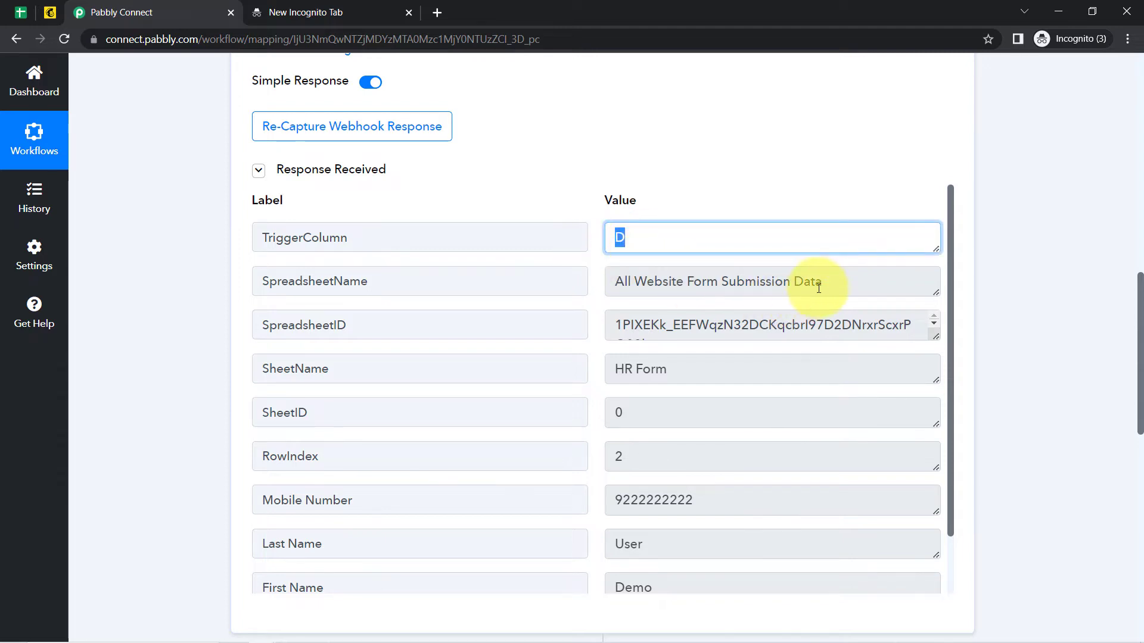
{"action": "left_click_drag", "start_coordinate": [822, 282], "coordinate": [593, 306]}
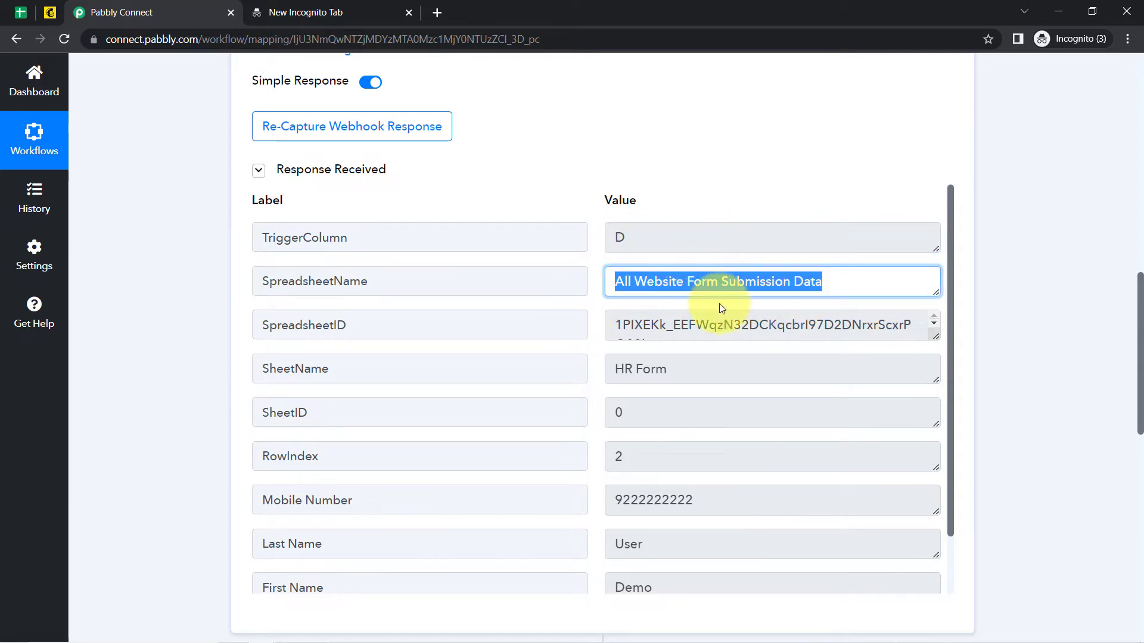
{"action": "left_click_drag", "start_coordinate": [669, 369], "coordinate": [598, 401]}
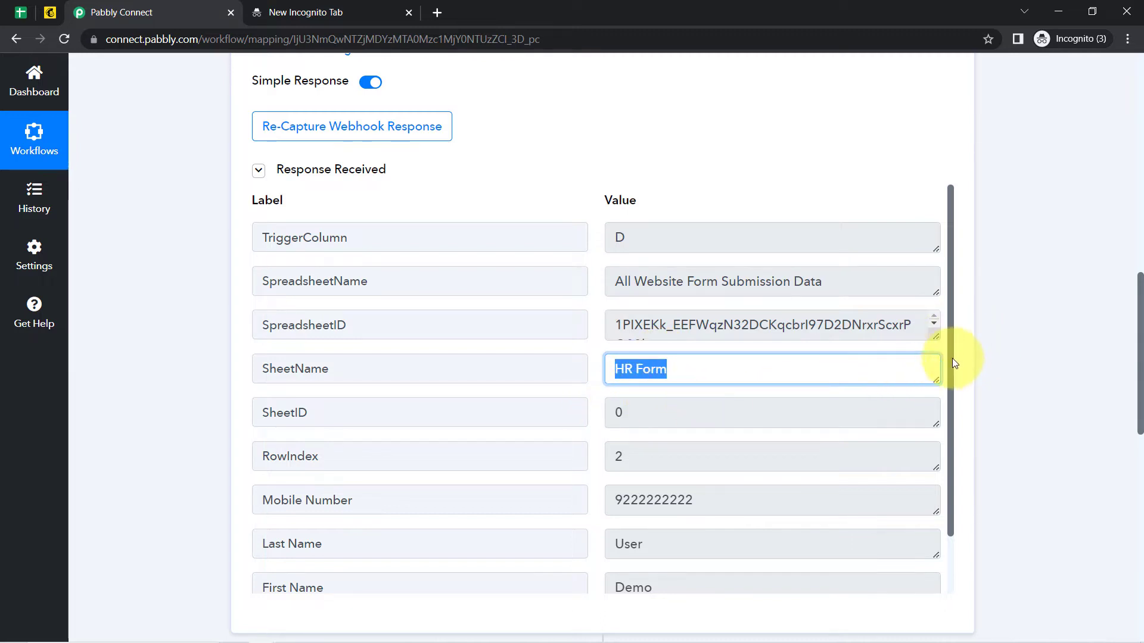
{"action": "left_click_drag", "start_coordinate": [954, 355], "coordinate": [931, 449]}
{"action": "left_click_drag", "start_coordinate": [695, 435], "coordinate": [617, 485]}
{"action": "left_click_drag", "start_coordinate": [644, 521], "coordinate": [620, 521]}
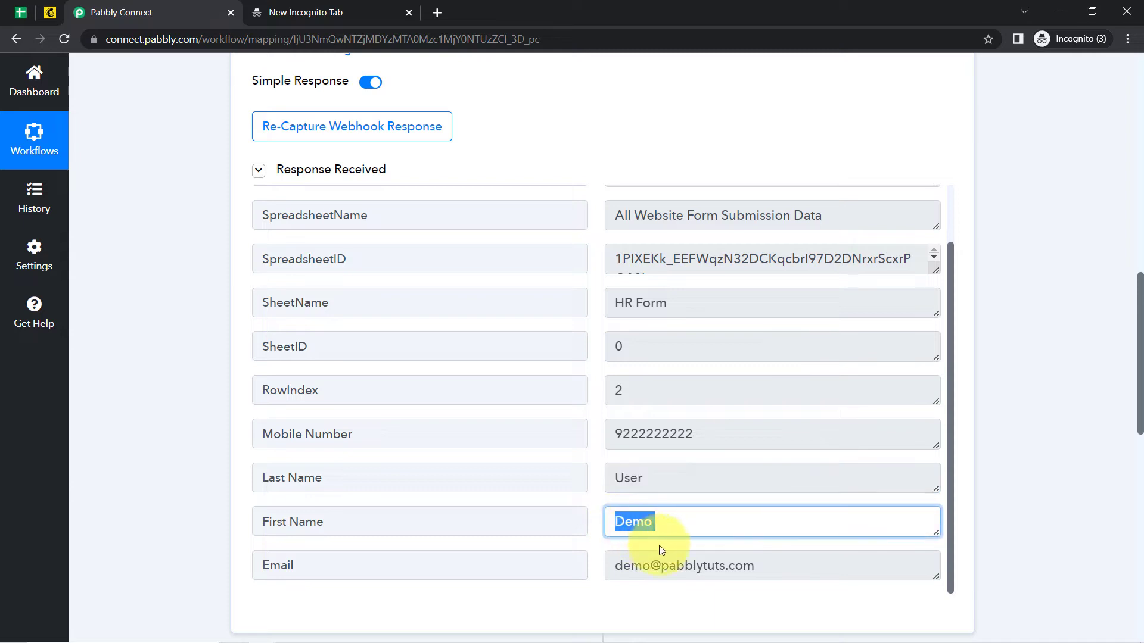
{"action": "left_click_drag", "start_coordinate": [685, 566], "coordinate": [615, 578]}
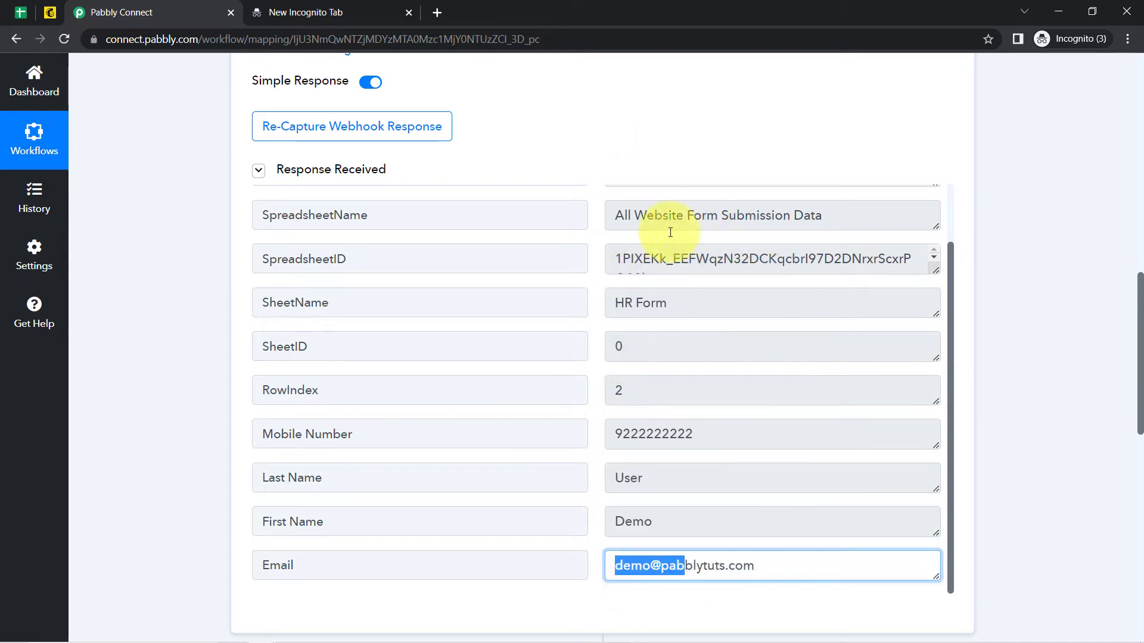
{"action": "left_click", "coordinate": [13, 10]}
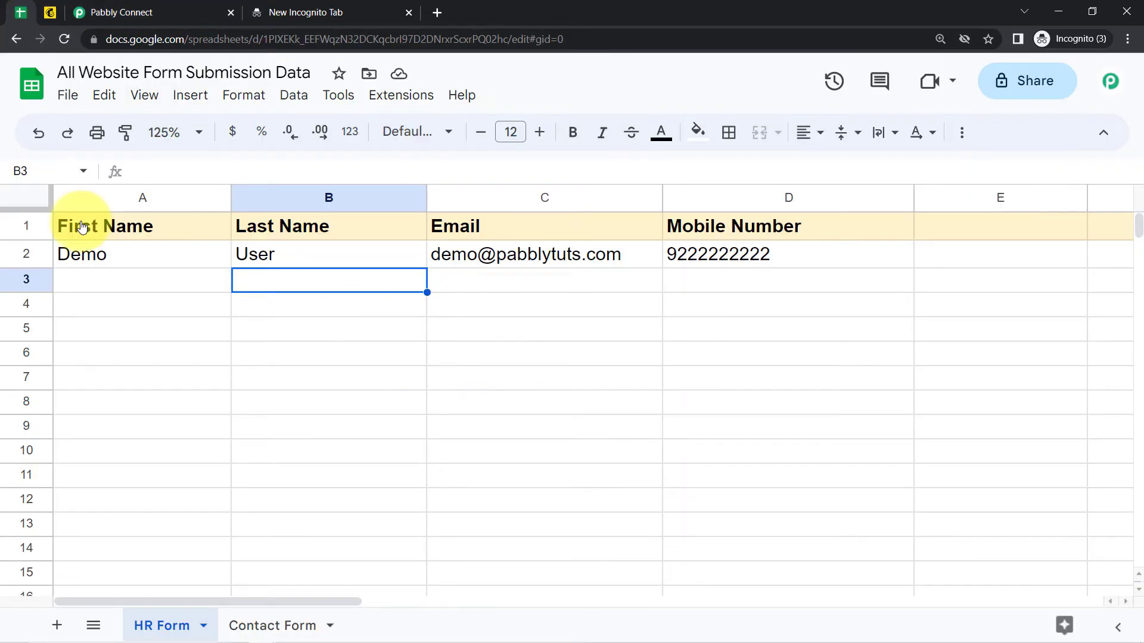
Check the form rows A2:D11 in the sheet, then collapse the Google Sheets trigger card.
{"action": "left_click", "coordinate": [134, 12]}
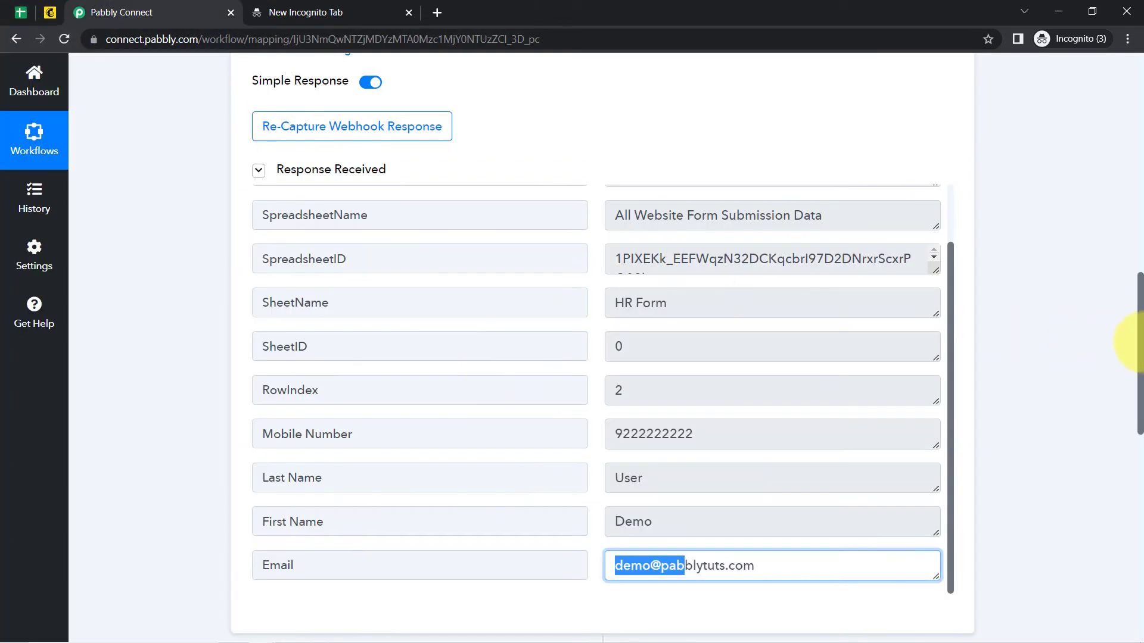
{"action": "left_click_drag", "start_coordinate": [1135, 343], "coordinate": [1120, 133]}
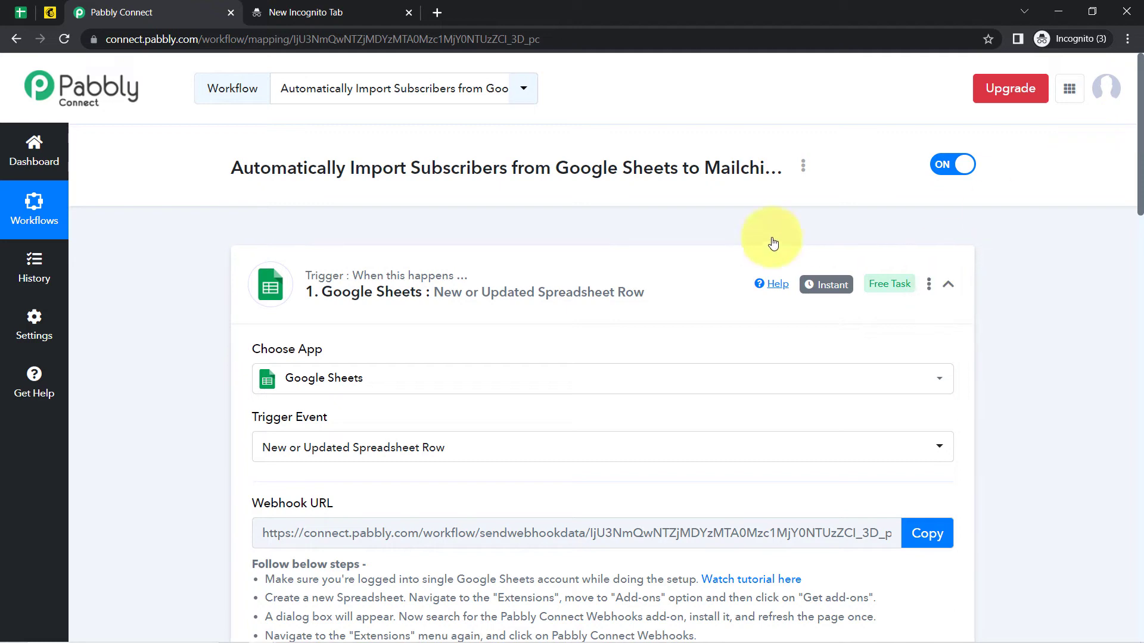
{"action": "left_click", "coordinate": [21, 12]}
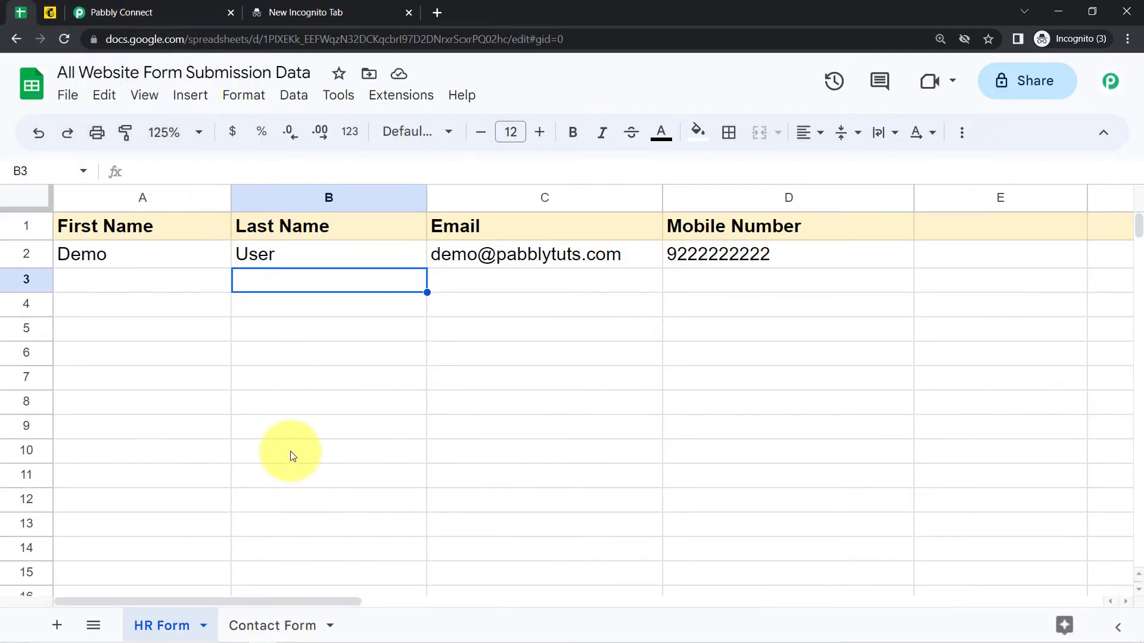
{"action": "left_click", "coordinate": [289, 474]}
{"action": "left_click_drag", "start_coordinate": [190, 260], "coordinate": [682, 476]}
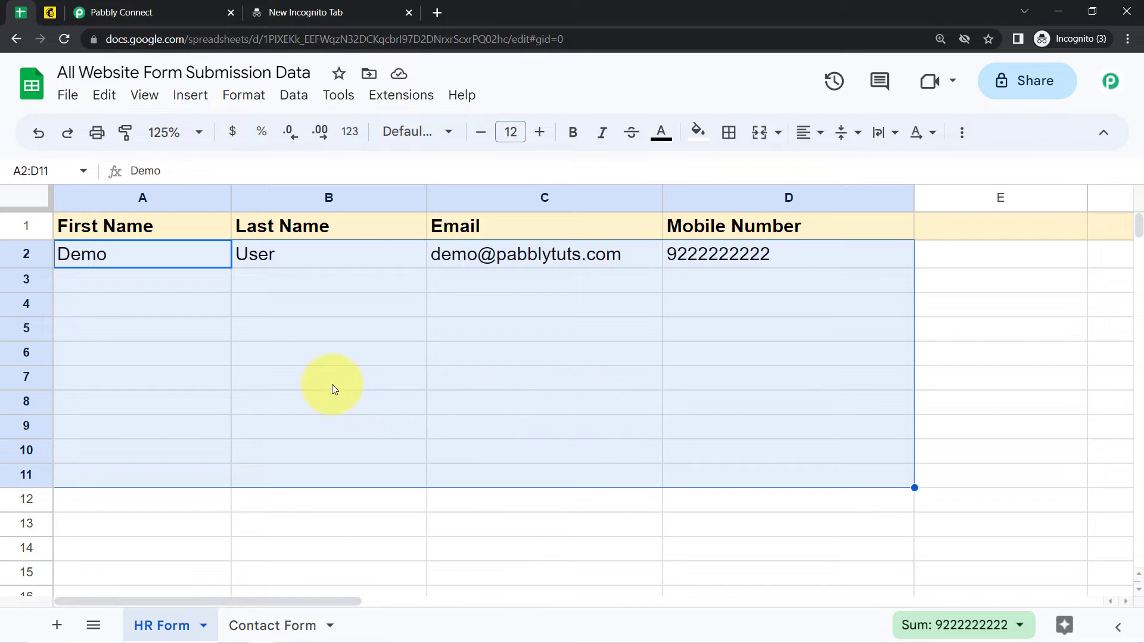
{"action": "left_click", "coordinate": [116, 12]}
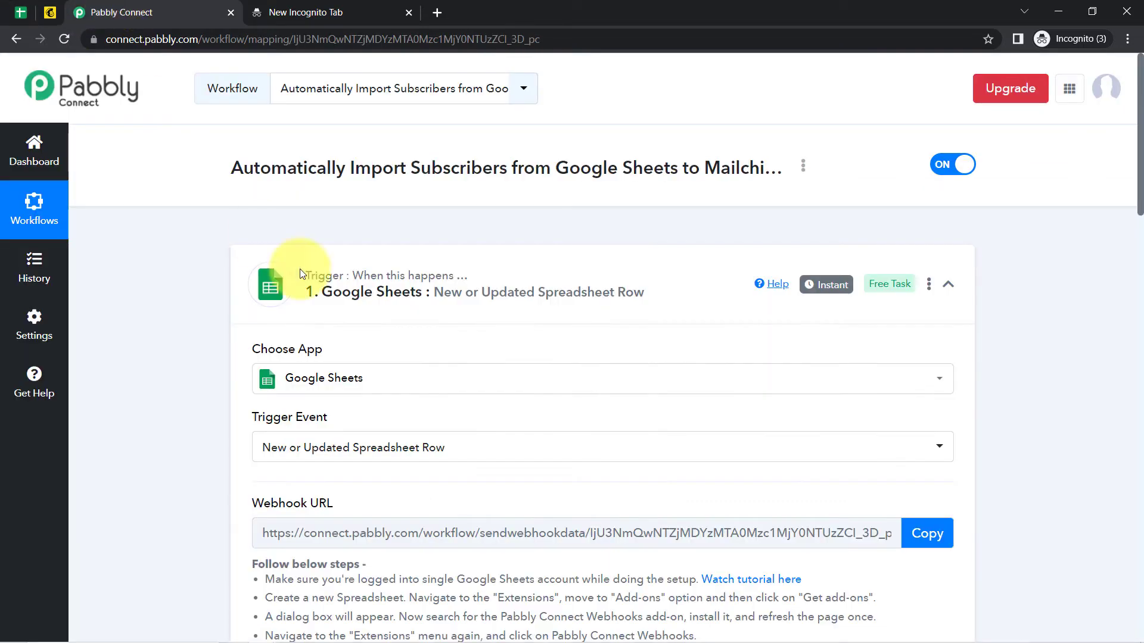
{"action": "mouse_move", "coordinate": [824, 285]}
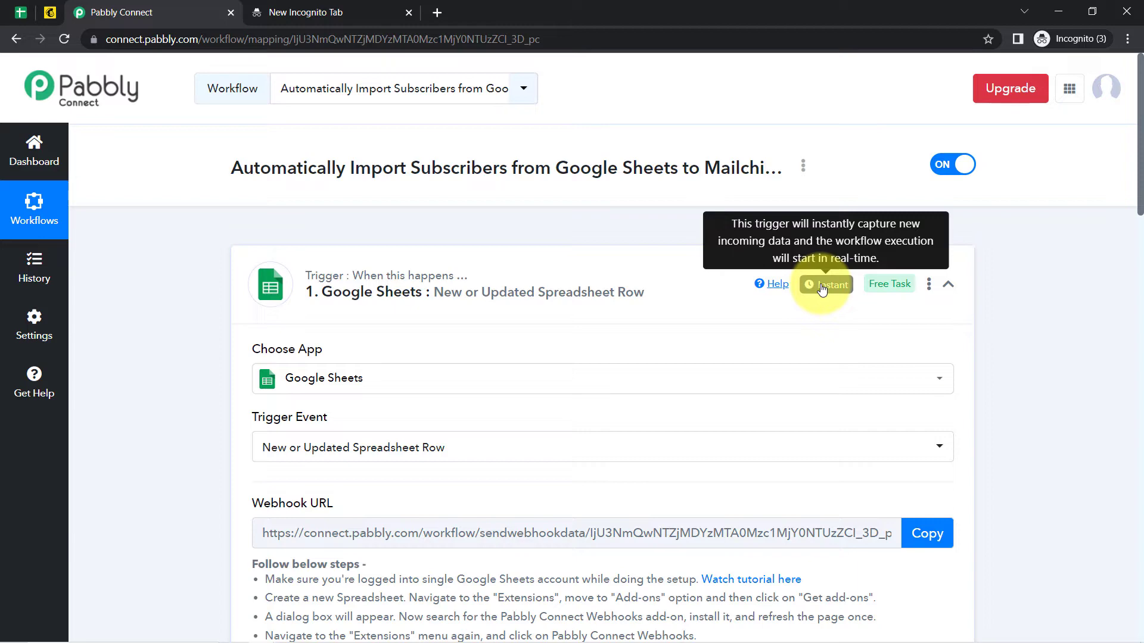
{"action": "left_click", "coordinate": [21, 12]}
Turn on Send On Event under Extensions > Pabbly Connect Webhooks and confirm it is ticked.
{"action": "left_click", "coordinate": [299, 400]}
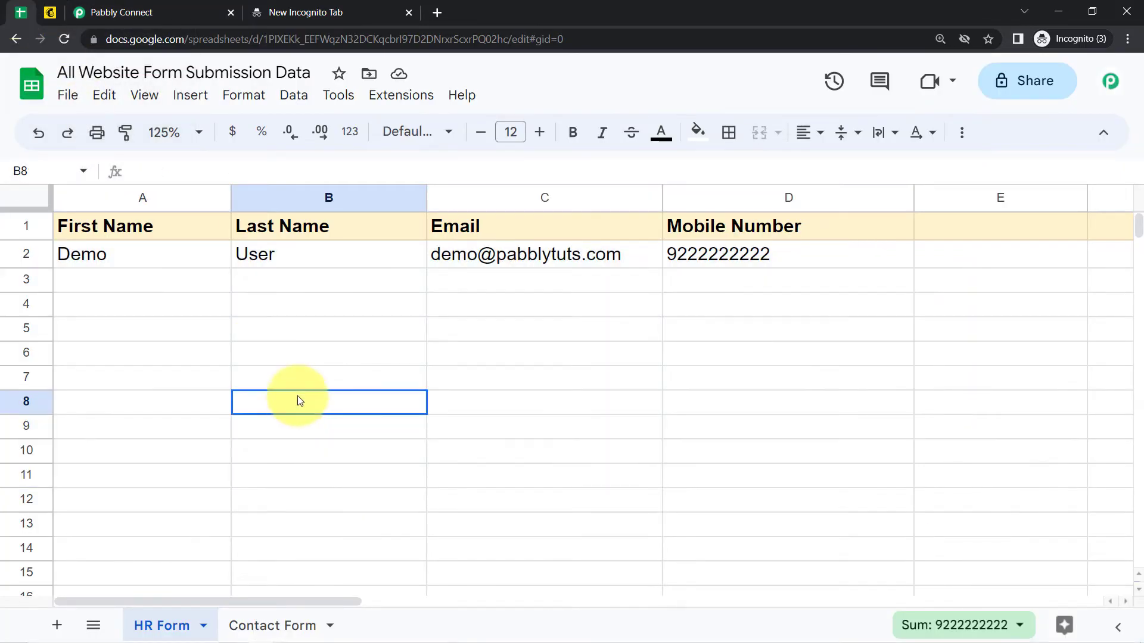
{"action": "left_click", "coordinate": [401, 95]}
{"action": "mouse_move", "coordinate": [543, 336]}
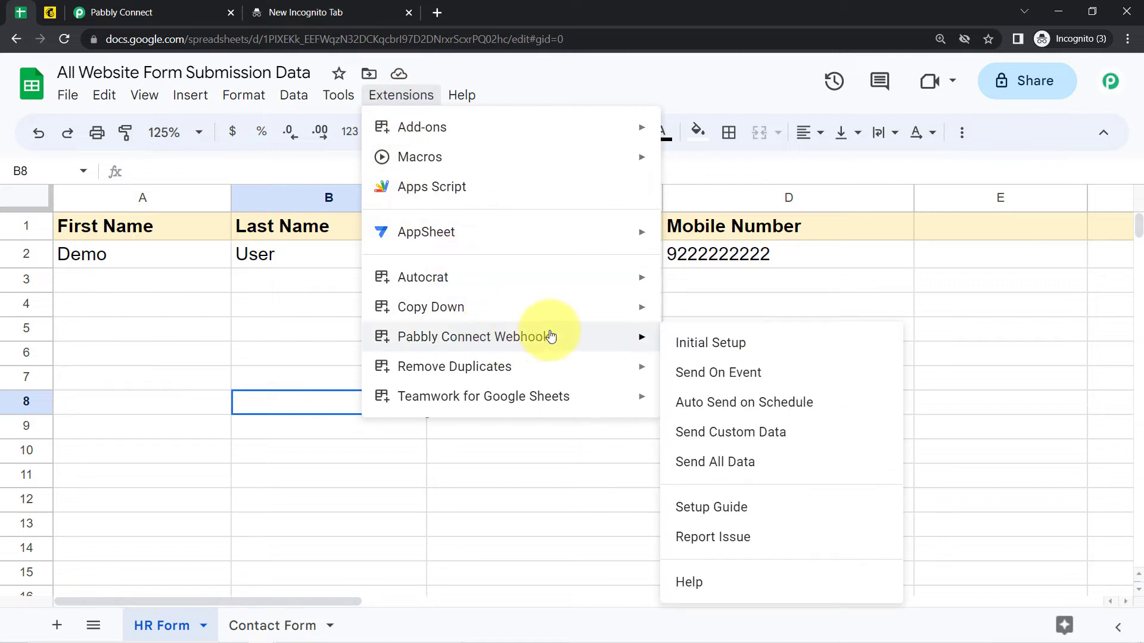
{"action": "left_click", "coordinate": [714, 382]}
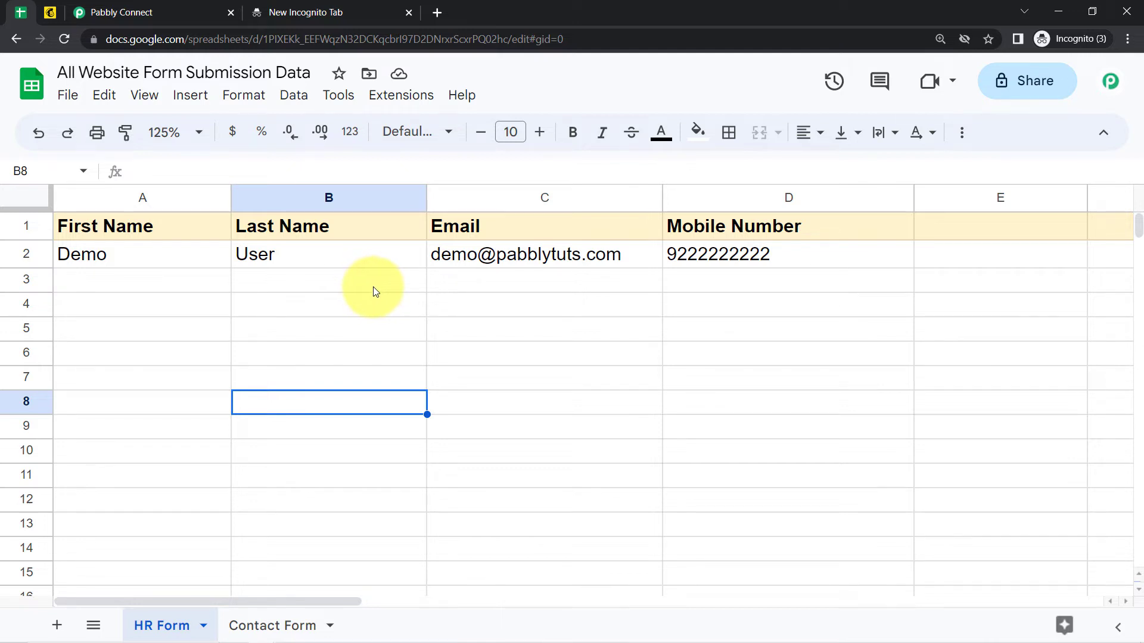
{"action": "left_click", "coordinate": [395, 96]}
{"action": "mouse_move", "coordinate": [649, 344]}
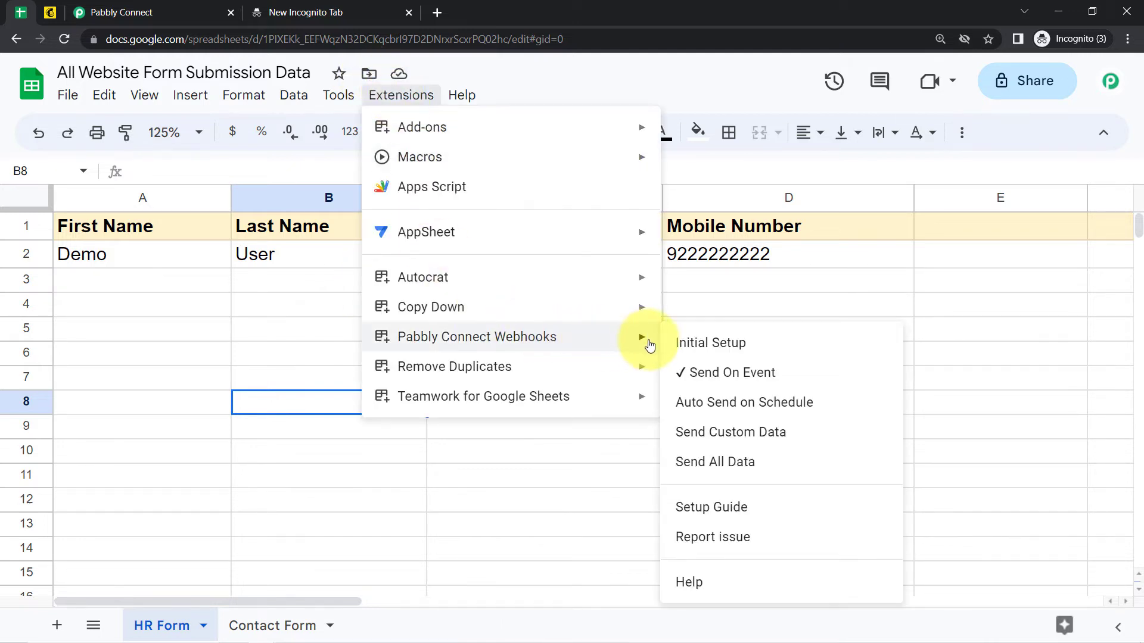
{"action": "left_click", "coordinate": [225, 337]}
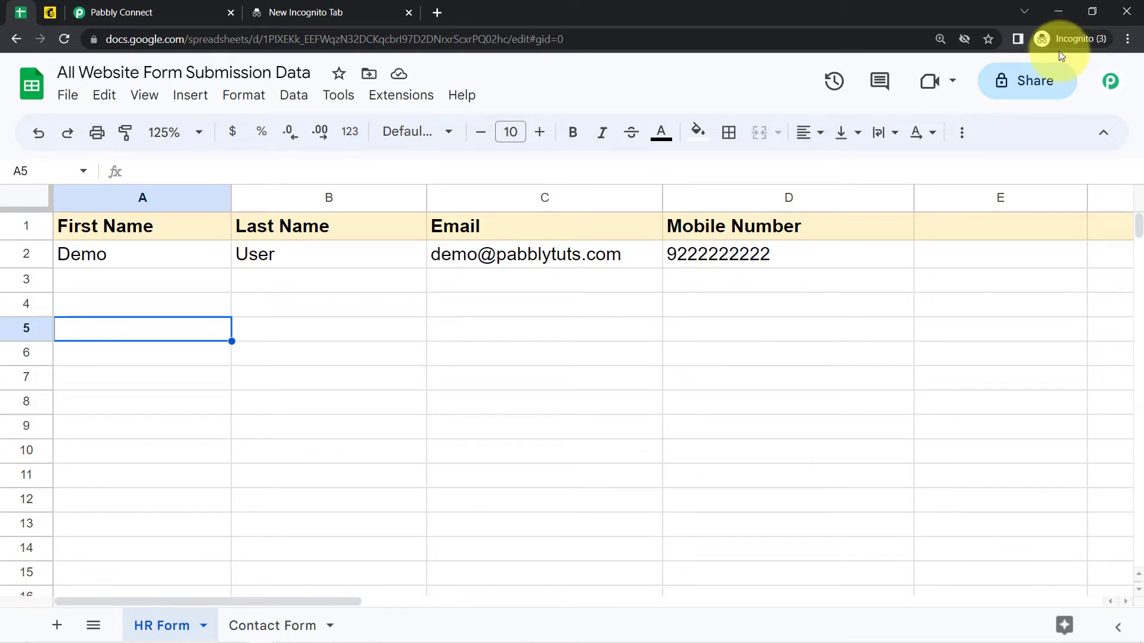
Choose 'Add New Member with Custom Fields' as the MailChimp action event and begin connecting.
{"action": "left_click", "coordinate": [109, 9]}
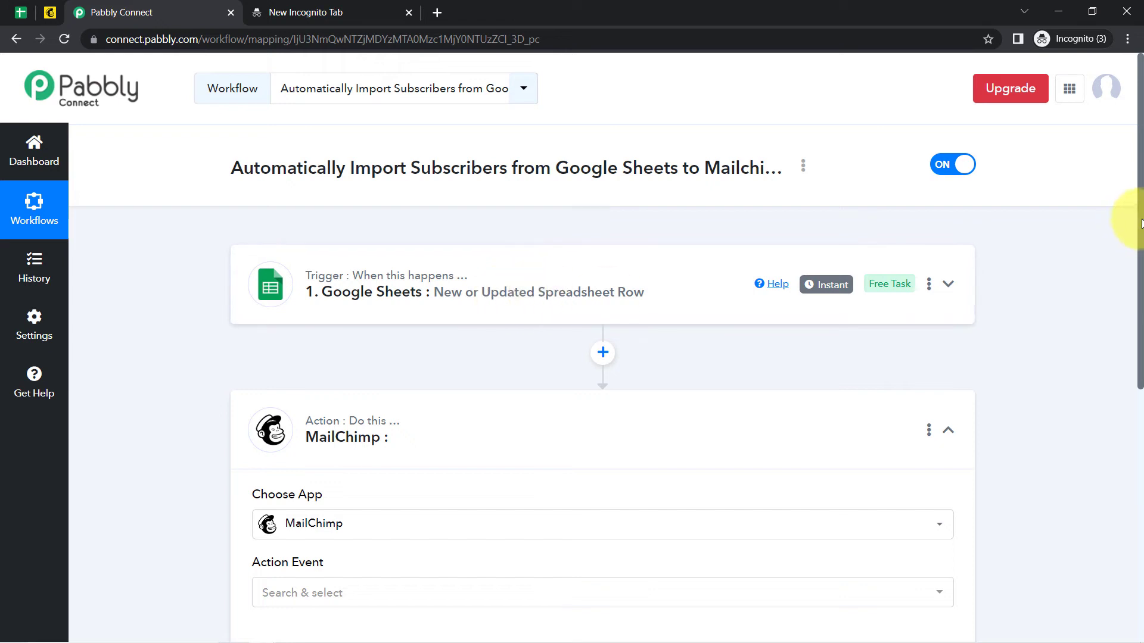
{"action": "left_click_drag", "start_coordinate": [1141, 224], "coordinate": [1131, 286]}
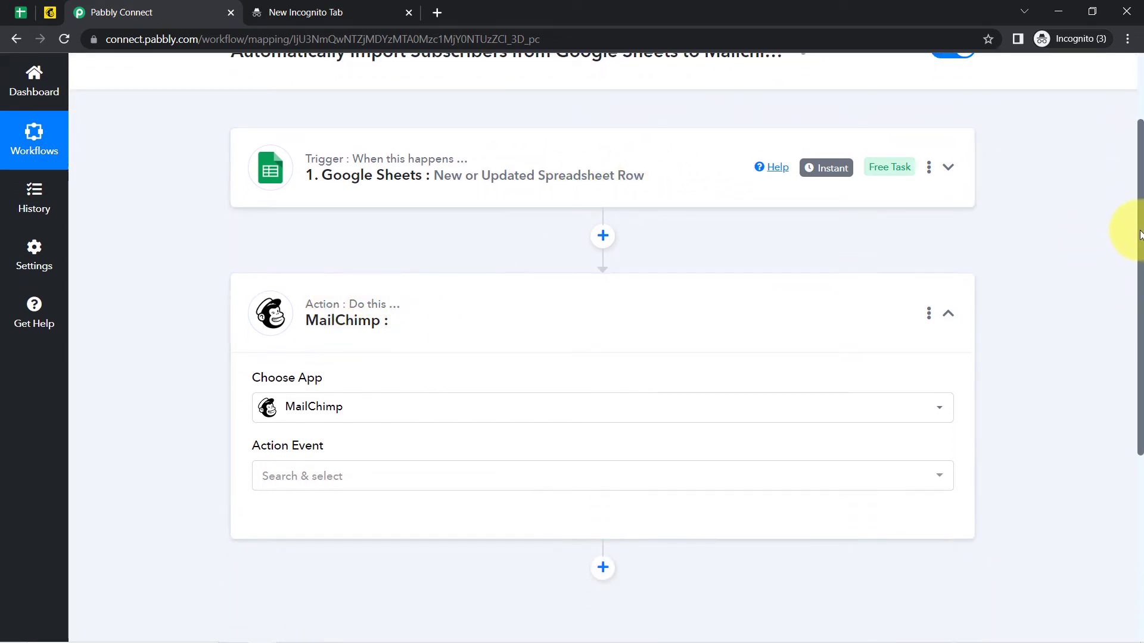
{"action": "left_click_drag", "start_coordinate": [1139, 232], "coordinate": [1119, 327]}
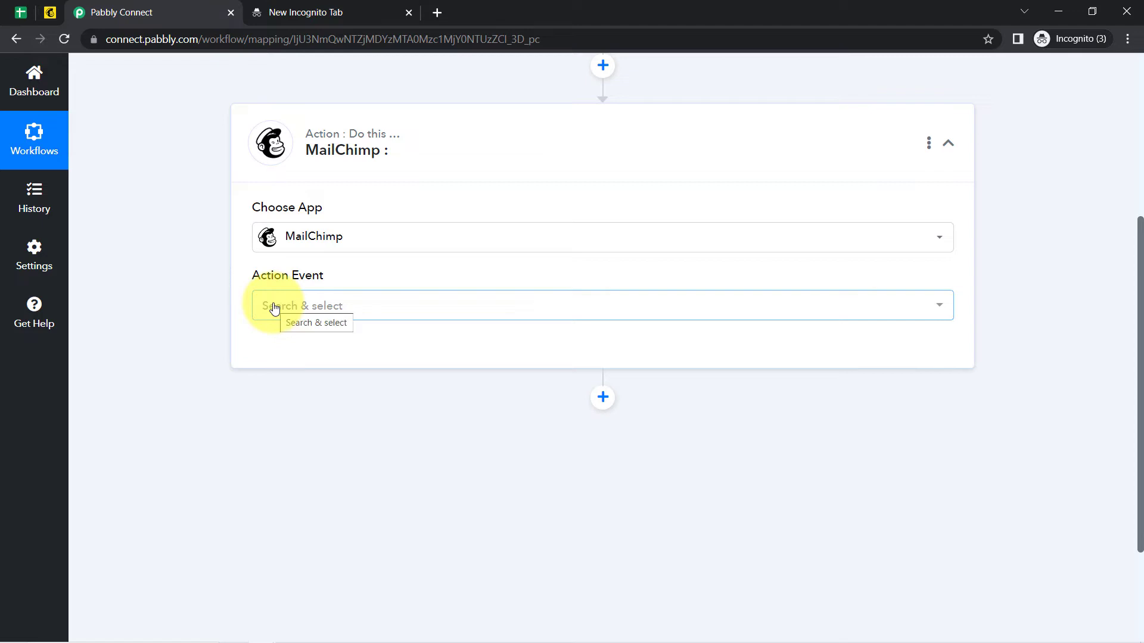
{"action": "left_click", "coordinate": [274, 308]}
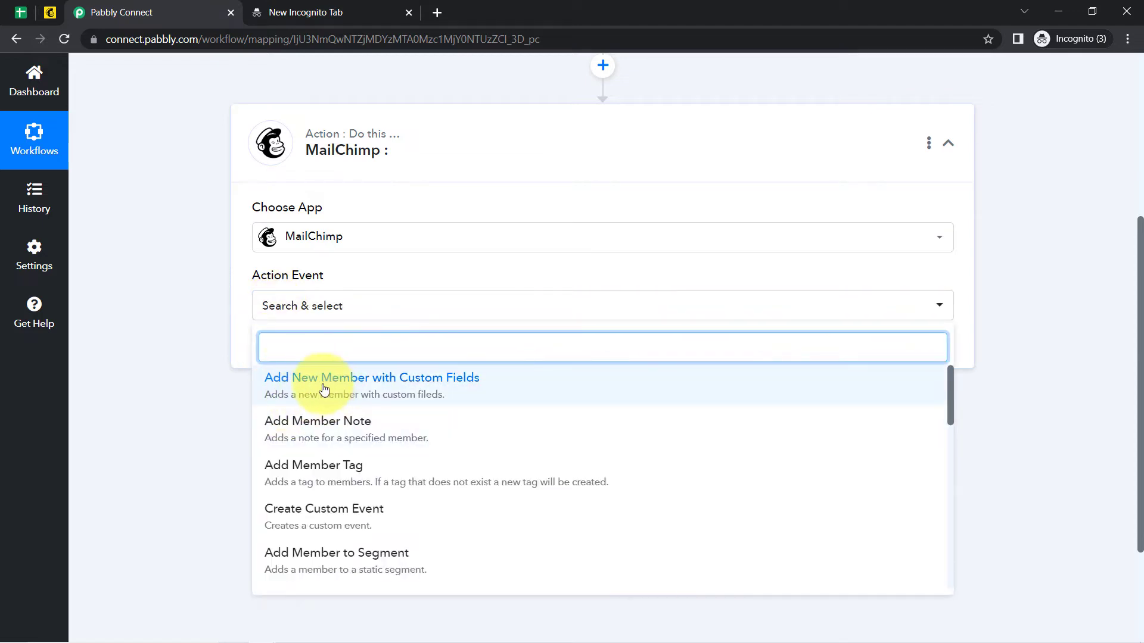
{"action": "left_click", "coordinate": [372, 398]}
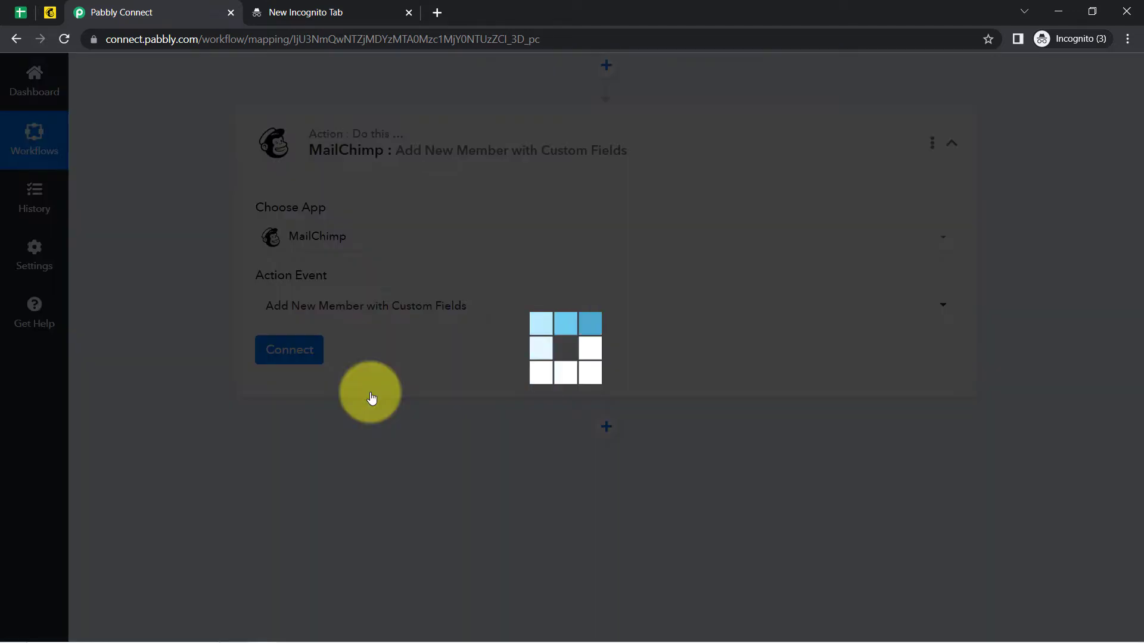
{"action": "left_click", "coordinate": [286, 348]}
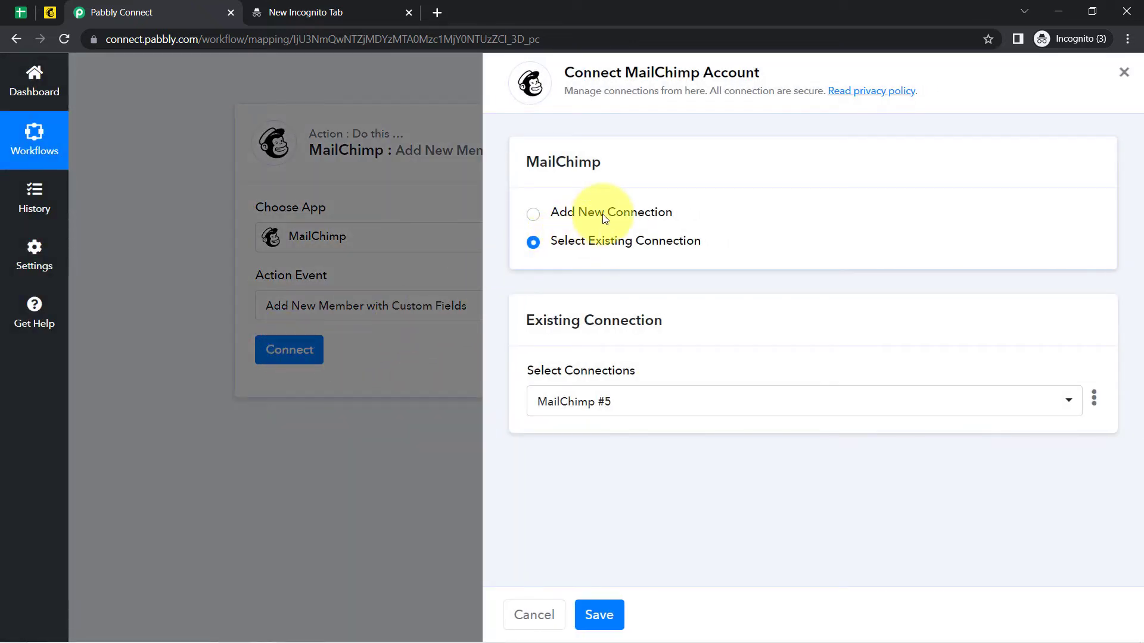
Select Add New Connection for MailChimp and read the Profile > Extras API key instructions.
{"action": "left_click", "coordinate": [603, 217]}
{"action": "left_click_drag", "start_coordinate": [574, 73], "coordinate": [786, 75]}
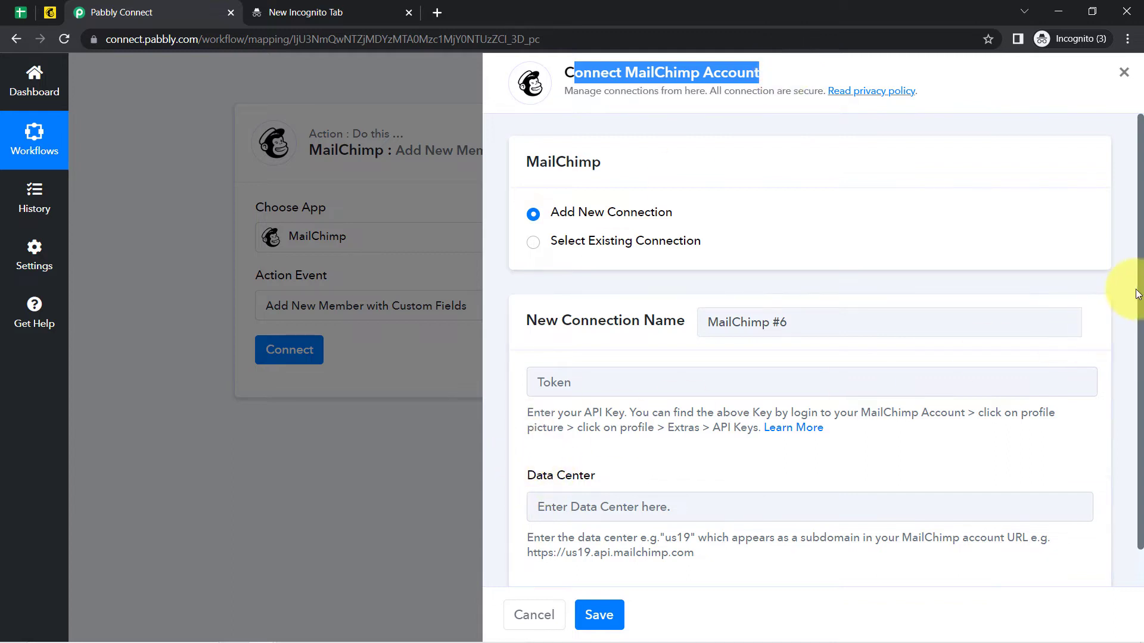
{"action": "scroll", "coordinate": [1141, 292], "scroll_direction": "down", "scroll_amount": 1}
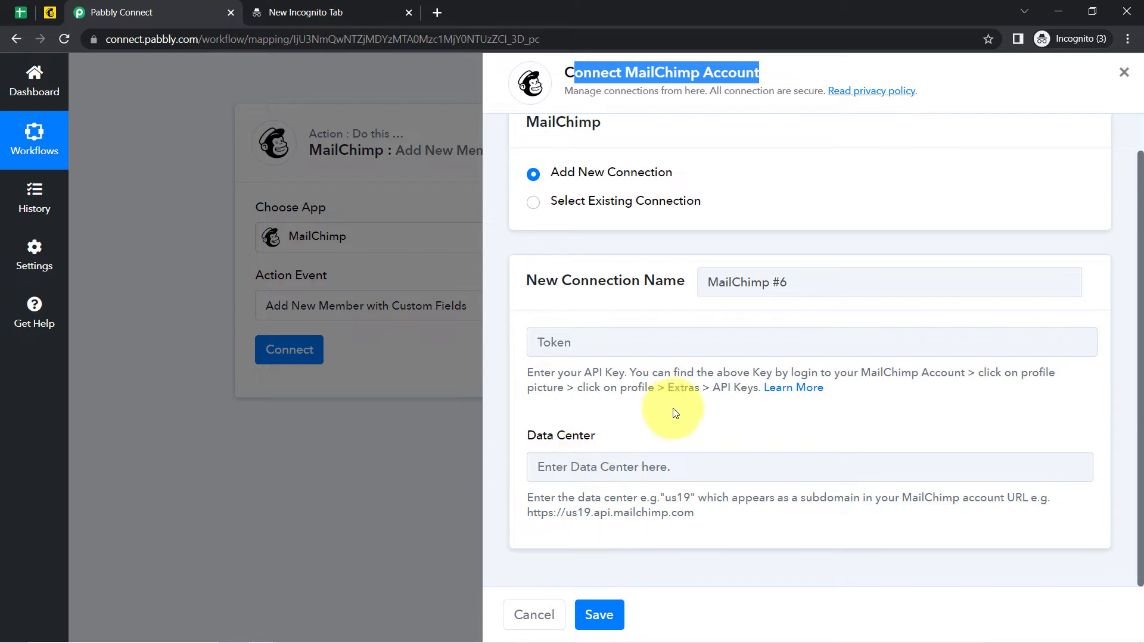
{"action": "left_click_drag", "start_coordinate": [872, 370], "coordinate": [701, 388]}
{"action": "left_click", "coordinate": [1043, 367]}
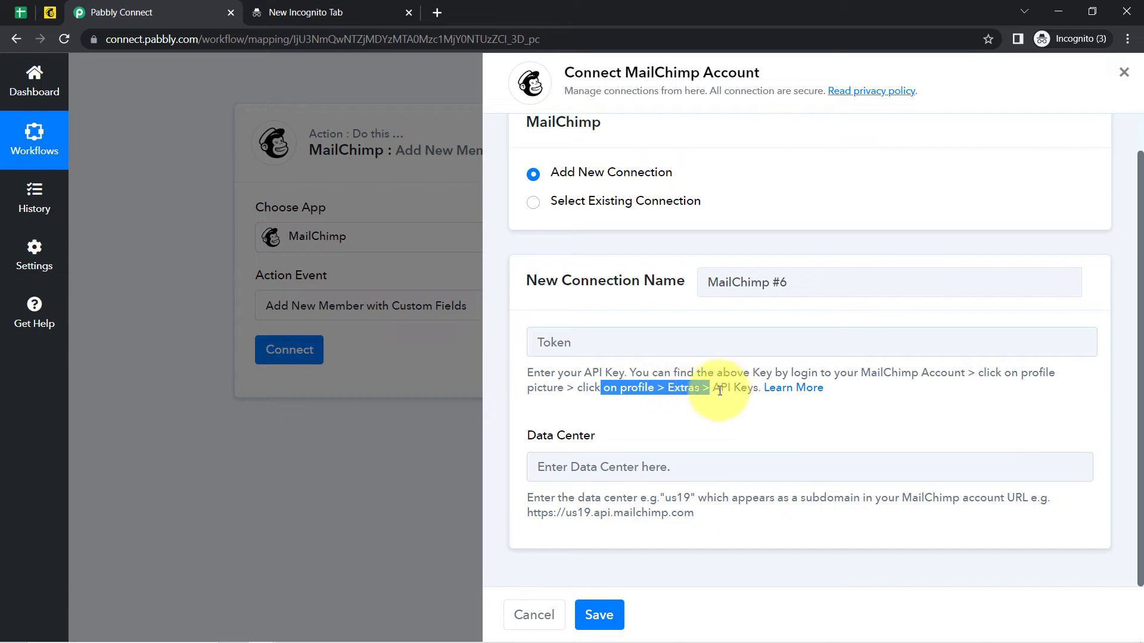
Open the Mailchimp API keys page through the account profile's Extras menu.
{"action": "left_click", "coordinate": [48, 15]}
{"action": "mouse_move", "coordinate": [94, 213]}
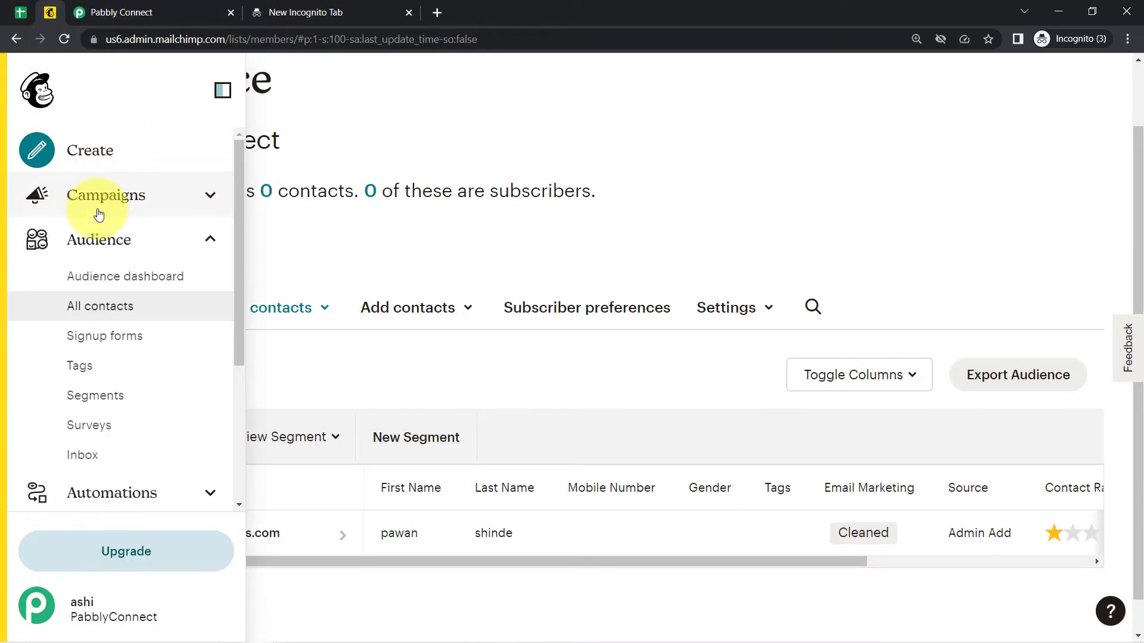
{"action": "left_click", "coordinate": [36, 612]}
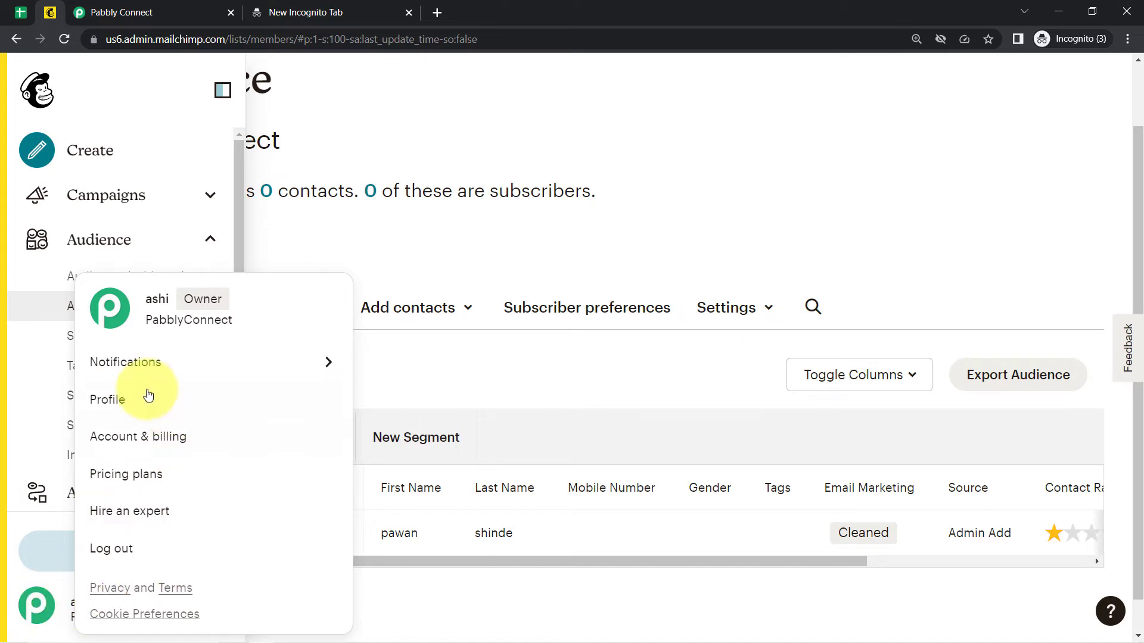
{"action": "left_click", "coordinate": [109, 410]}
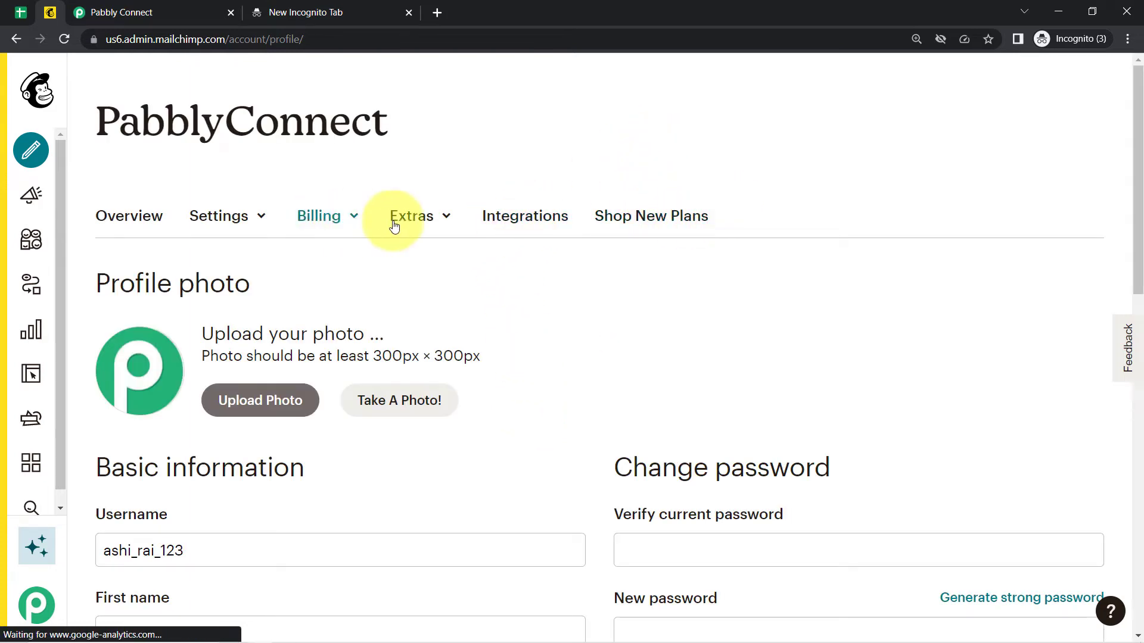
{"action": "left_click", "coordinate": [448, 218]}
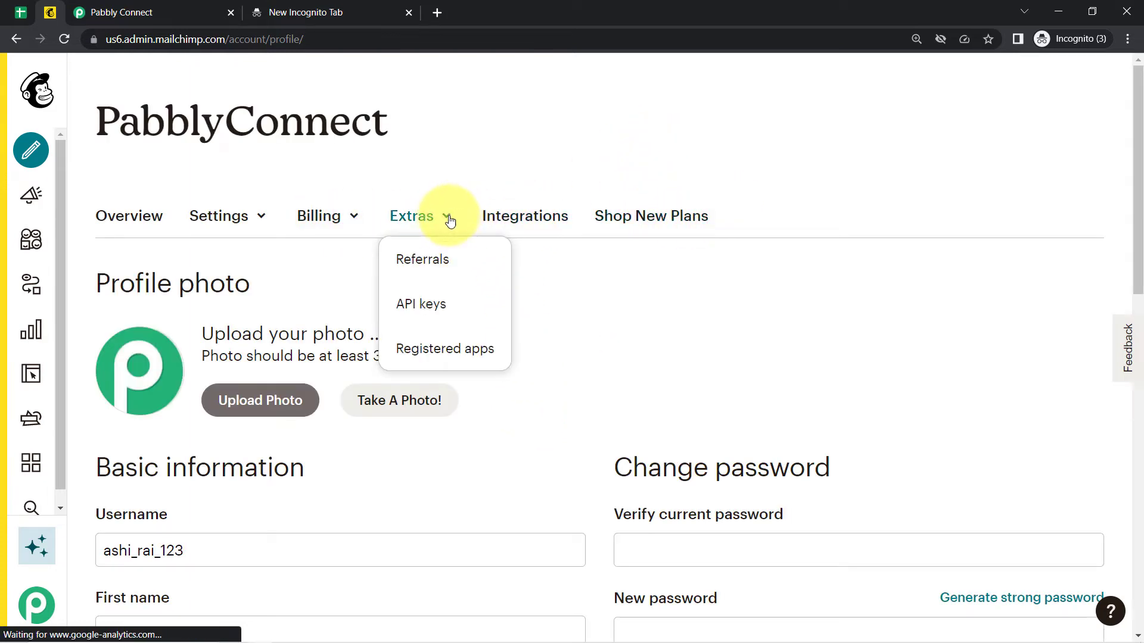
{"action": "left_click", "coordinate": [419, 307]}
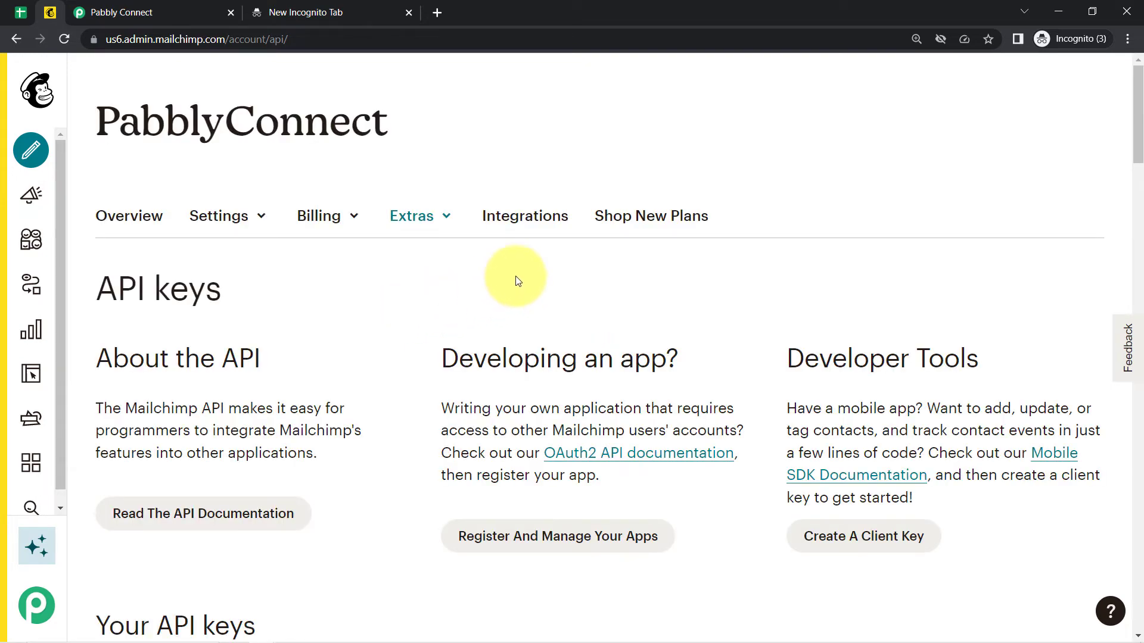
{"action": "scroll", "coordinate": [1136, 162], "scroll_direction": "down", "scroll_amount": 8}
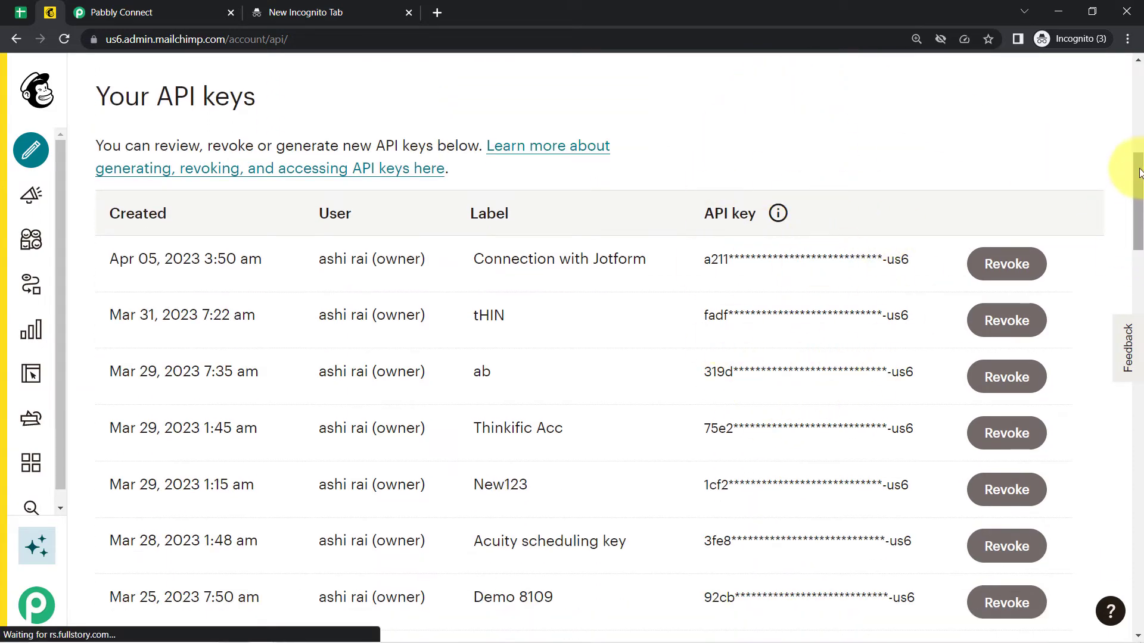
{"action": "left_click_drag", "start_coordinate": [1139, 173], "coordinate": [1111, 473]}
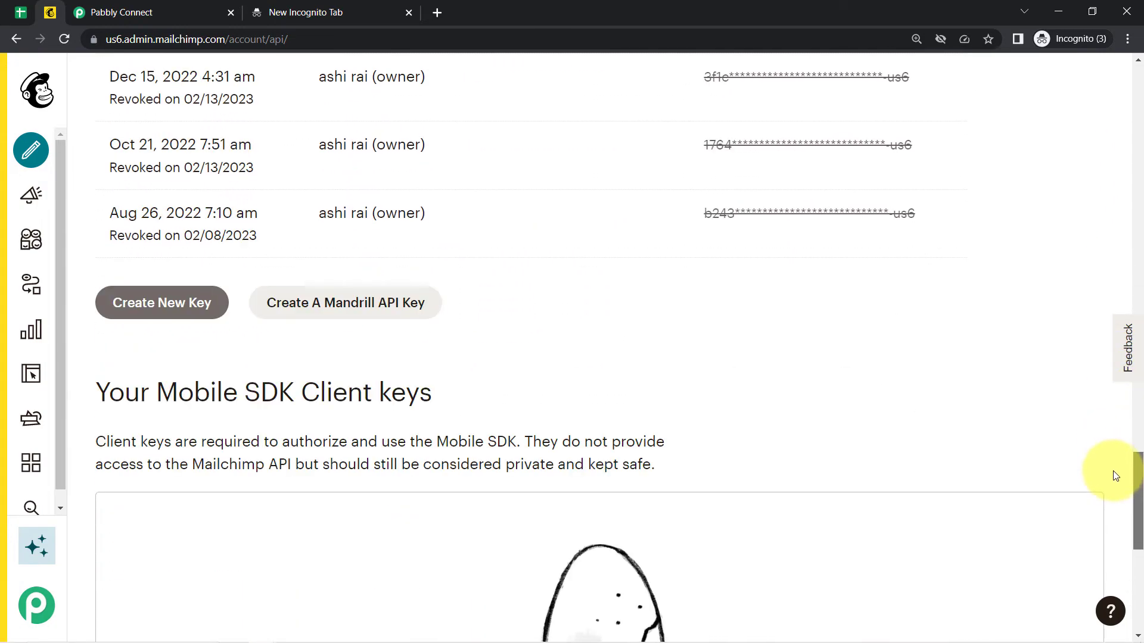
Generate an API key named 'Connection with Sheeet' and copy it to the clipboard.
{"action": "left_click", "coordinate": [116, 322]}
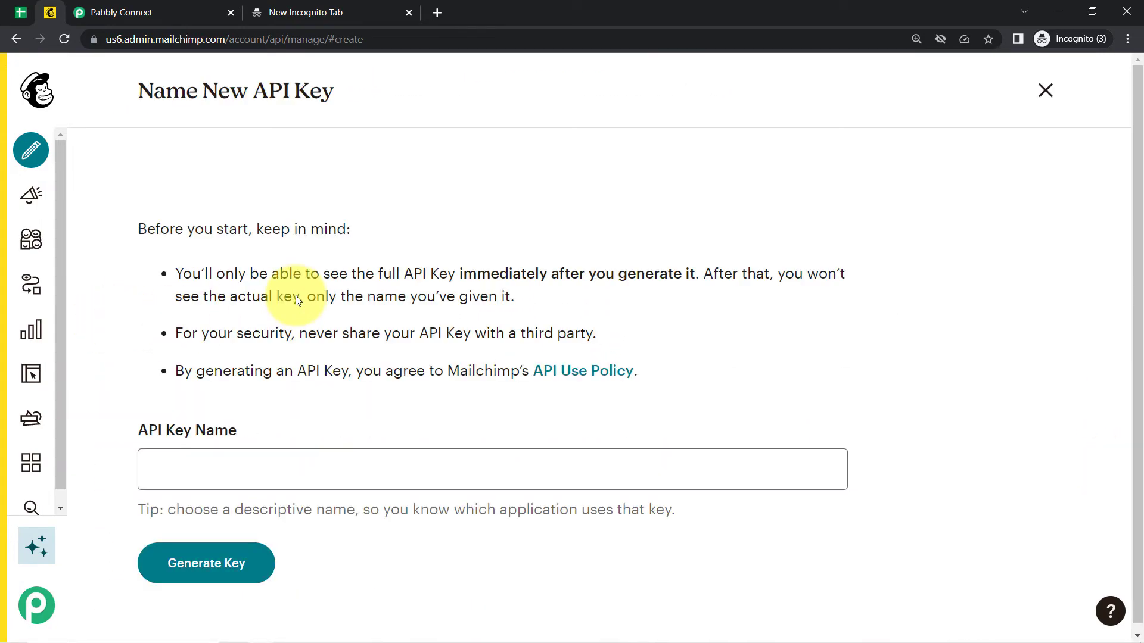
{"action": "left_click", "coordinate": [198, 486]}
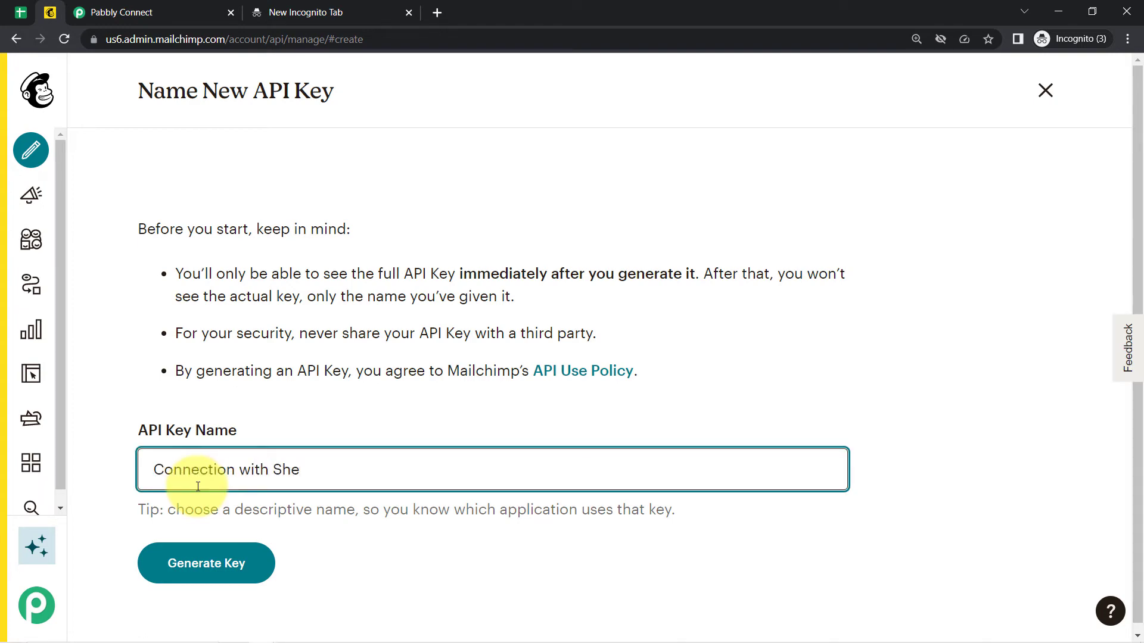
{"action": "type", "text": "Connection with Sheeet"}
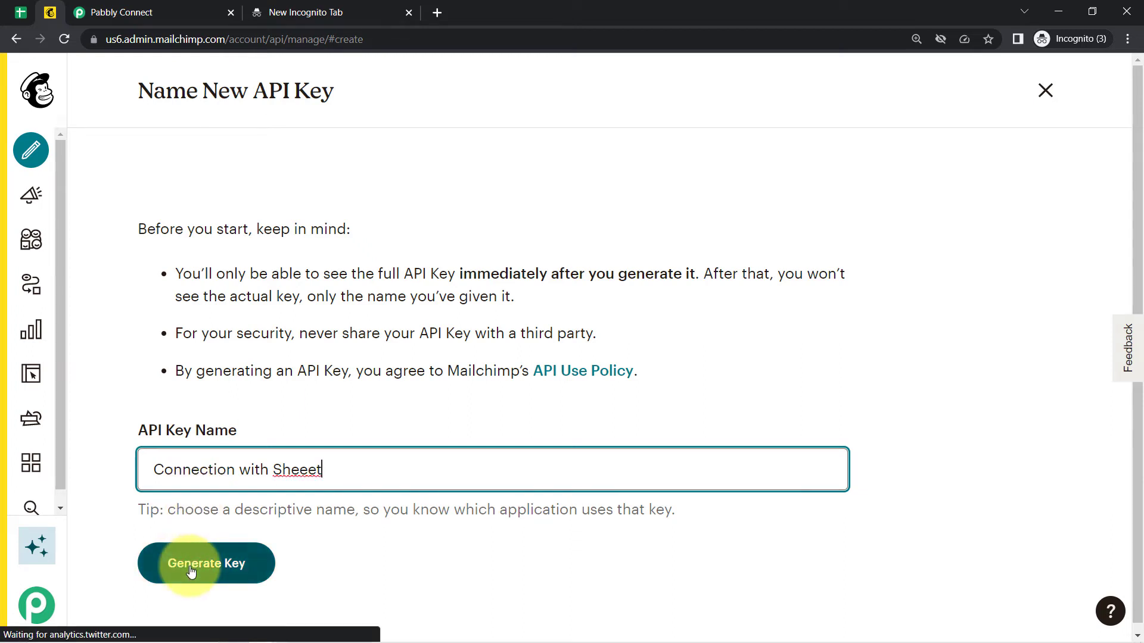
{"action": "left_click", "coordinate": [192, 570]}
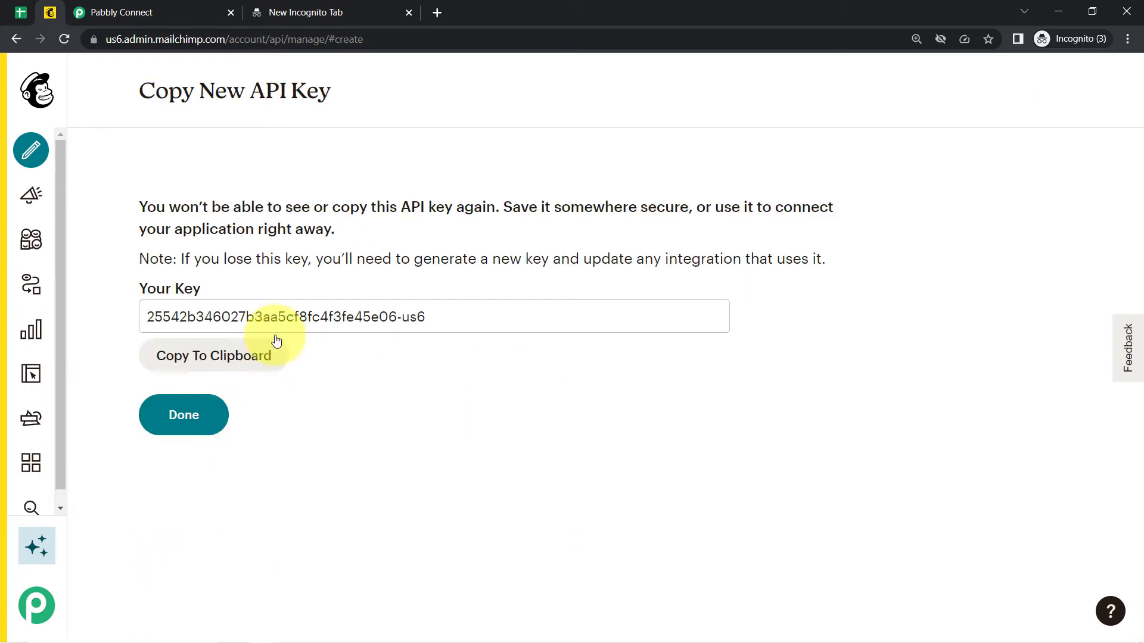
{"action": "left_click", "coordinate": [192, 355]}
{"action": "left_click", "coordinate": [184, 413]}
{"action": "left_click", "coordinate": [137, 6]}
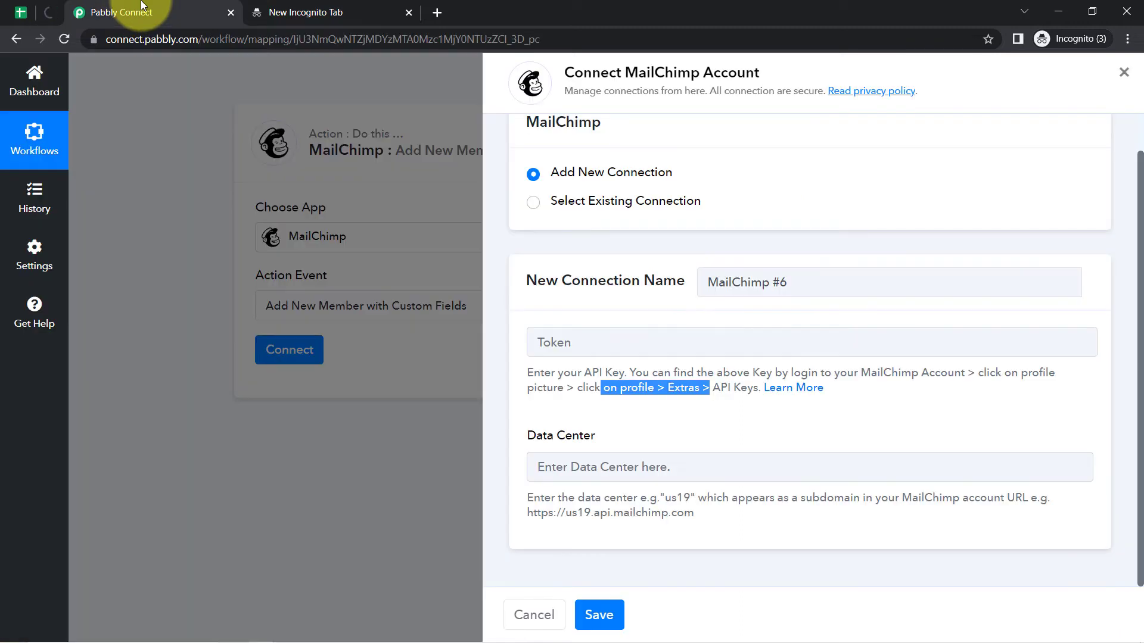
Paste the API key as Token, enter data center us6 from the Mailchimp URL, and save.
{"action": "left_click", "coordinate": [561, 338]}
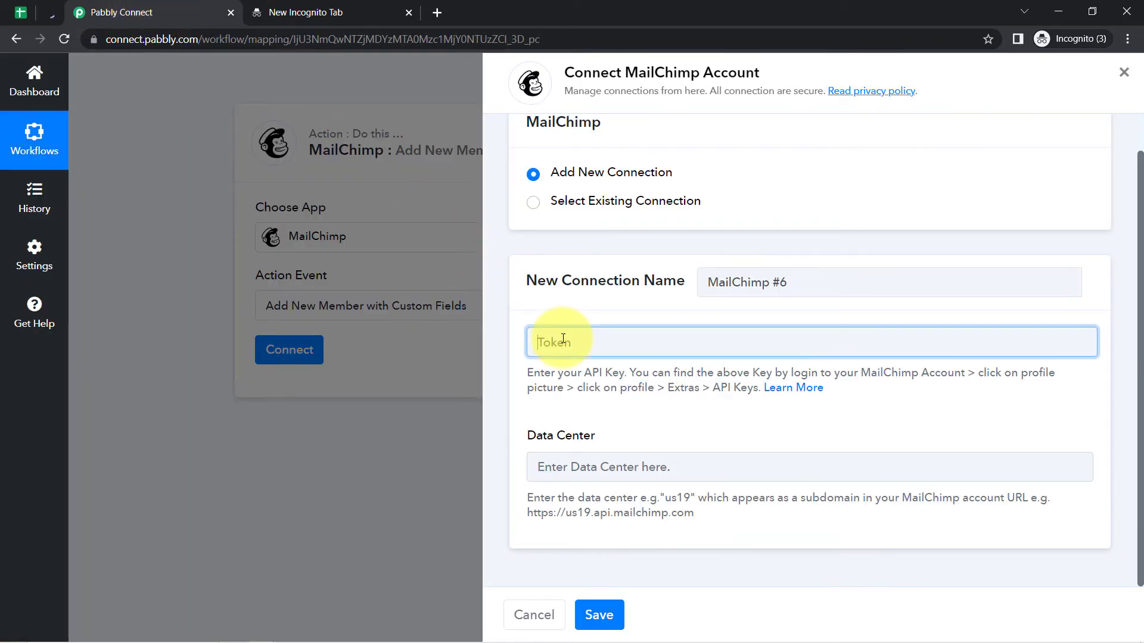
{"action": "key", "text": "ctrl+v"}
{"action": "left_click_drag", "start_coordinate": [536, 435], "coordinate": [577, 441]}
{"action": "left_click_drag", "start_coordinate": [573, 498], "coordinate": [714, 516]}
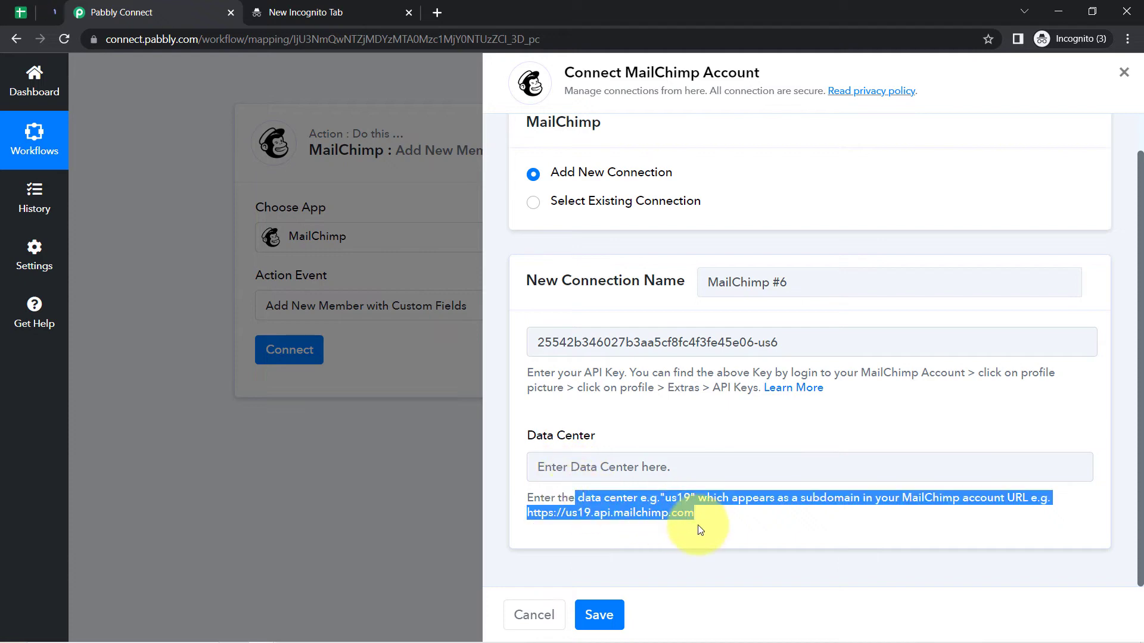
{"action": "left_click", "coordinate": [50, 8]}
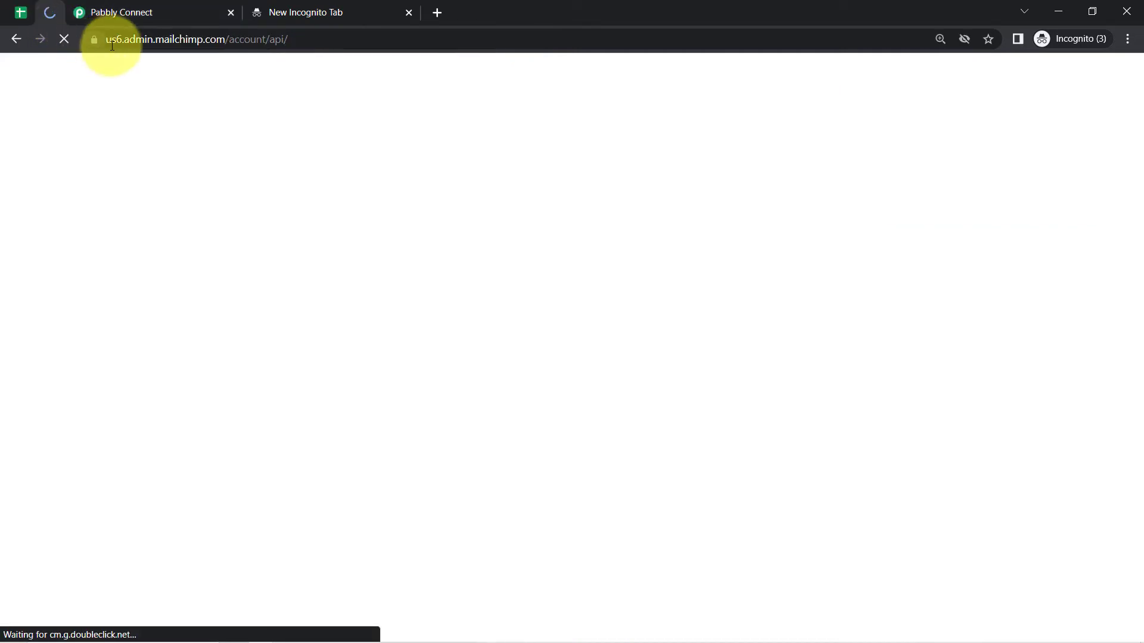
{"action": "left_click_drag", "start_coordinate": [123, 38], "coordinate": [109, 41]}
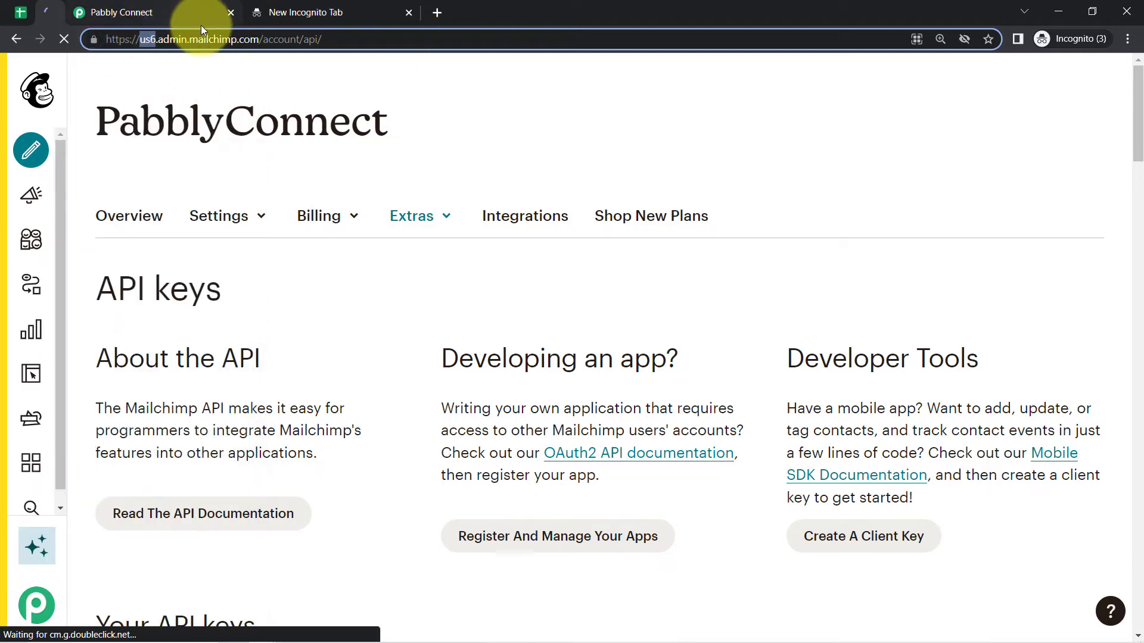
{"action": "left_click", "coordinate": [142, 7]}
{"action": "left_click", "coordinate": [554, 473]}
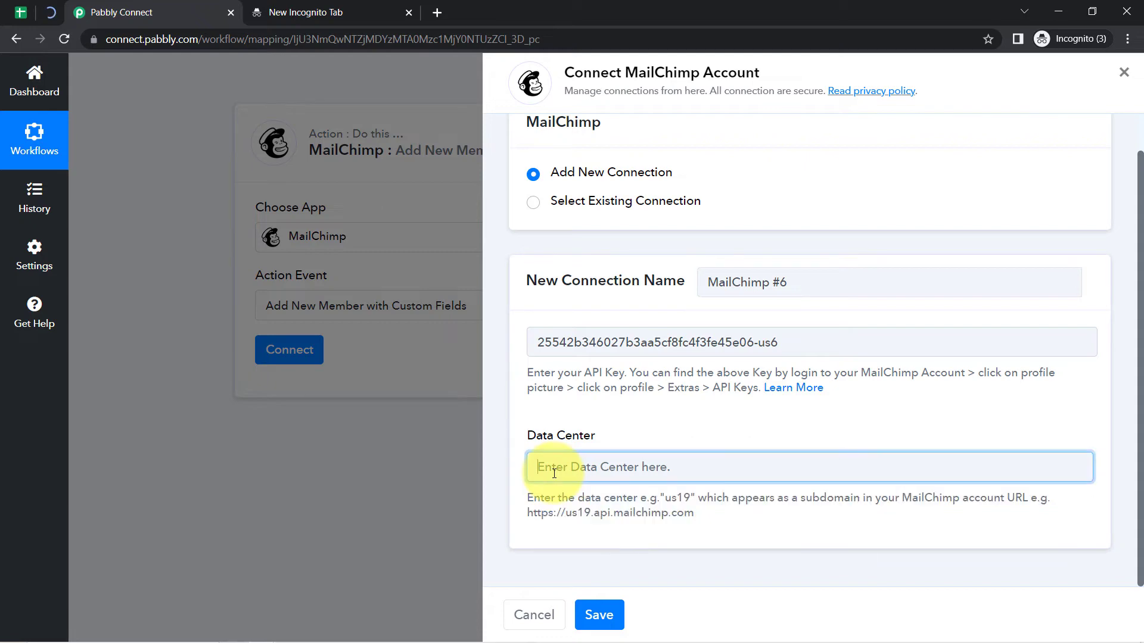
{"action": "left_click", "coordinate": [592, 614]}
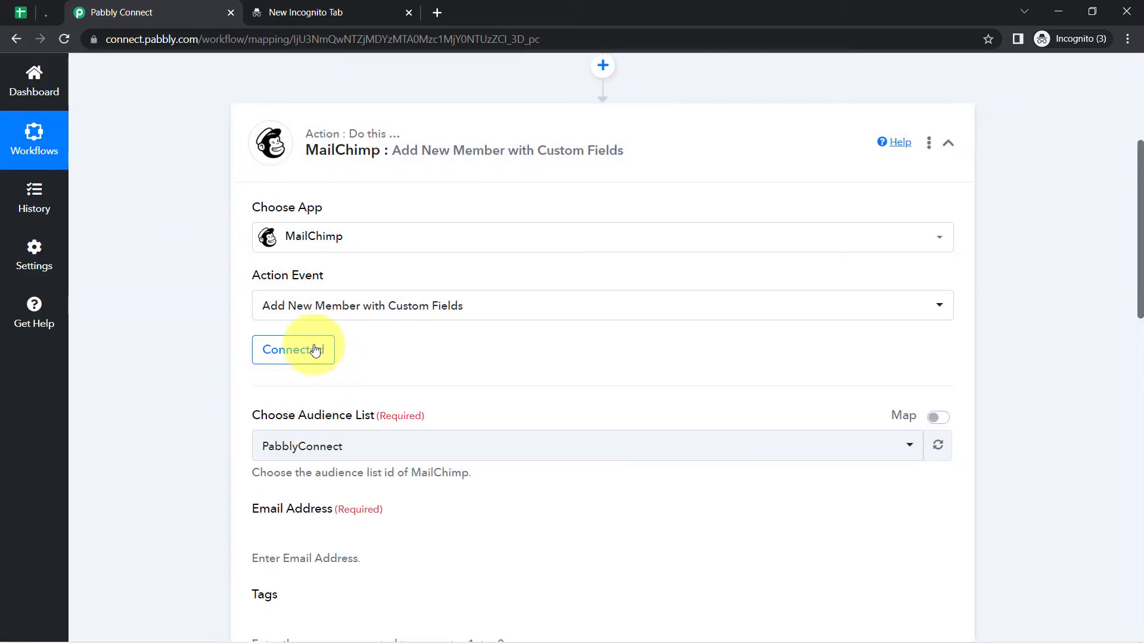
Keep PabblyConnect as the MailChimp audience list.
{"action": "left_click", "coordinate": [316, 350]}
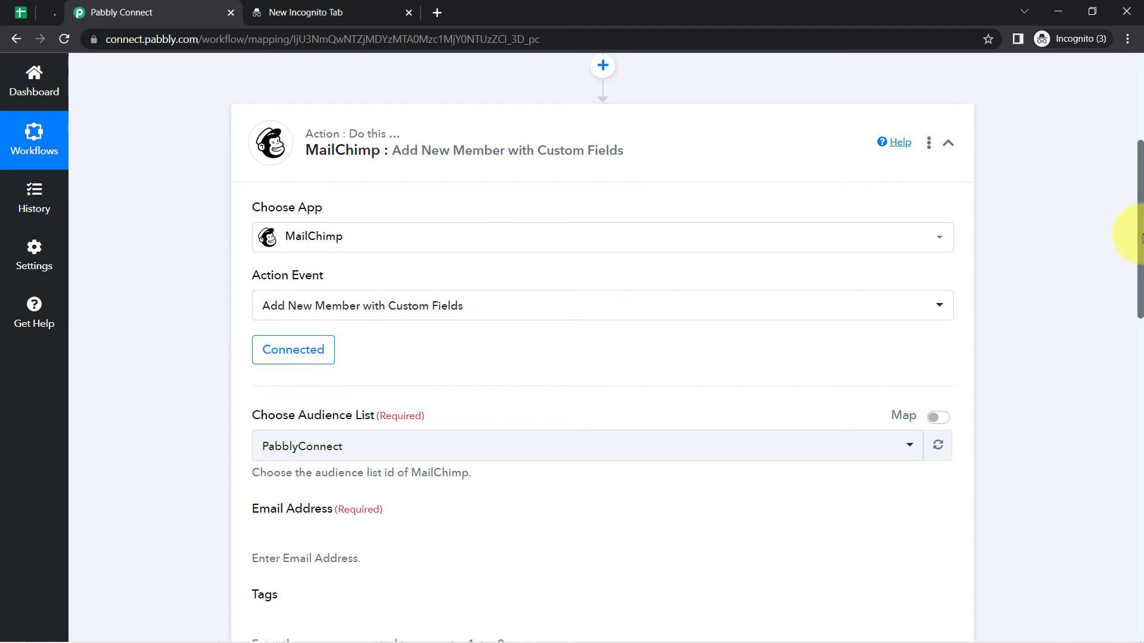
{"action": "scroll", "coordinate": [1140, 238], "scroll_direction": "down", "scroll_amount": 8}
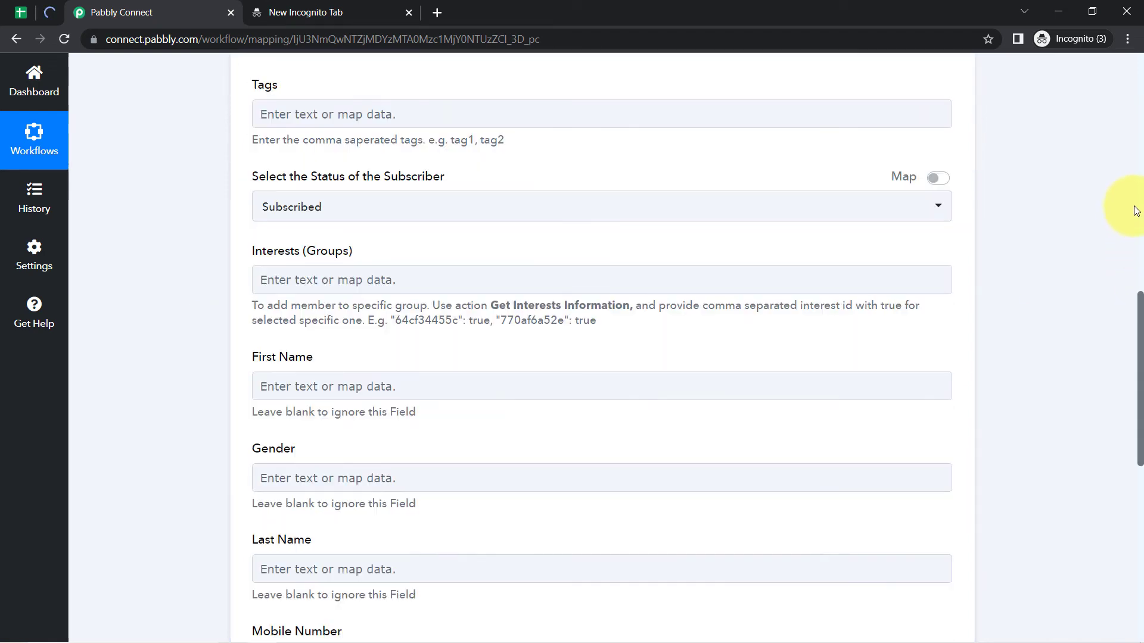
{"action": "scroll", "coordinate": [1140, 298], "scroll_direction": "up", "scroll_amount": 6}
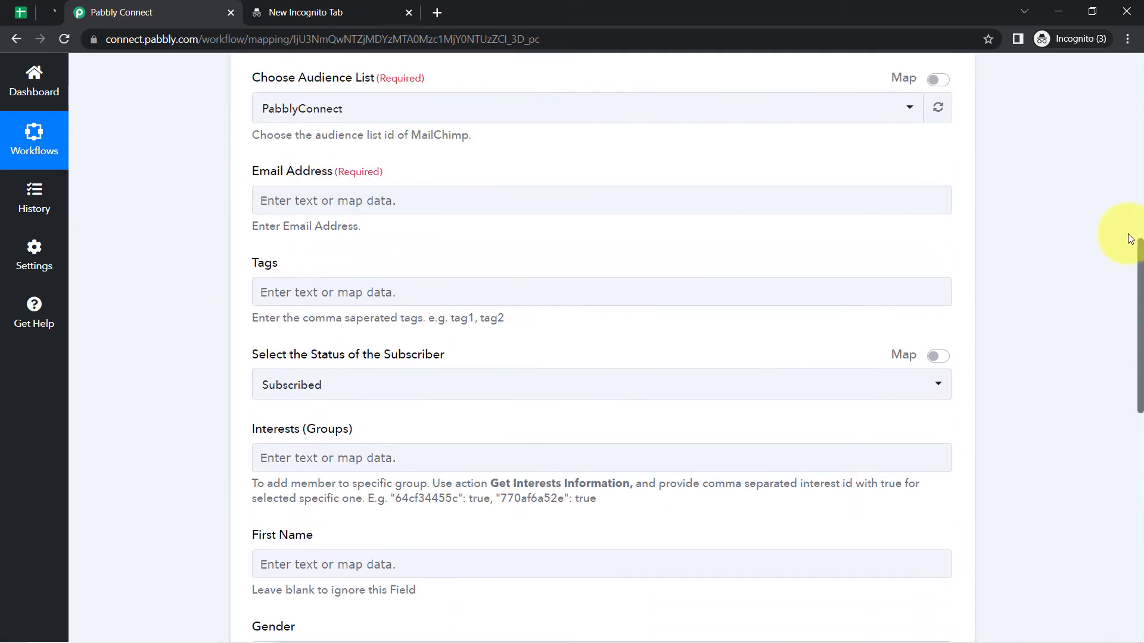
{"action": "scroll", "coordinate": [1120, 215], "scroll_direction": "down", "scroll_amount": 1}
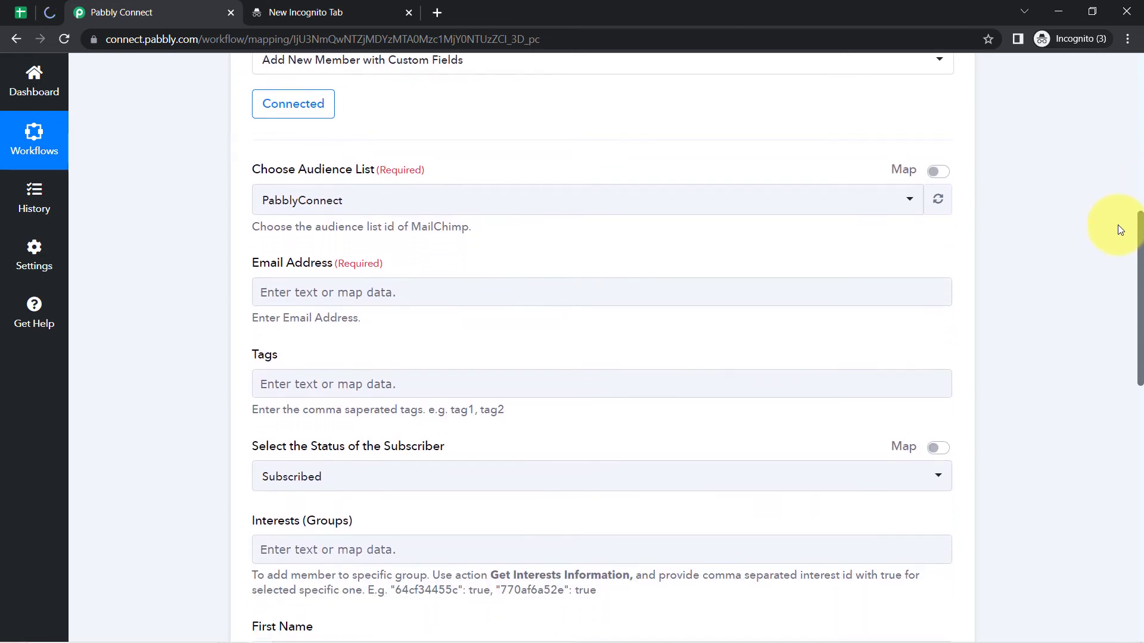
{"action": "left_click_drag", "start_coordinate": [260, 164], "coordinate": [374, 164]}
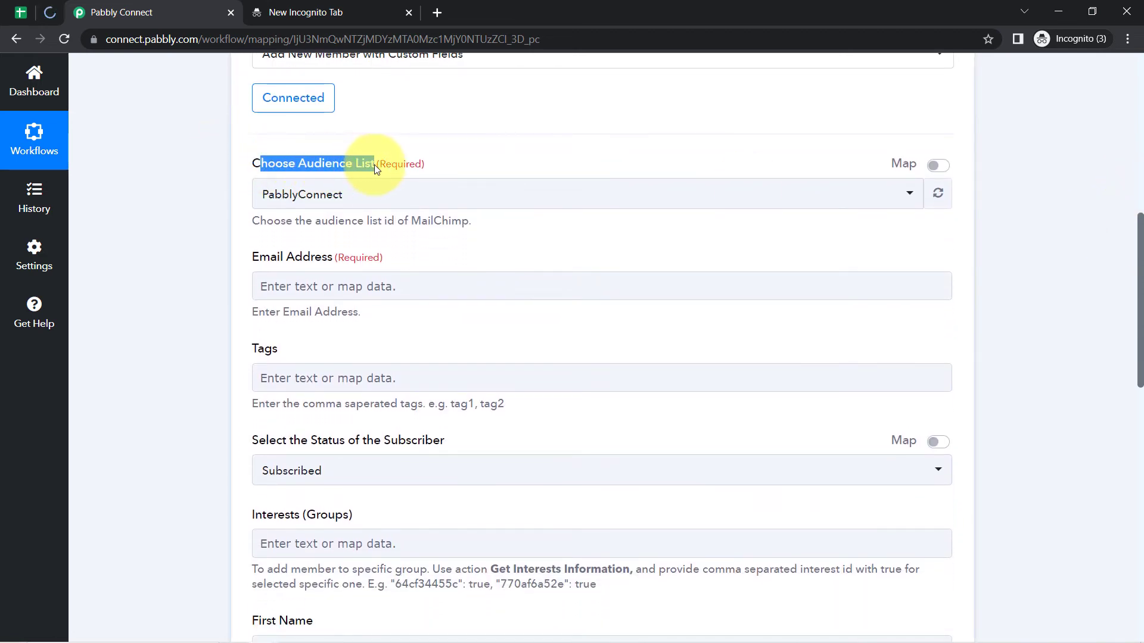
{"action": "left_click", "coordinate": [326, 196]}
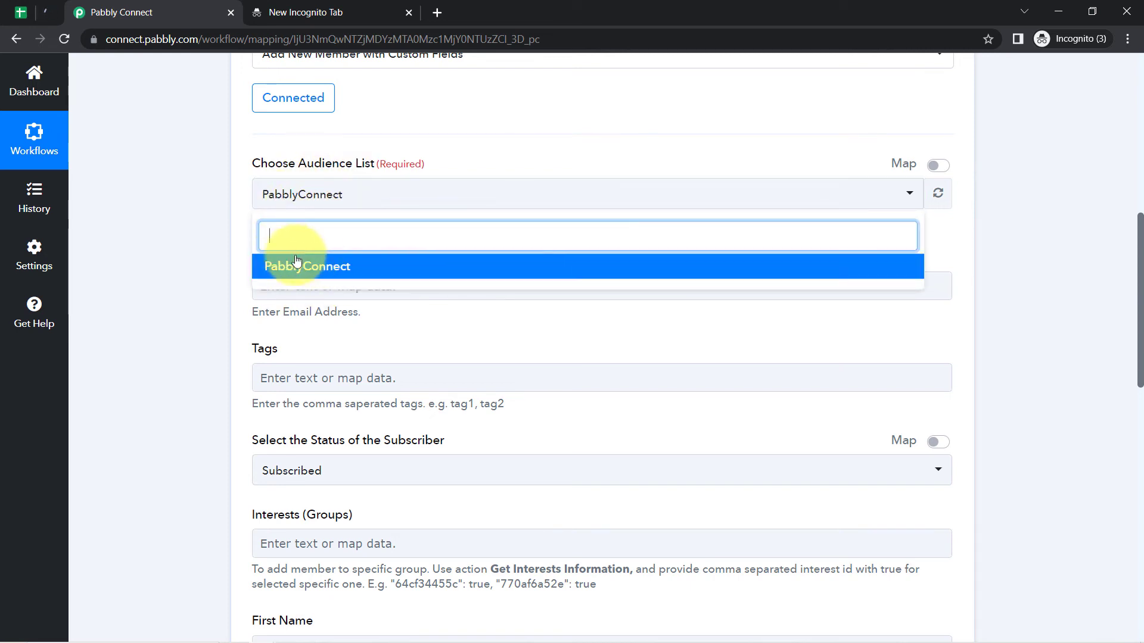
{"action": "left_click", "coordinate": [202, 239]}
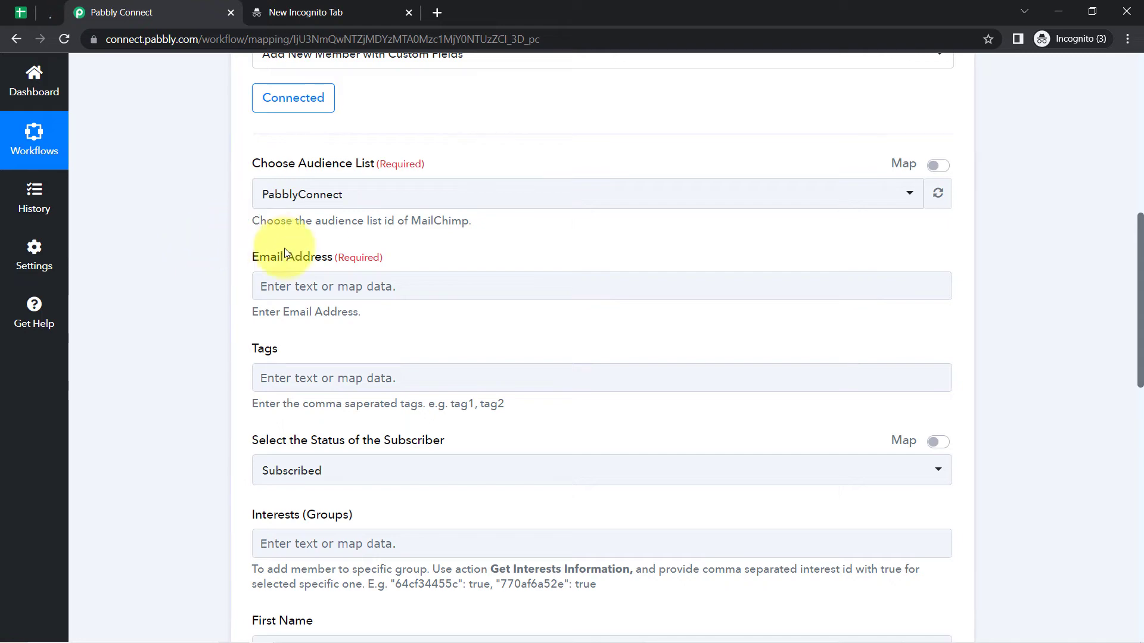
{"action": "left_click_drag", "start_coordinate": [258, 266], "coordinate": [367, 258]}
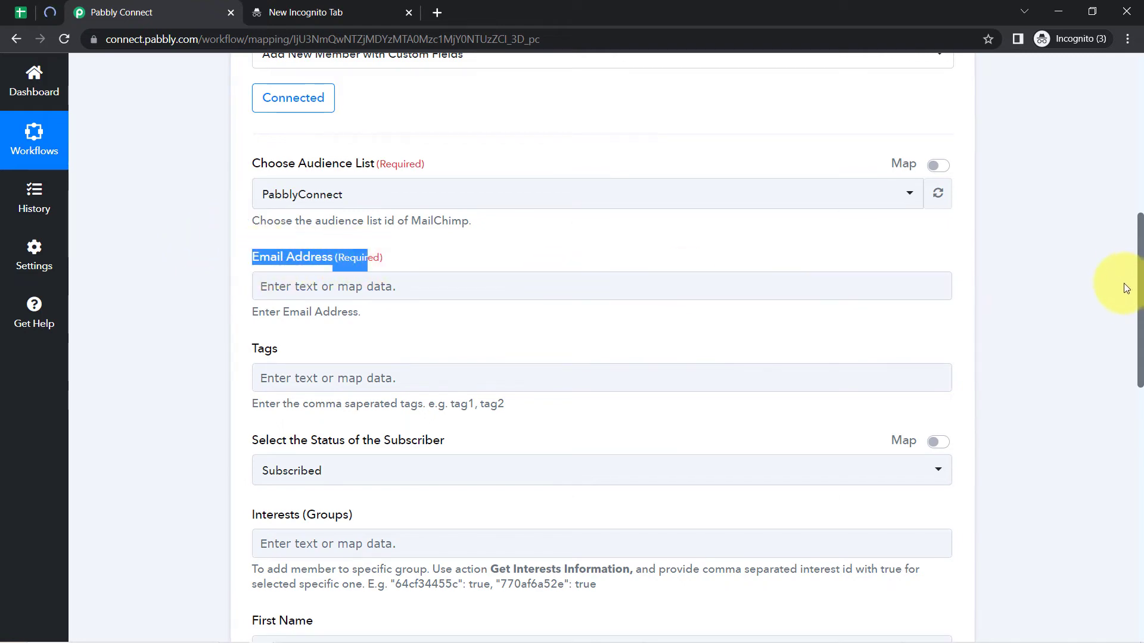
Expand the Google Sheets trigger to review the captured sample row.
{"action": "scroll", "coordinate": [1099, 301], "scroll_direction": "up", "scroll_amount": 1}
{"action": "scroll", "coordinate": [1100, 301], "scroll_direction": "up", "scroll_amount": 6}
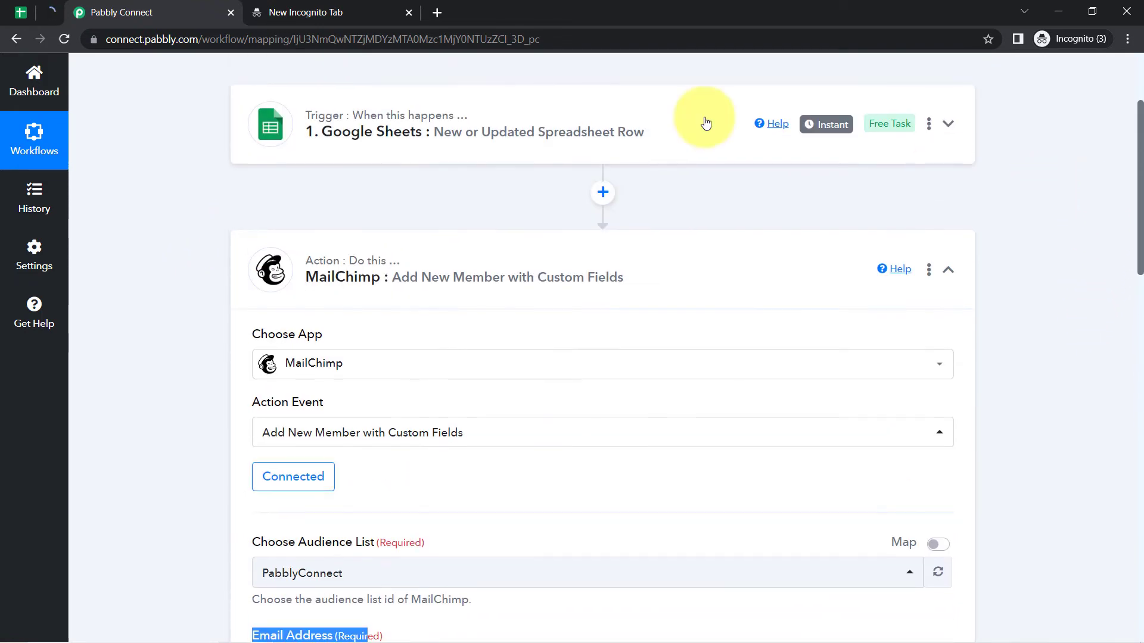
{"action": "left_click", "coordinate": [606, 137]}
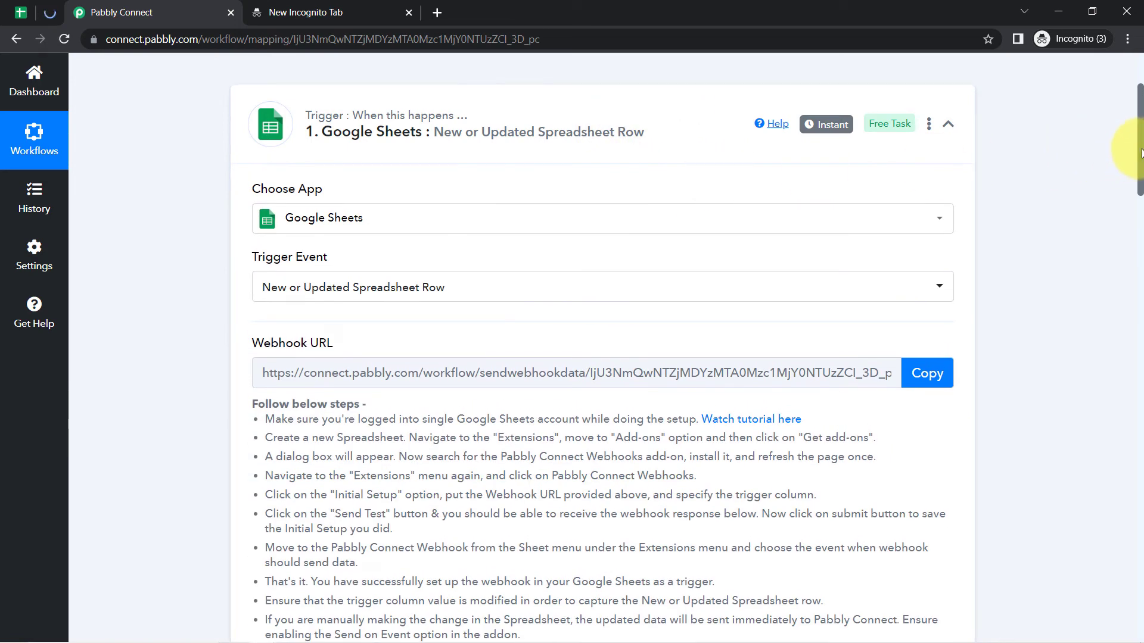
{"action": "left_click_drag", "start_coordinate": [1139, 183], "coordinate": [1140, 302]}
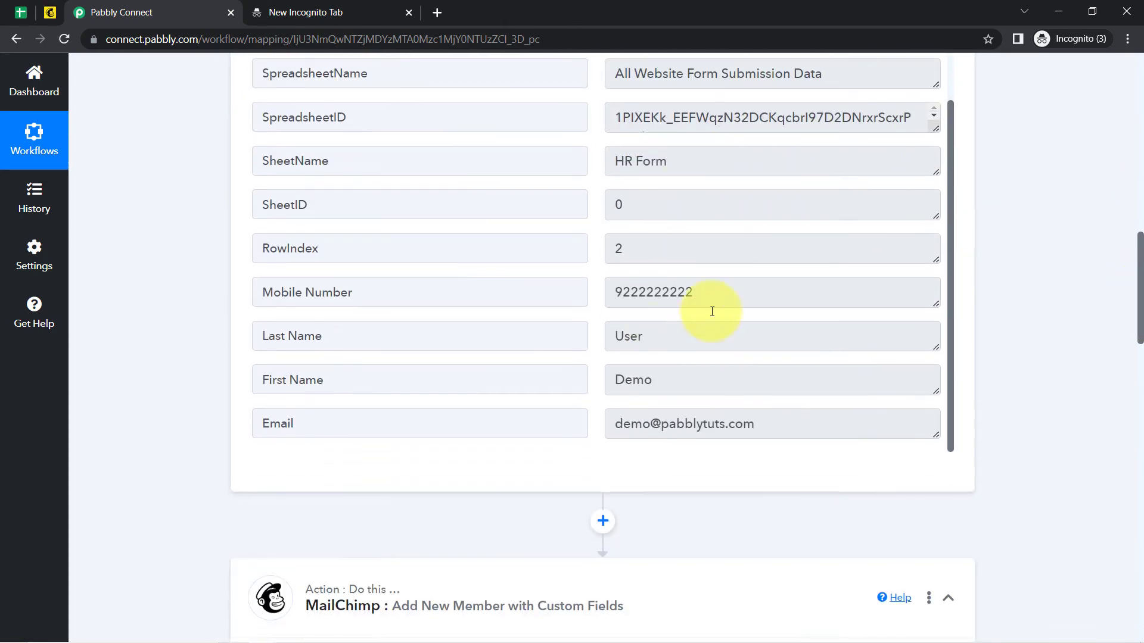
{"action": "left_click_drag", "start_coordinate": [1141, 263], "coordinate": [1121, 400]}
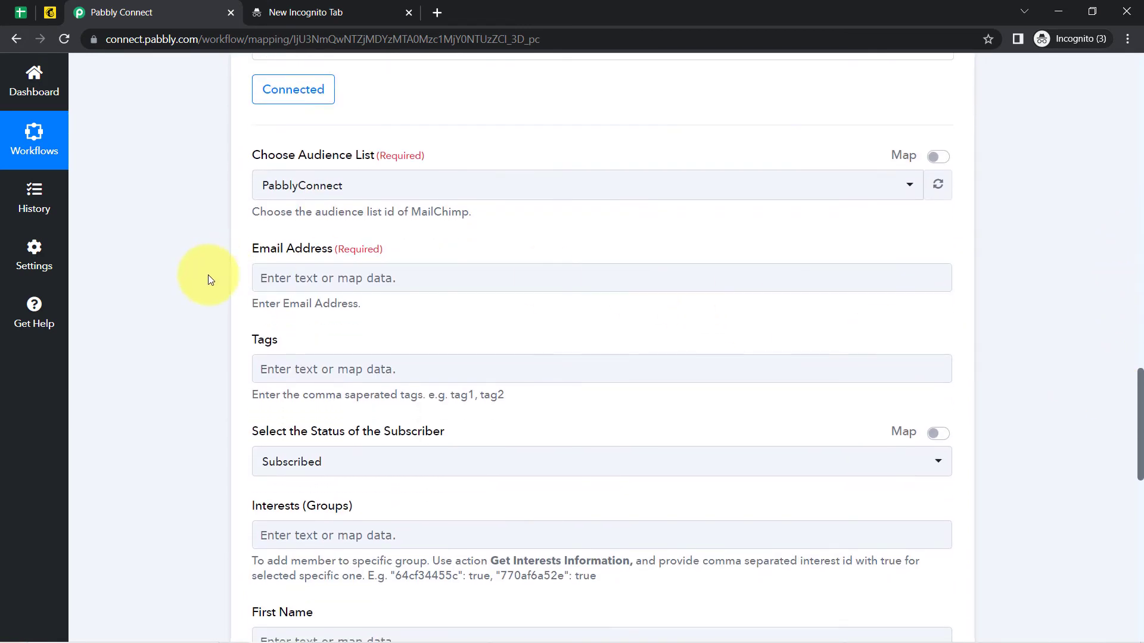
Map the sheet's Email into Email Address and keep the status as Subscribed.
{"action": "left_click", "coordinate": [292, 279]}
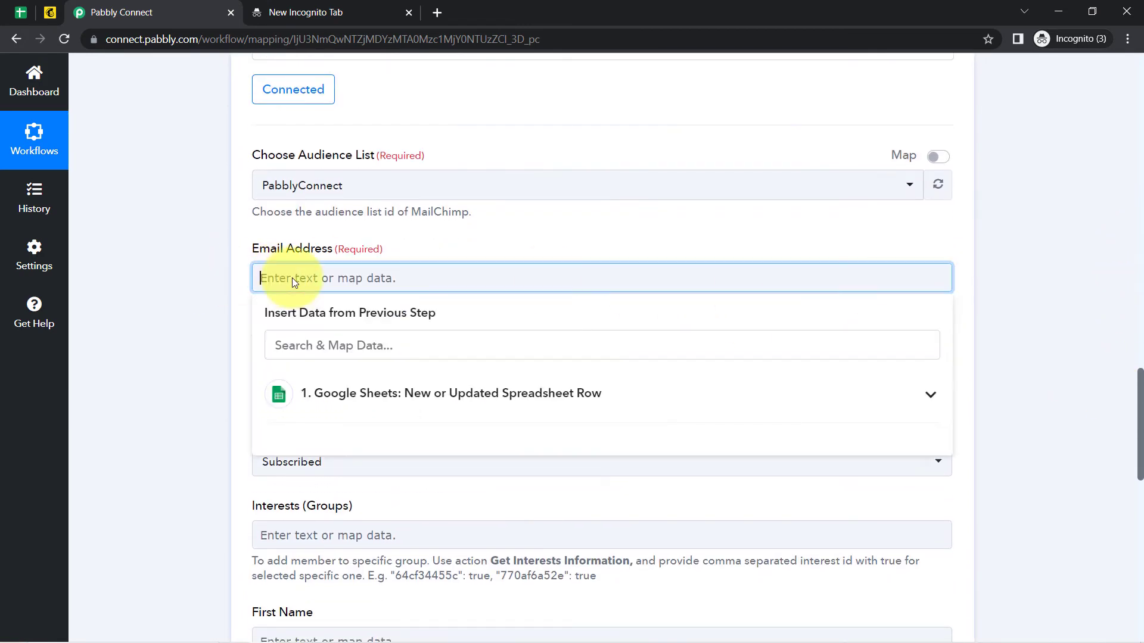
{"action": "left_click", "coordinate": [314, 405]}
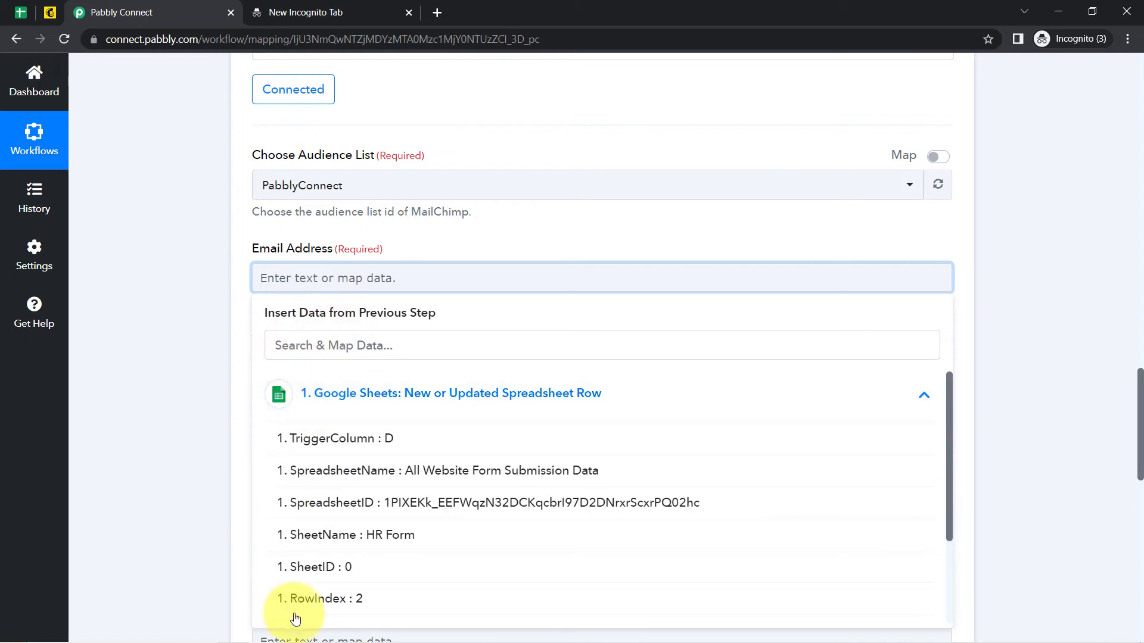
{"action": "left_click", "coordinate": [304, 354]}
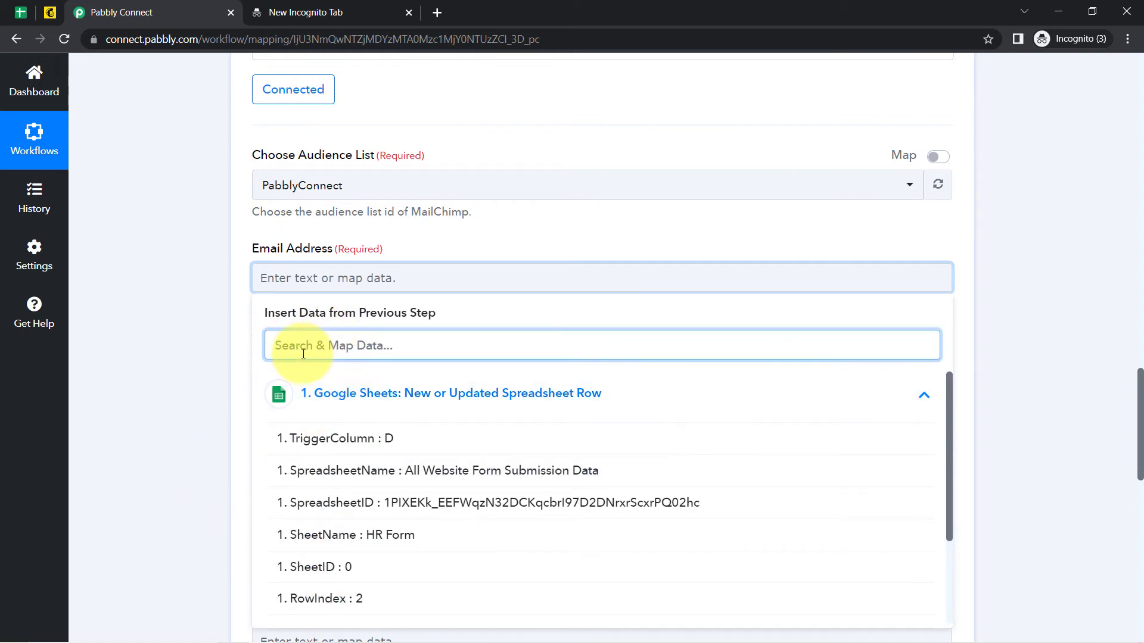
{"action": "type", "text": "@"}
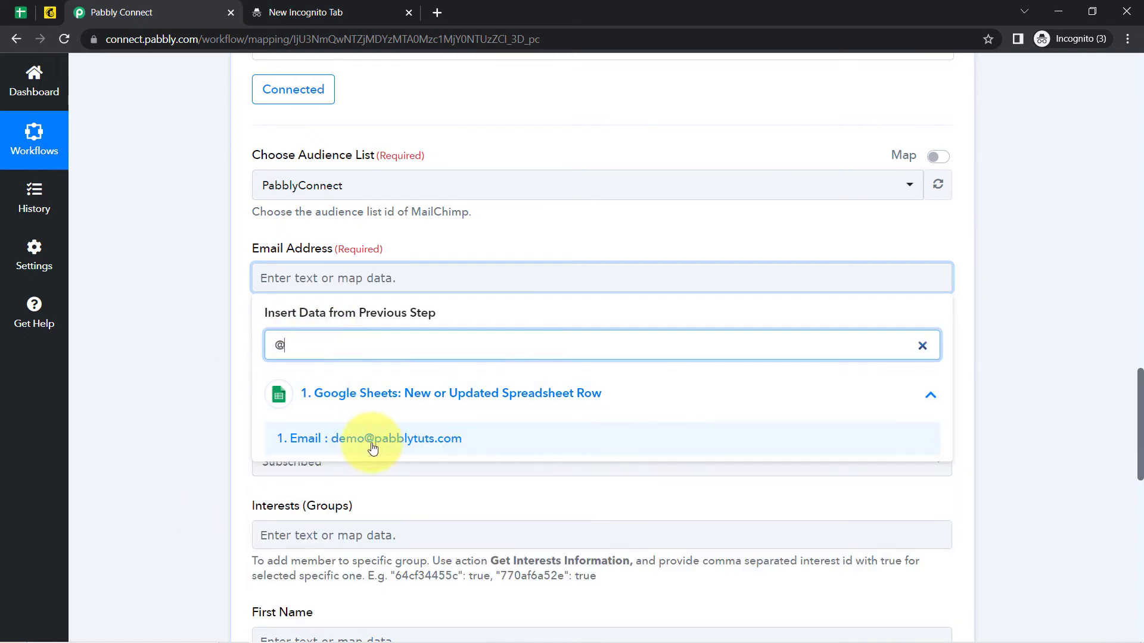
{"action": "left_click", "coordinate": [338, 441]}
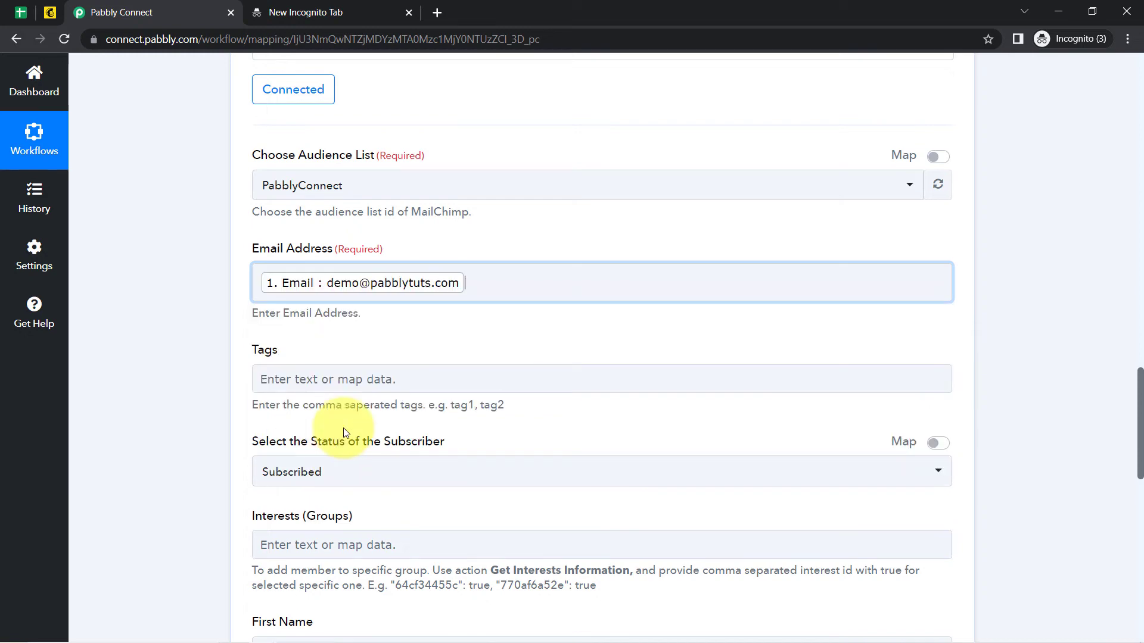
{"action": "left_click", "coordinate": [166, 327]}
{"action": "left_click_drag", "start_coordinate": [1141, 414], "coordinate": [1140, 464]}
{"action": "left_click", "coordinate": [416, 302]}
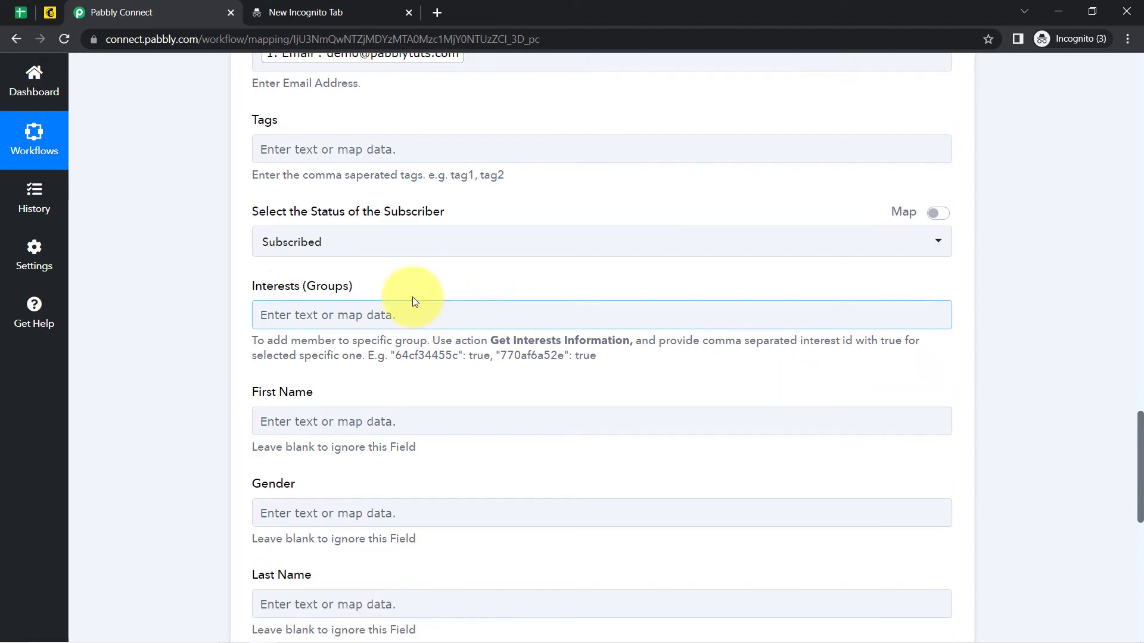
{"action": "left_click", "coordinate": [312, 245]}
{"action": "left_click", "coordinate": [228, 262]}
{"action": "left_click", "coordinate": [285, 312]}
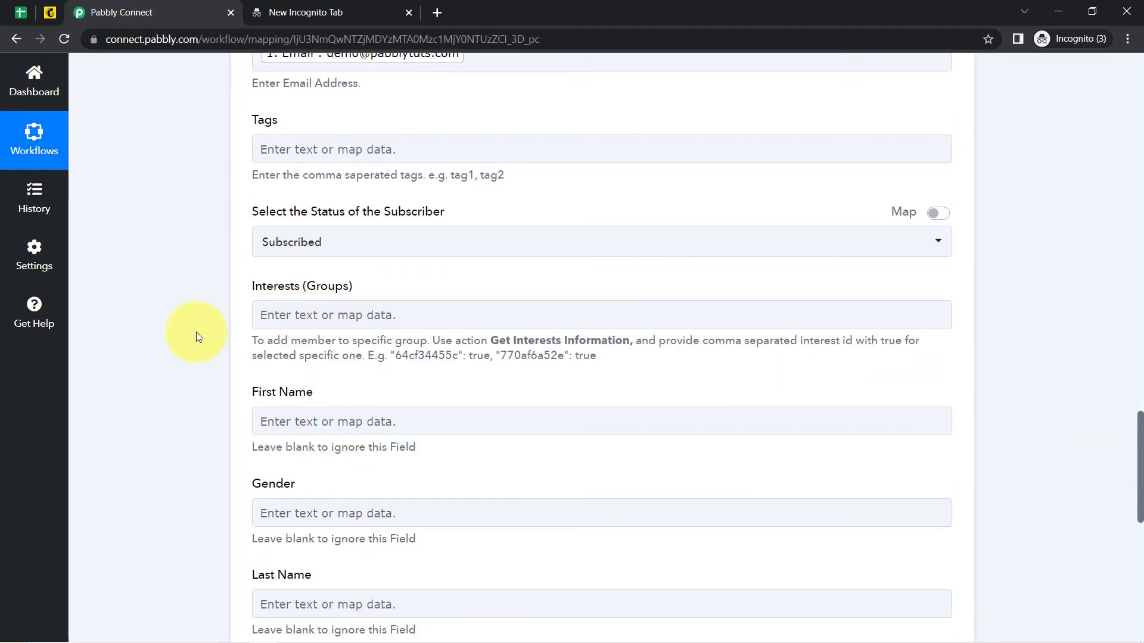
Map the sheet's First Name and Last Name into the matching MailChimp fields.
{"action": "left_click", "coordinate": [519, 428]}
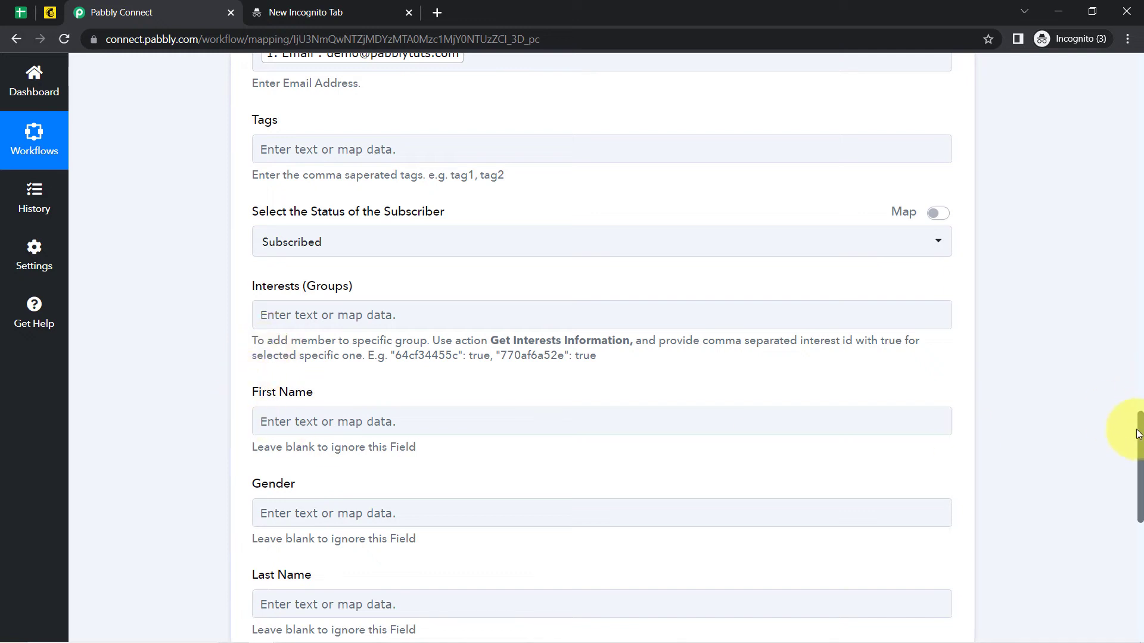
{"action": "left_click_drag", "start_coordinate": [1140, 438], "coordinate": [1140, 474]}
{"action": "left_click", "coordinate": [378, 222]}
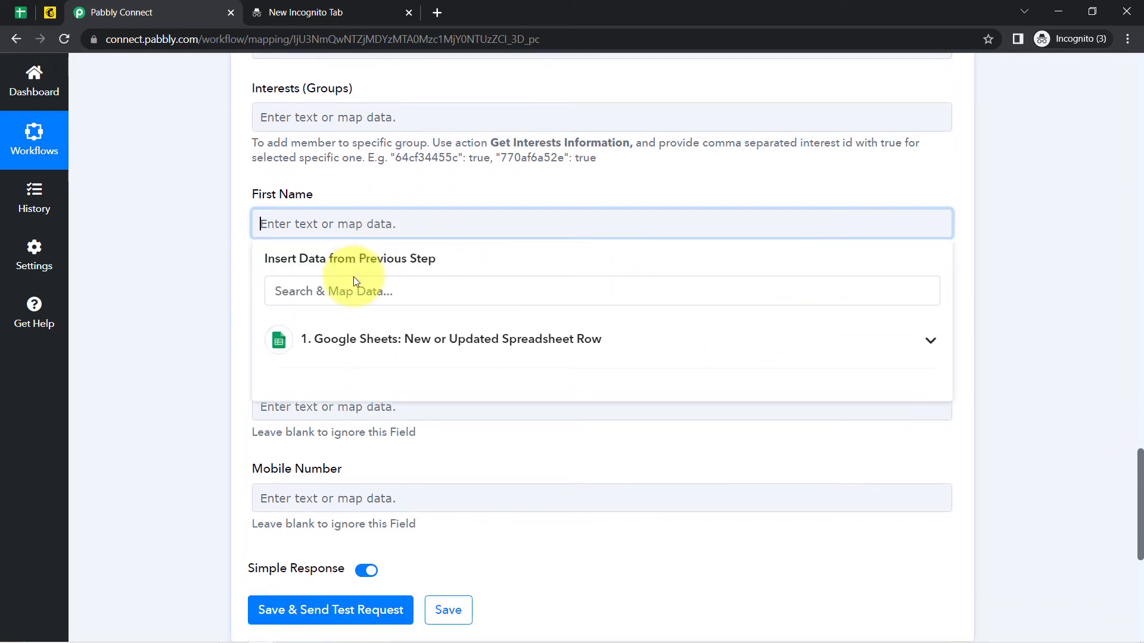
{"action": "left_click", "coordinate": [343, 291]}
{"action": "type", "text": "fir"}
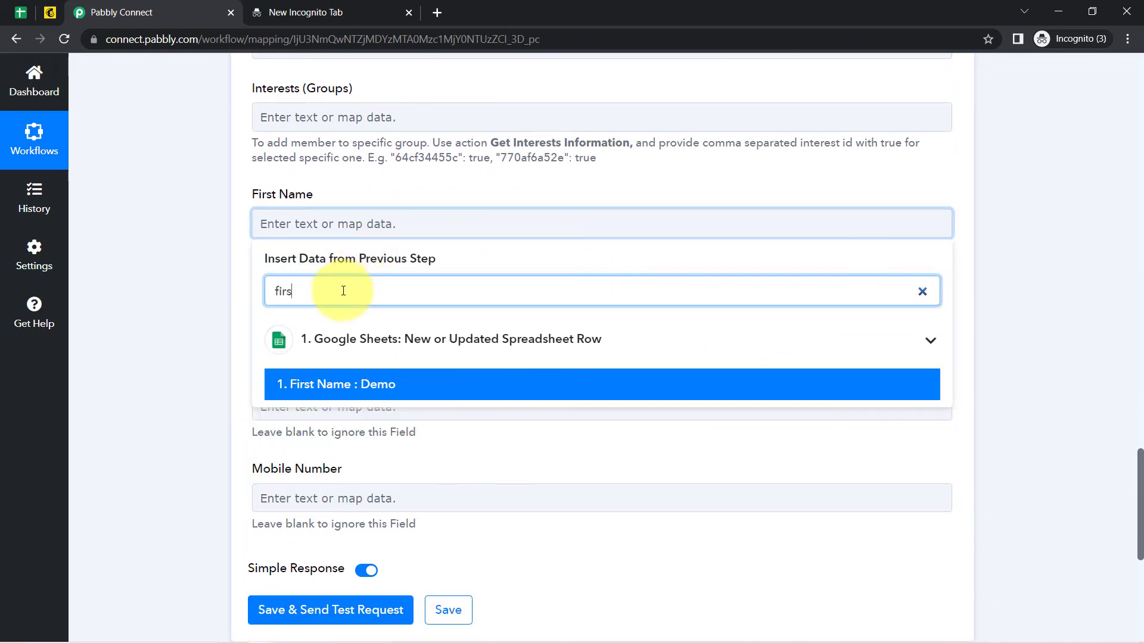
{"action": "type", "text": "s"}
{"action": "left_click", "coordinate": [340, 385]}
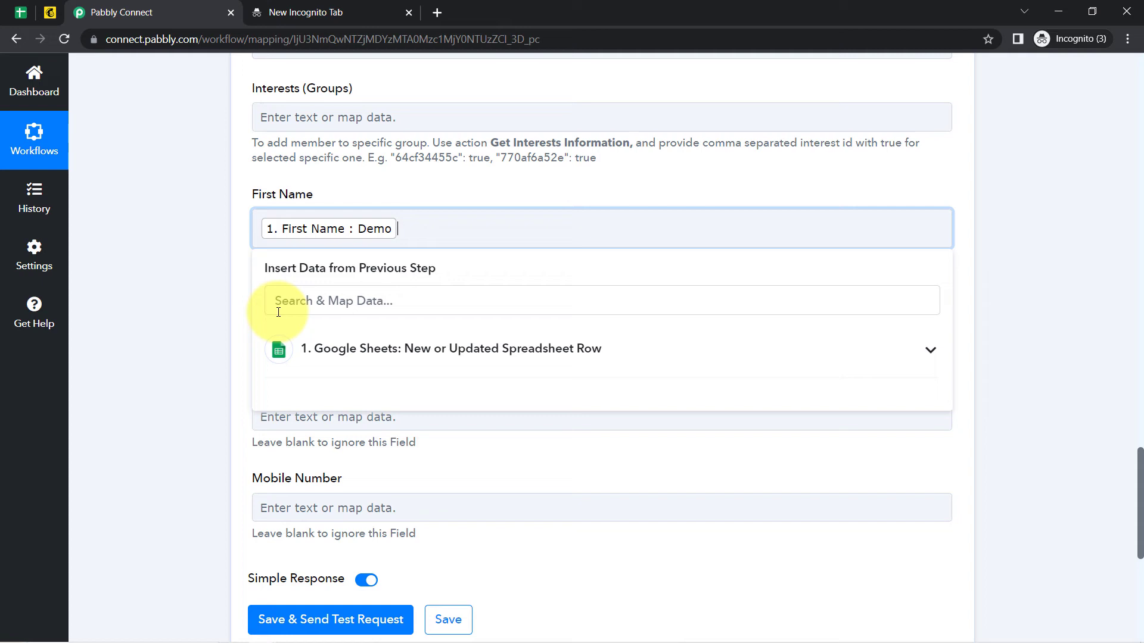
{"action": "left_click", "coordinate": [171, 448]}
{"action": "left_click", "coordinate": [285, 411]}
{"action": "left_click", "coordinate": [306, 484]}
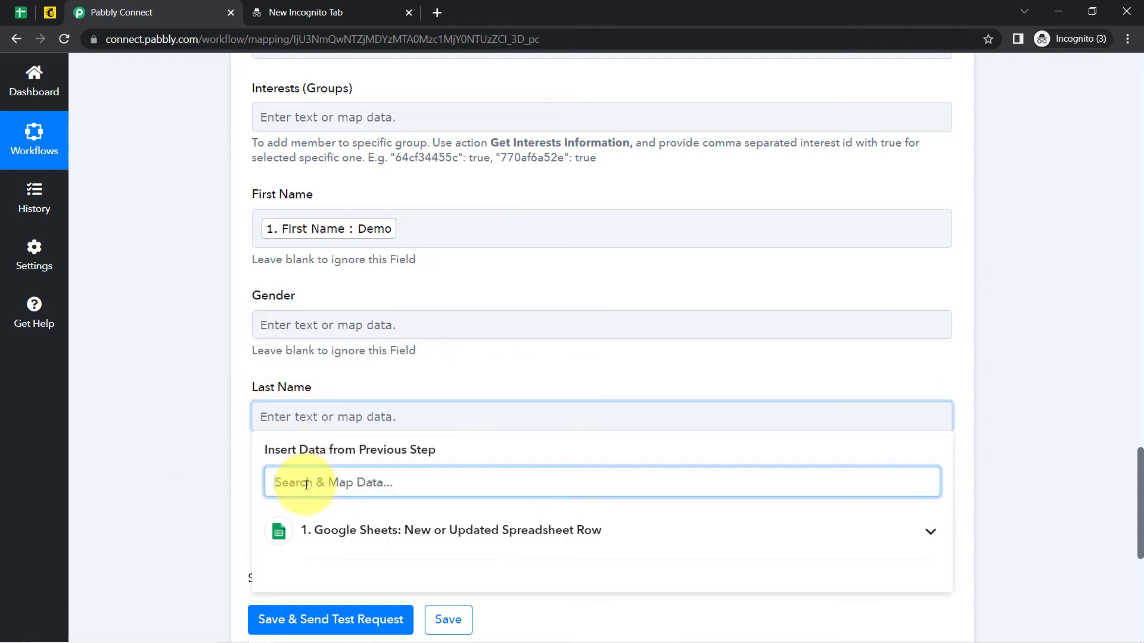
{"action": "type", "text": "use"}
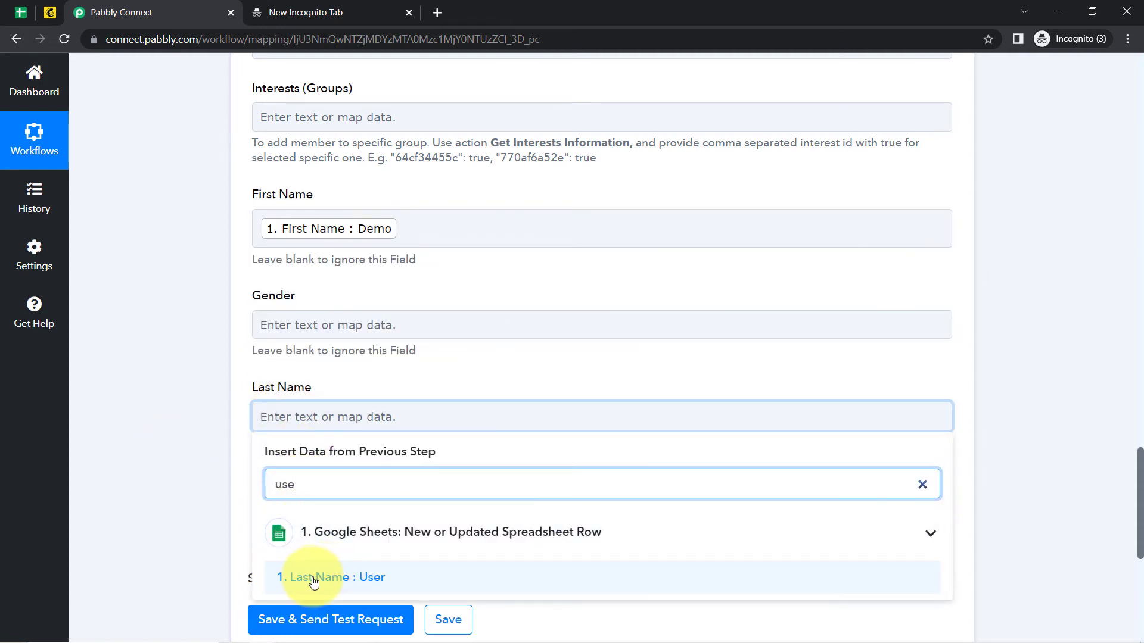
{"action": "left_click", "coordinate": [316, 579]}
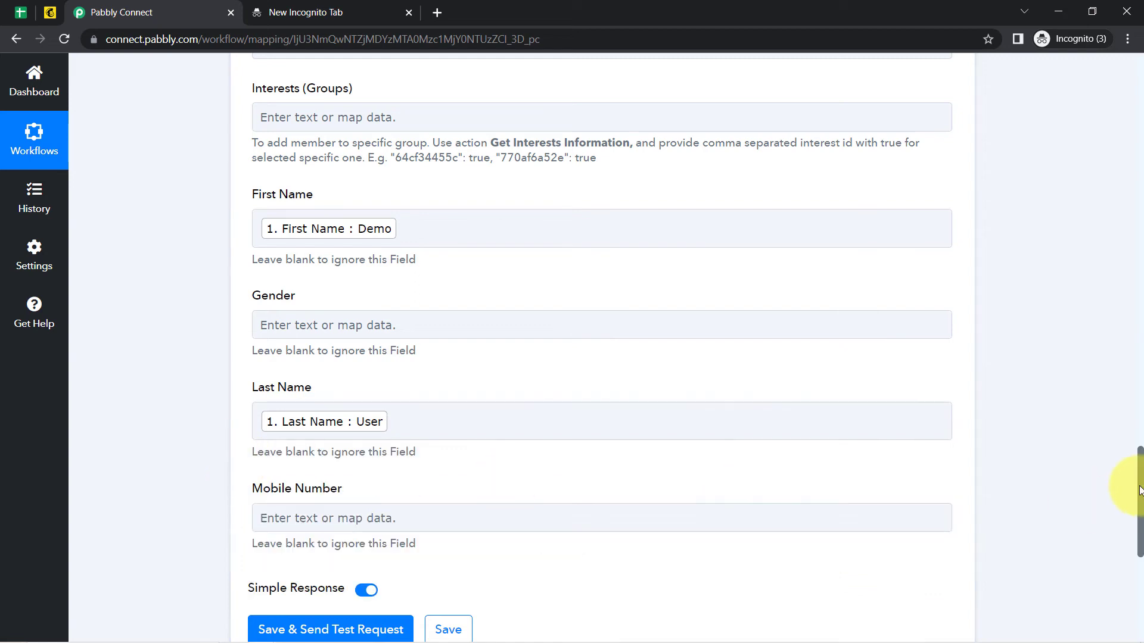
Map the sheet's Mobile Number into MailChimp's Mobile Number field.
{"action": "scroll", "coordinate": [1139, 491], "scroll_direction": "down", "scroll_amount": 3}
{"action": "left_click", "coordinate": [285, 379]}
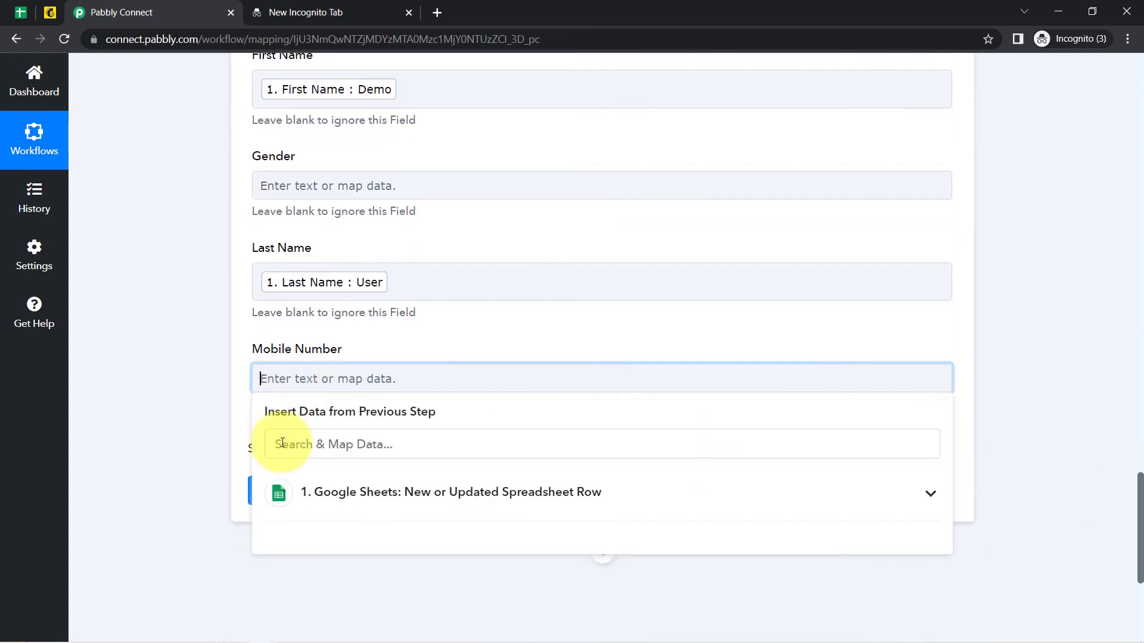
{"action": "left_click", "coordinate": [282, 444]}
{"action": "type", "text": "9"}
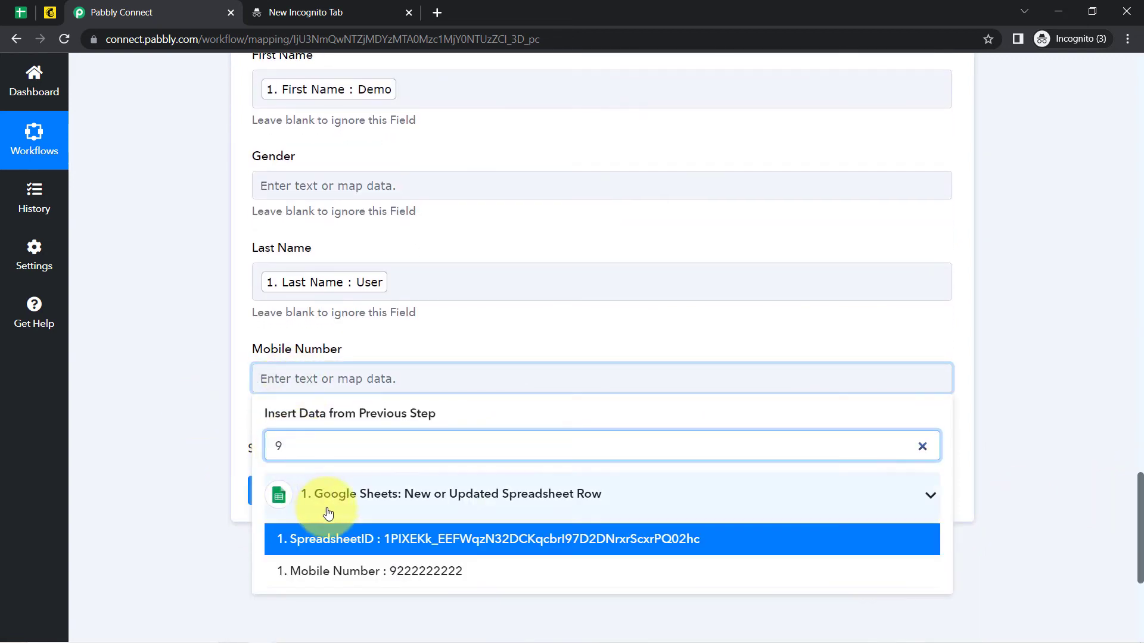
{"action": "left_click", "coordinate": [339, 572]}
{"action": "left_click", "coordinate": [209, 377]}
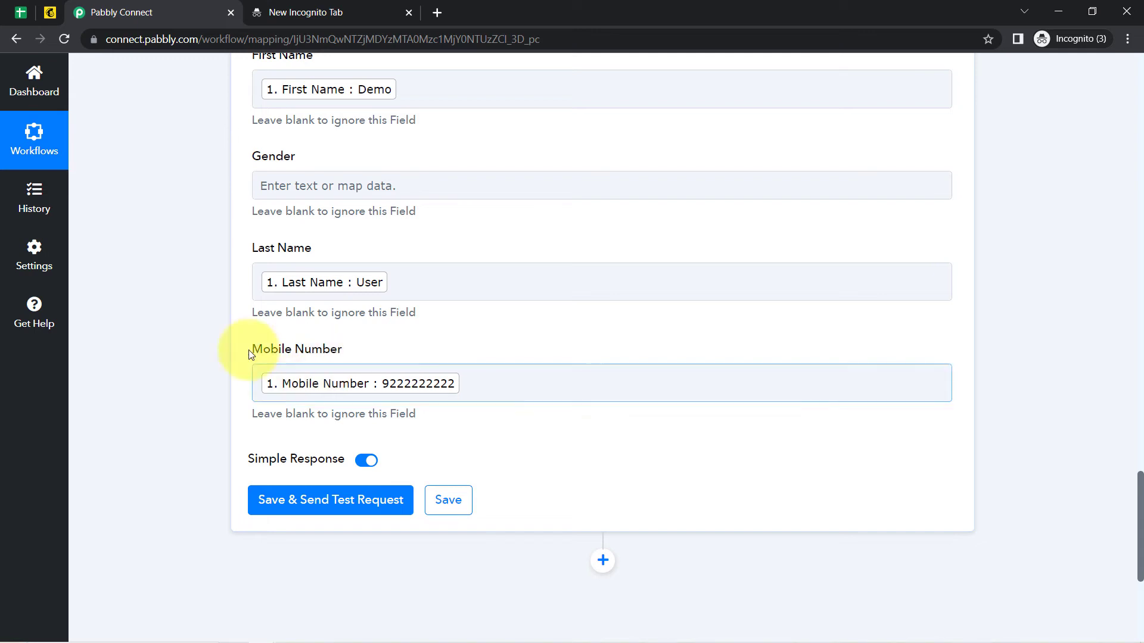
{"action": "left_click", "coordinate": [18, 14]}
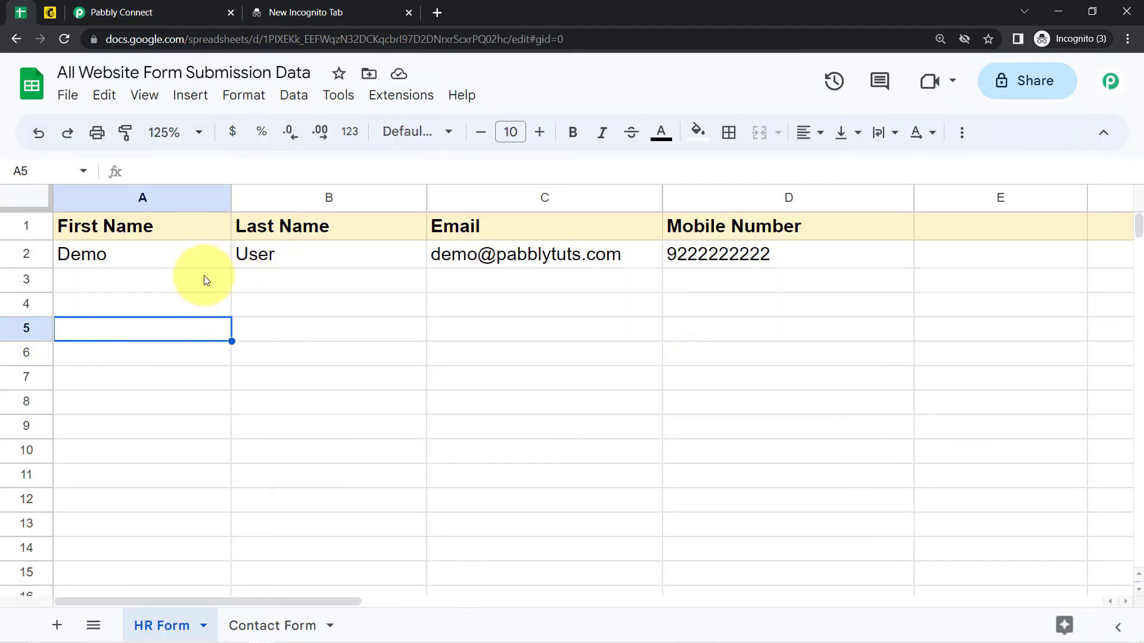
Save the MailChimp step and send a test request, getting a Demo User member response.
{"action": "left_click_drag", "start_coordinate": [205, 280], "coordinate": [745, 389]}
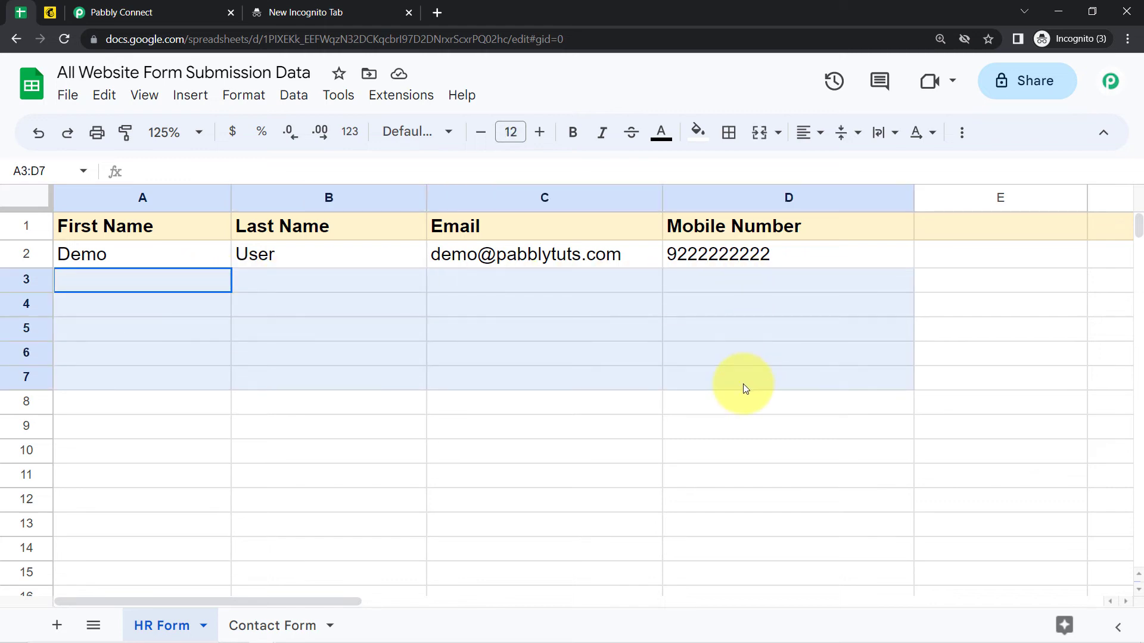
{"action": "left_click", "coordinate": [95, 12]}
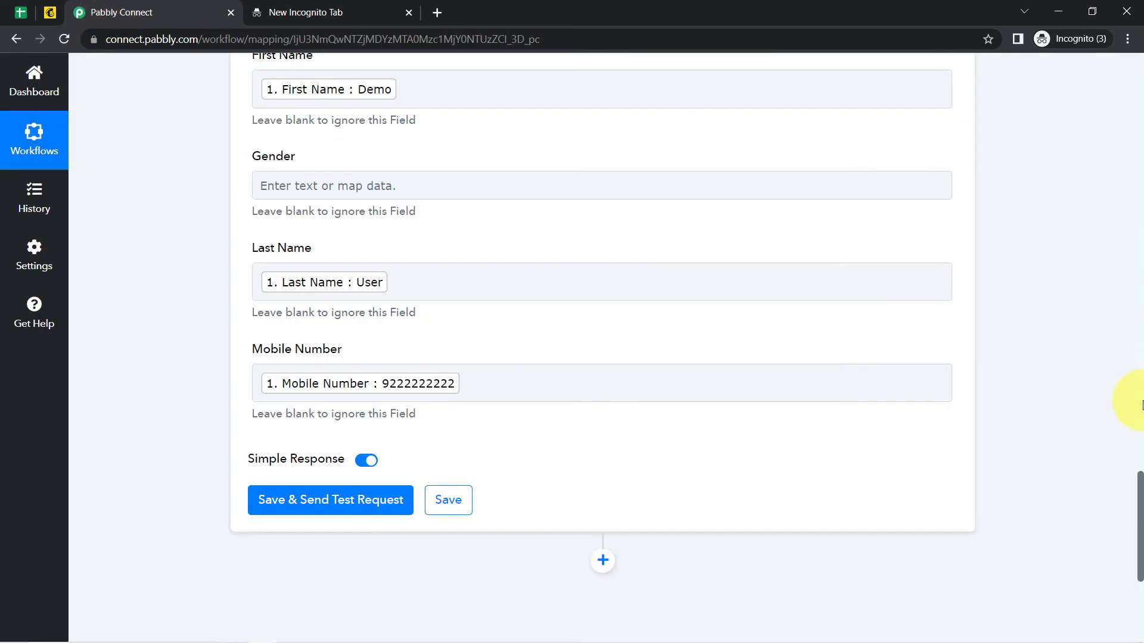
{"action": "left_click_drag", "start_coordinate": [1141, 476], "coordinate": [1092, 467]}
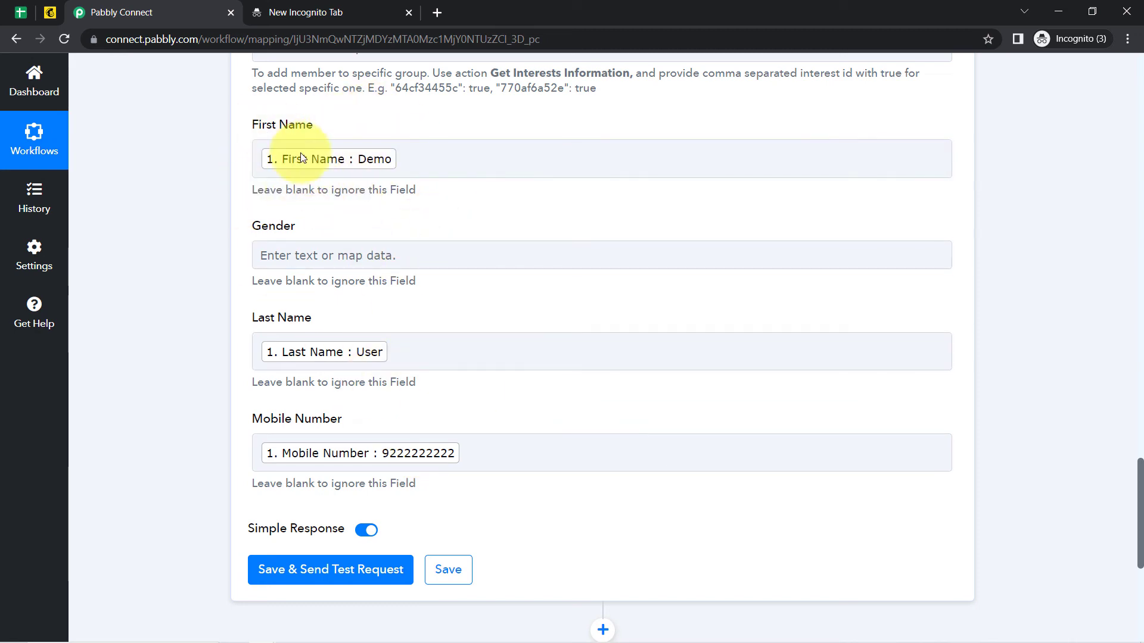
{"action": "left_click", "coordinate": [295, 451]}
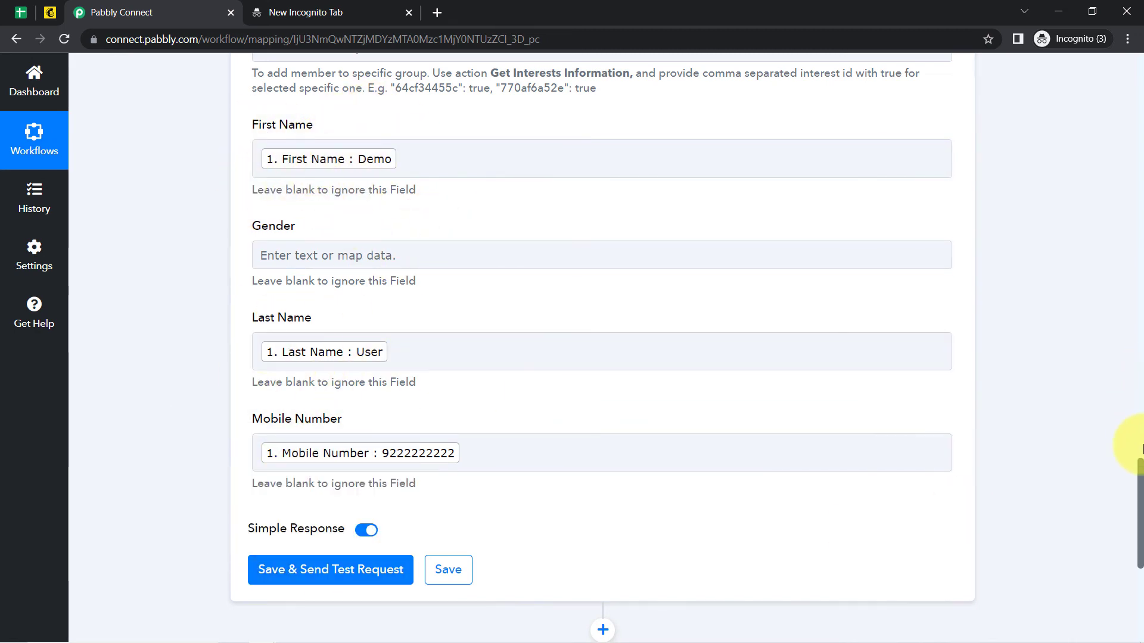
{"action": "left_click_drag", "start_coordinate": [1140, 478], "coordinate": [1140, 522]}
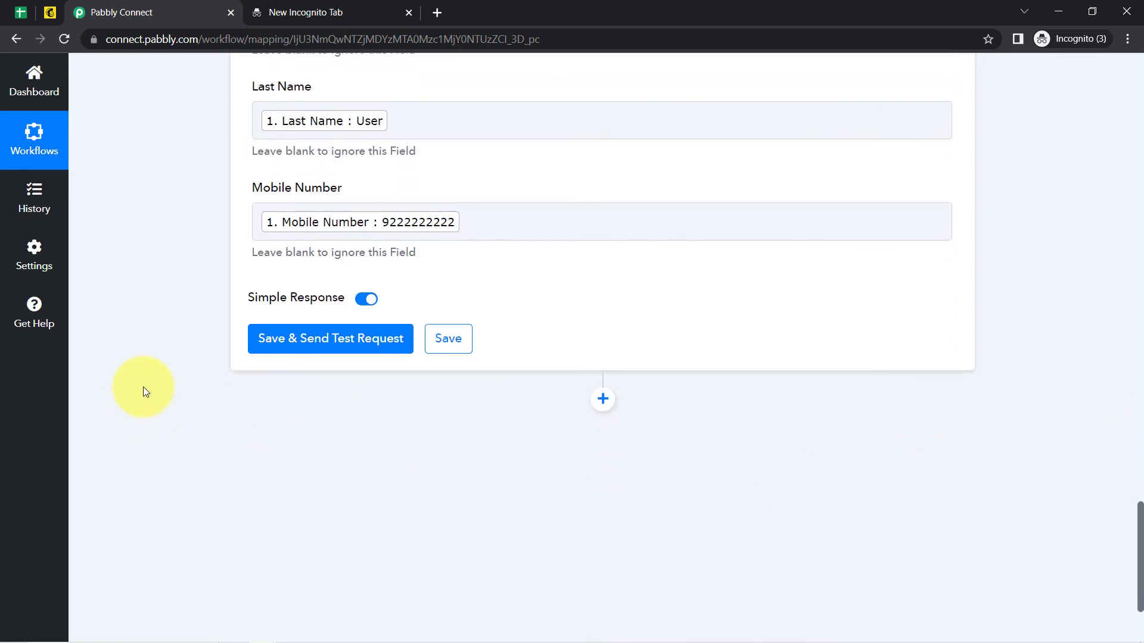
{"action": "left_click", "coordinate": [289, 352]}
{"action": "left_click", "coordinate": [21, 13]}
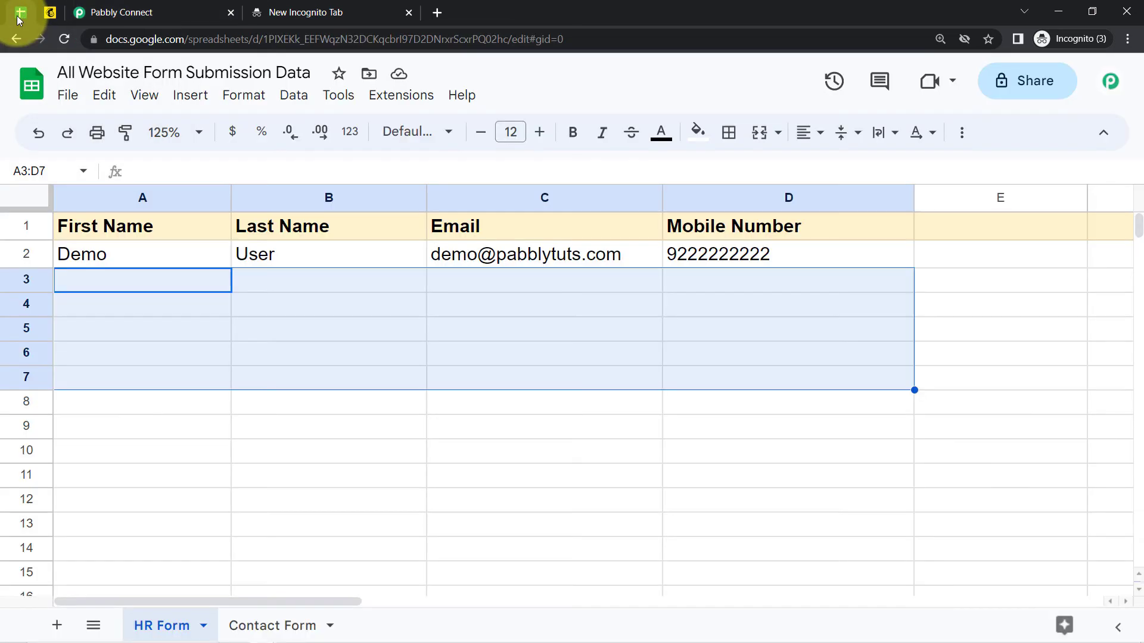
{"action": "left_click", "coordinate": [152, 13]}
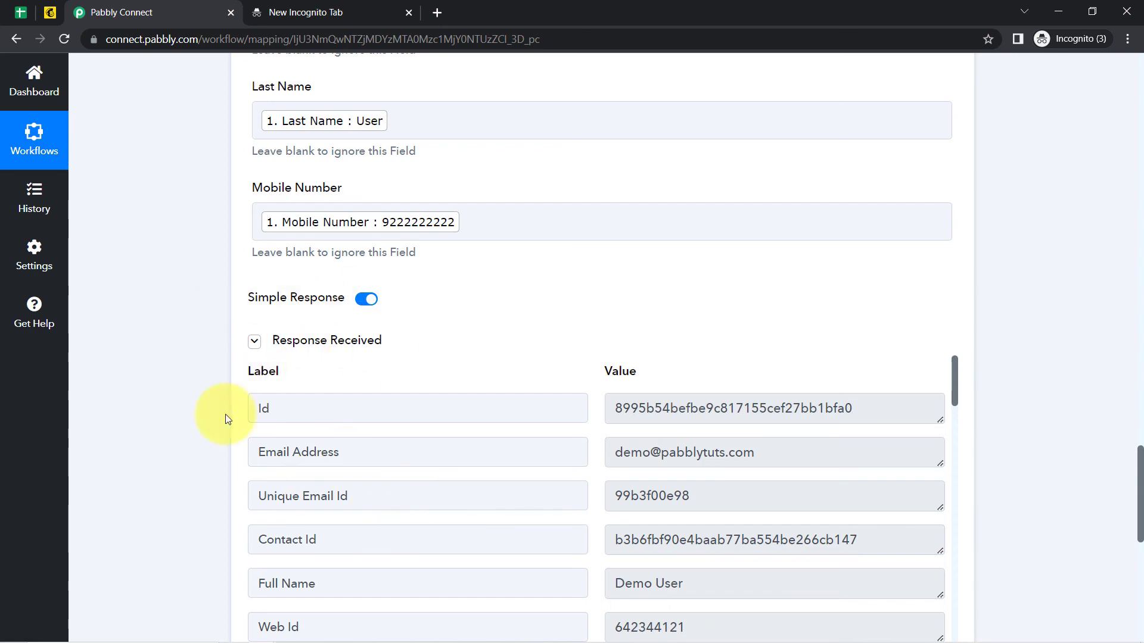
Check Mailchimp's All contacts list for the Demo User subscriber, then return to Pabbly Connect.
{"action": "left_click", "coordinate": [53, 12]}
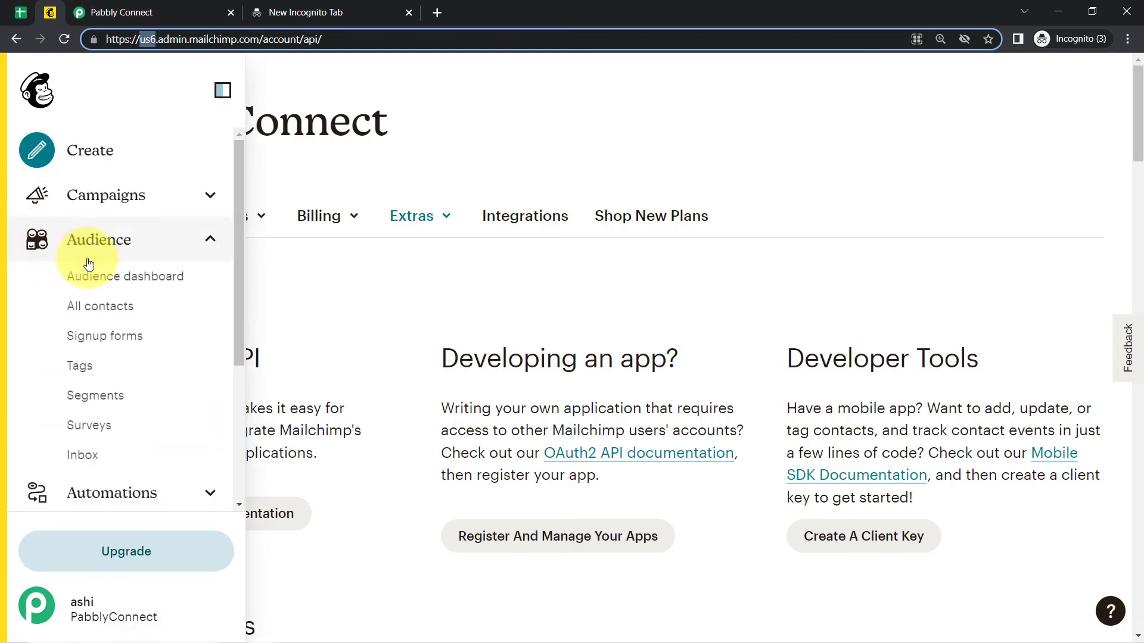
{"action": "left_click", "coordinate": [88, 308]}
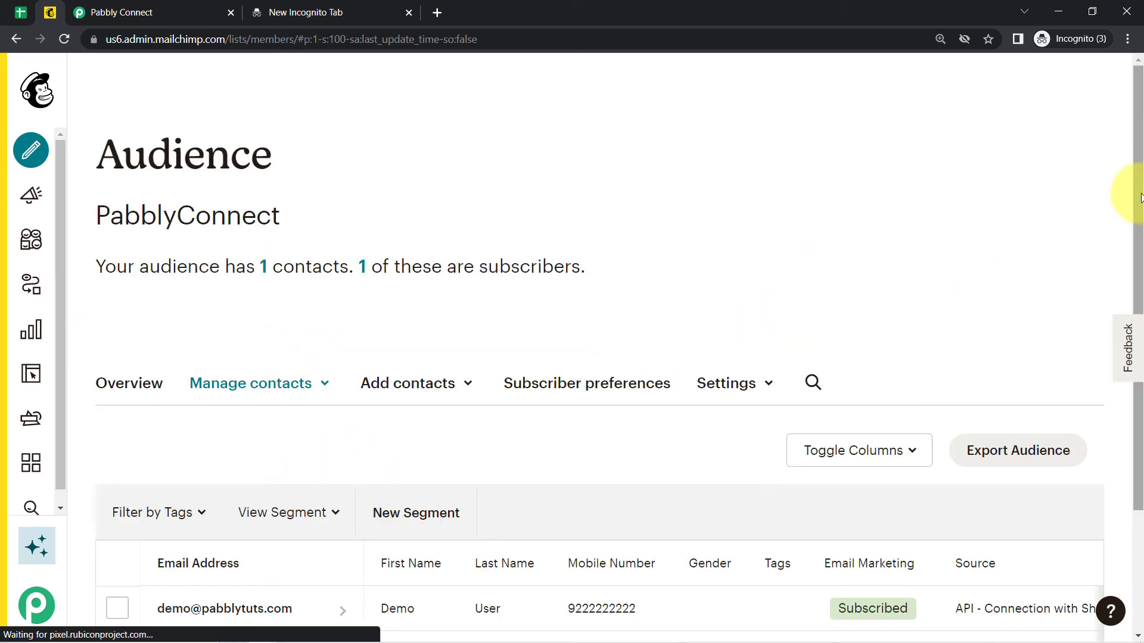
{"action": "scroll", "coordinate": [1095, 536], "scroll_direction": "down", "scroll_amount": 3}
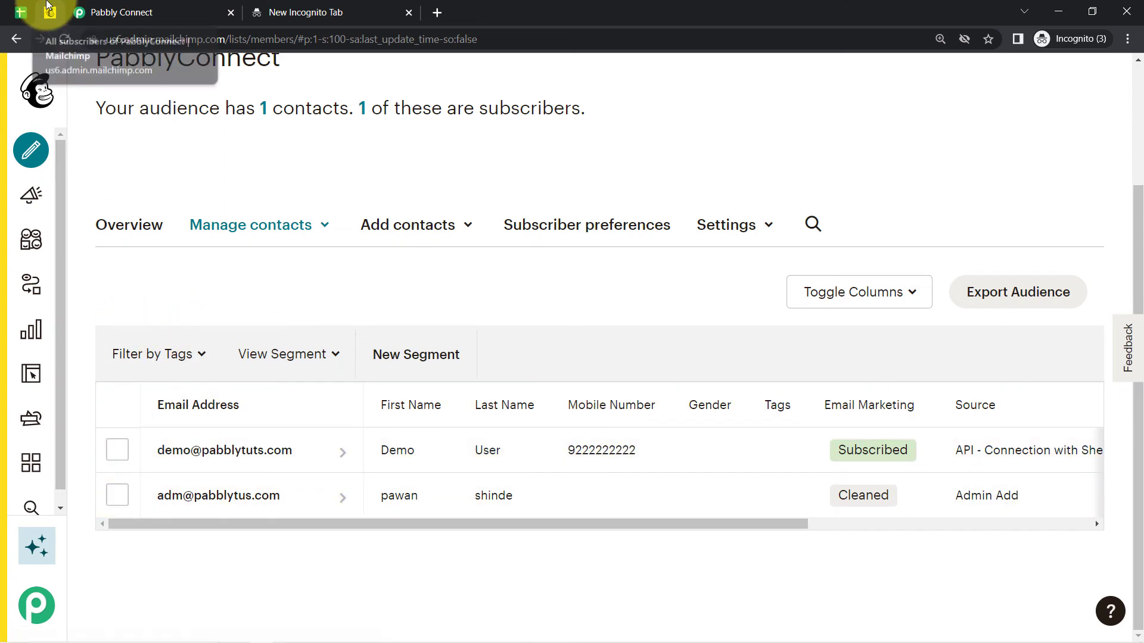
{"action": "left_click", "coordinate": [117, 7]}
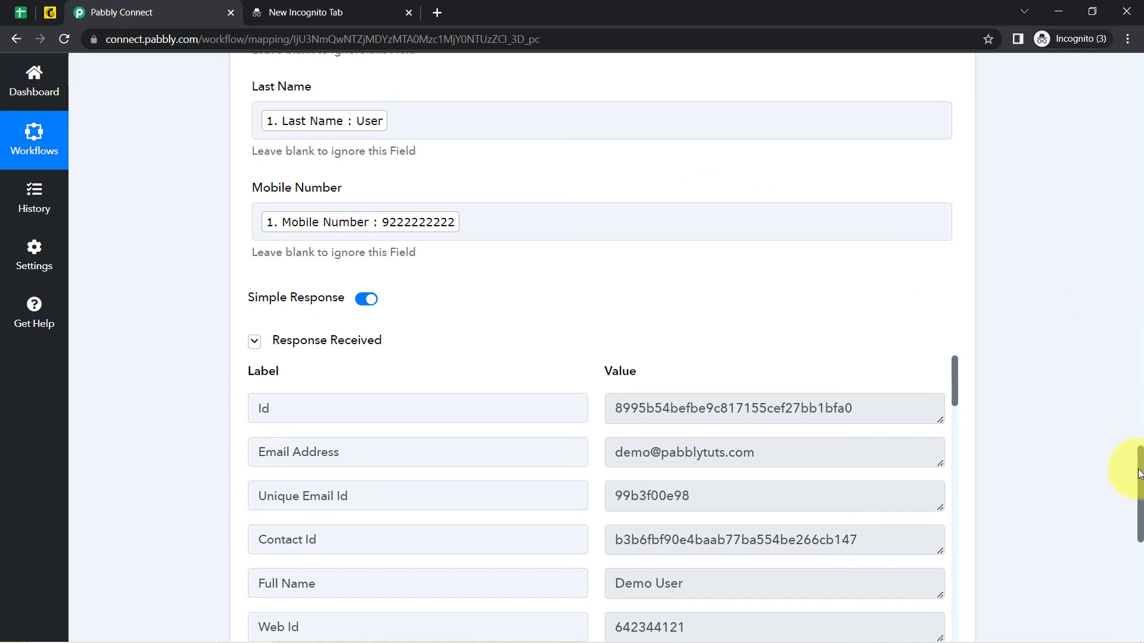
{"action": "left_click_drag", "start_coordinate": [1140, 462], "coordinate": [1067, 67]}
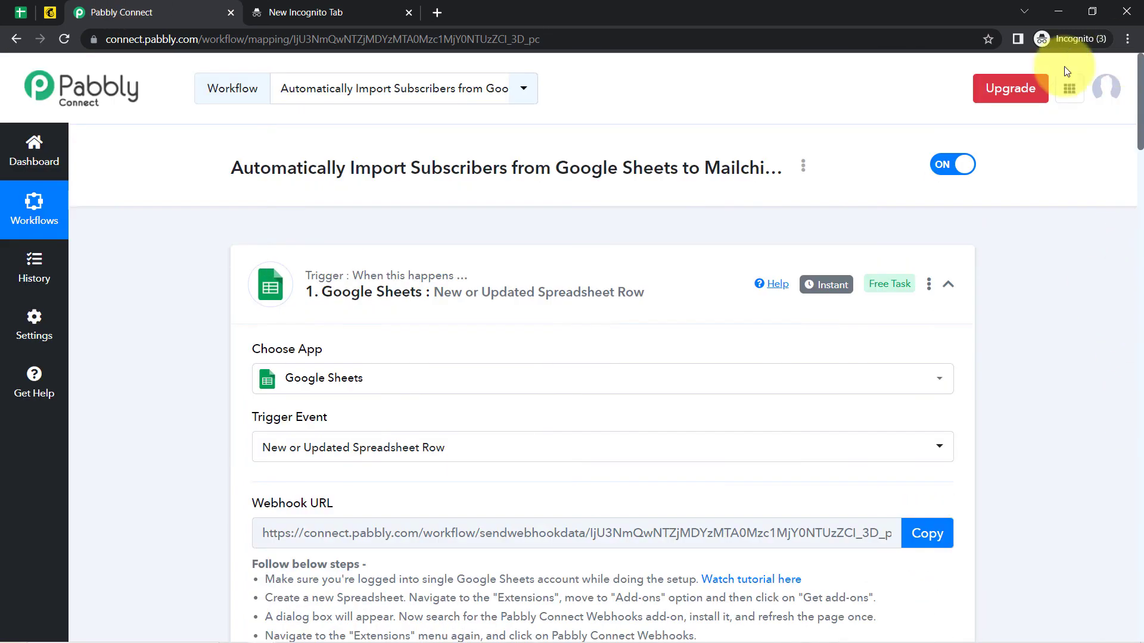
Collapse both workflow steps and select cell A3 in the Google Sheets HR Form sheet.
{"action": "left_click", "coordinate": [398, 279]}
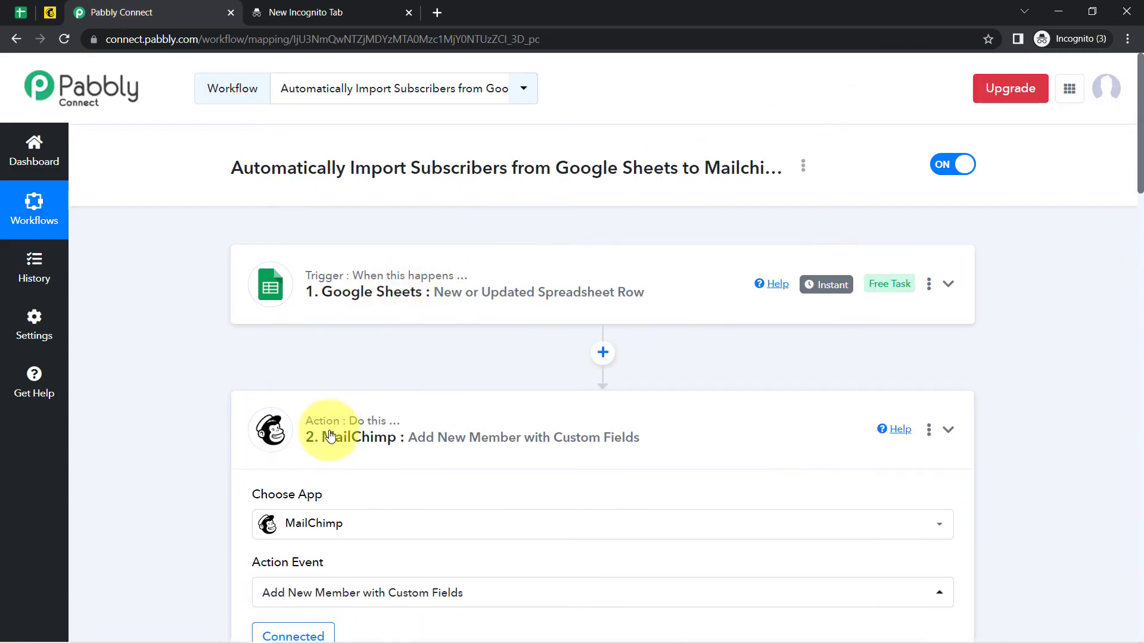
{"action": "left_click", "coordinate": [293, 432]}
{"action": "left_click", "coordinate": [19, 12]}
{"action": "left_click", "coordinate": [186, 329]}
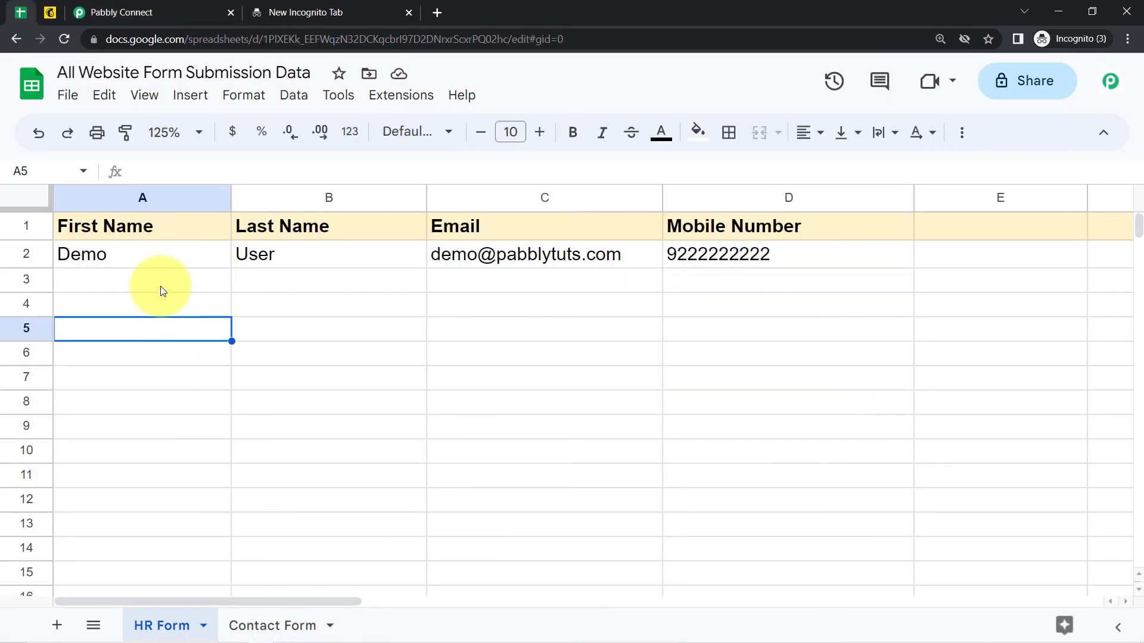
{"action": "left_click", "coordinate": [158, 288]}
Enter first name 'Dummy' in A3 and last name 'Customer' in B3.
{"action": "type", "text": "Dummy"}
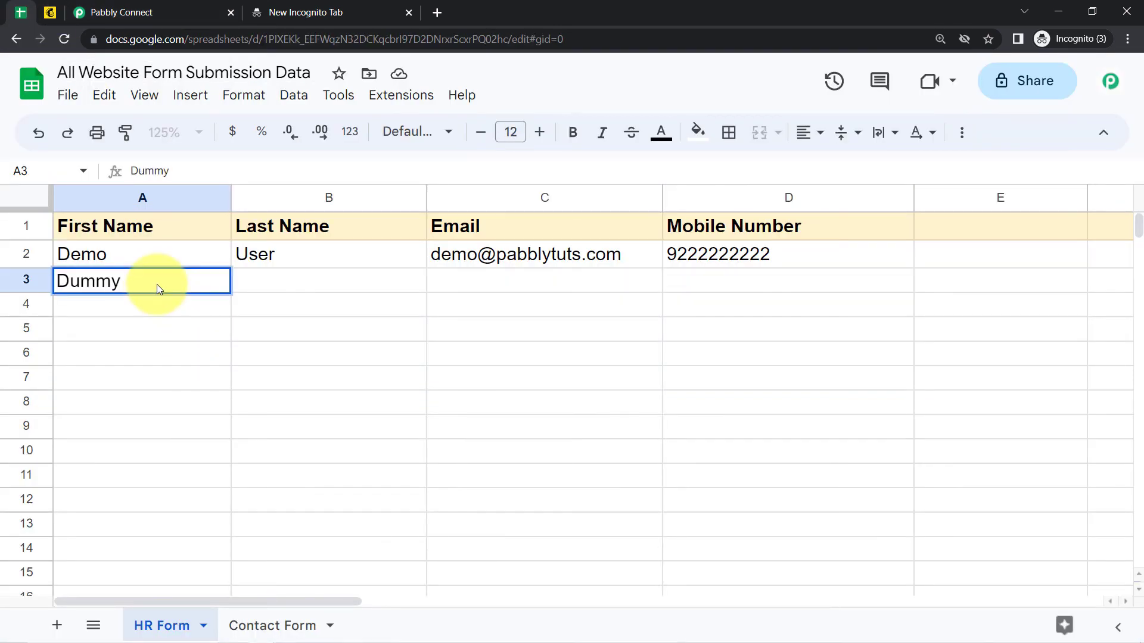
{"action": "key", "text": "Return"}
{"action": "key", "text": "Right"}
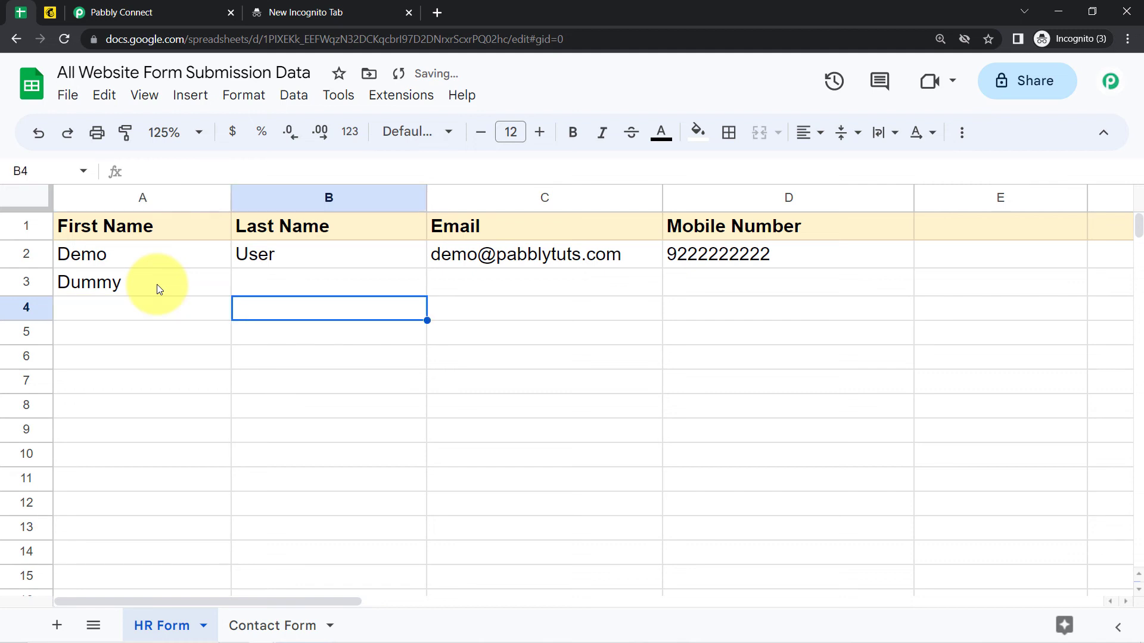
{"action": "key", "text": "Up"}
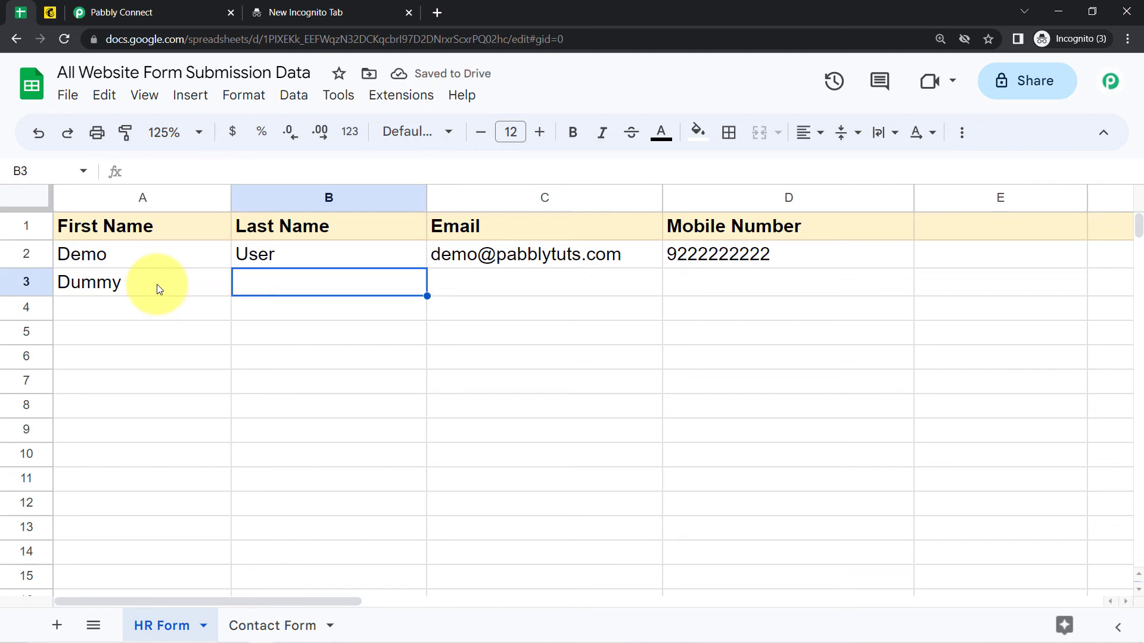
{"action": "type", "text": "Customer"}
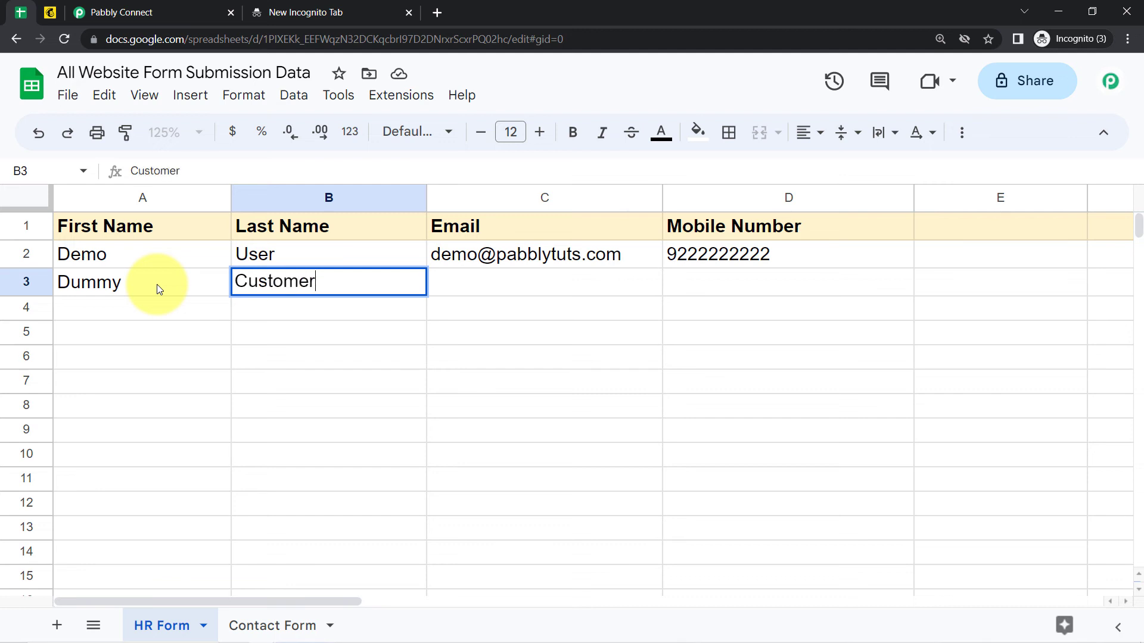
{"action": "key", "text": "Return"}
{"action": "key", "text": "Right"}
{"action": "key", "text": "Up"}
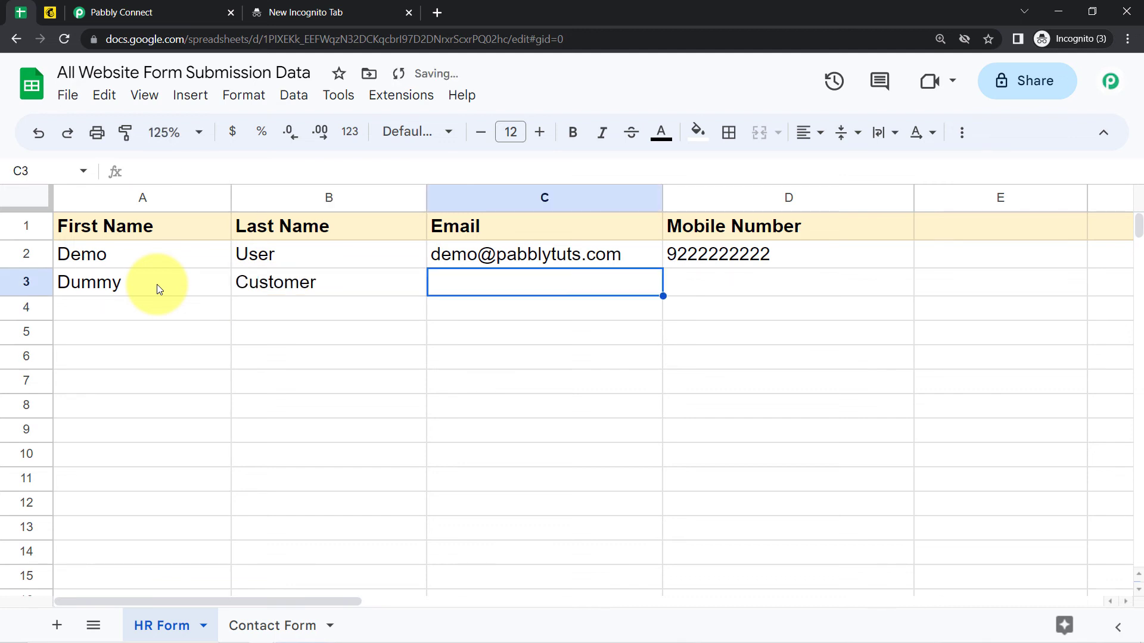
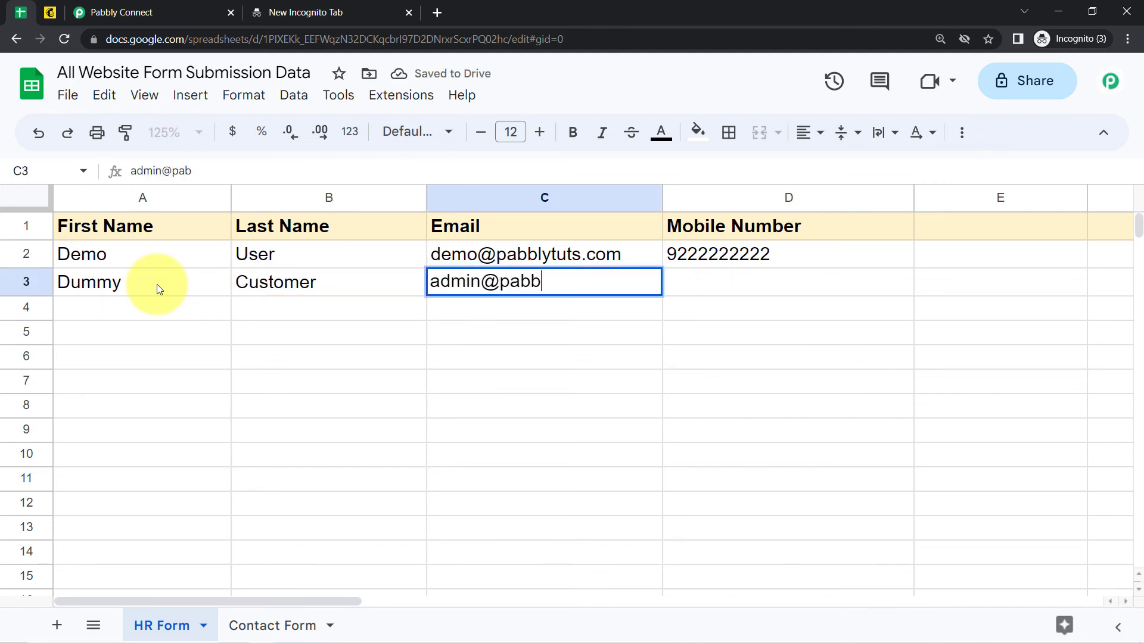
Fill in the contact's e-mail address in C3 and mobile number in D3.
{"action": "key", "text": "Return"}
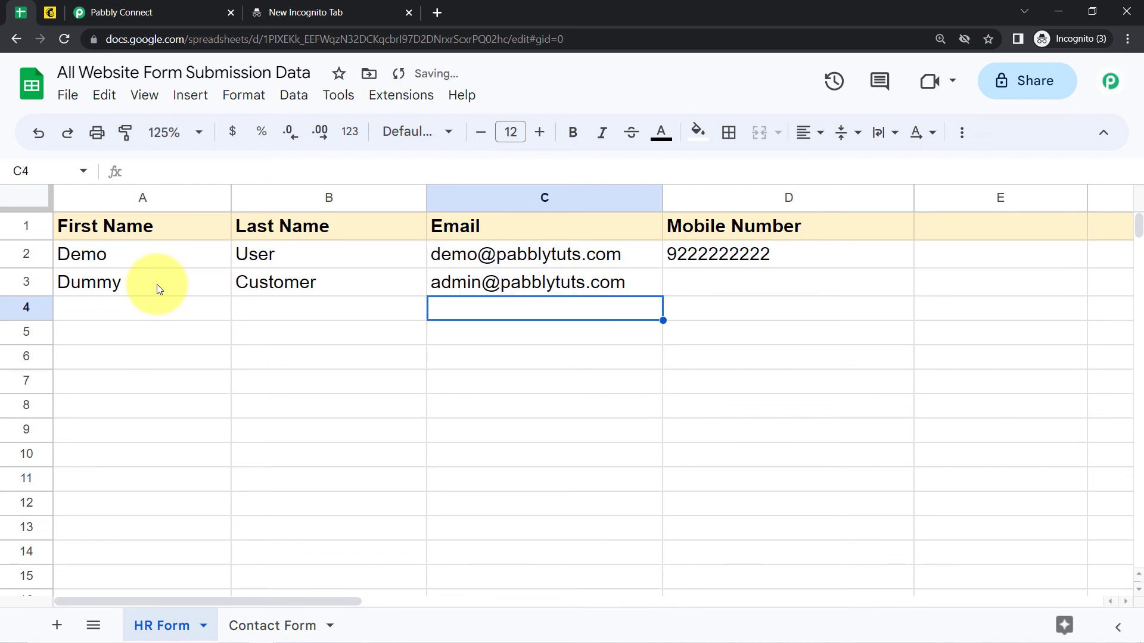
{"action": "key", "text": "Right"}
{"action": "key", "text": "Down"}
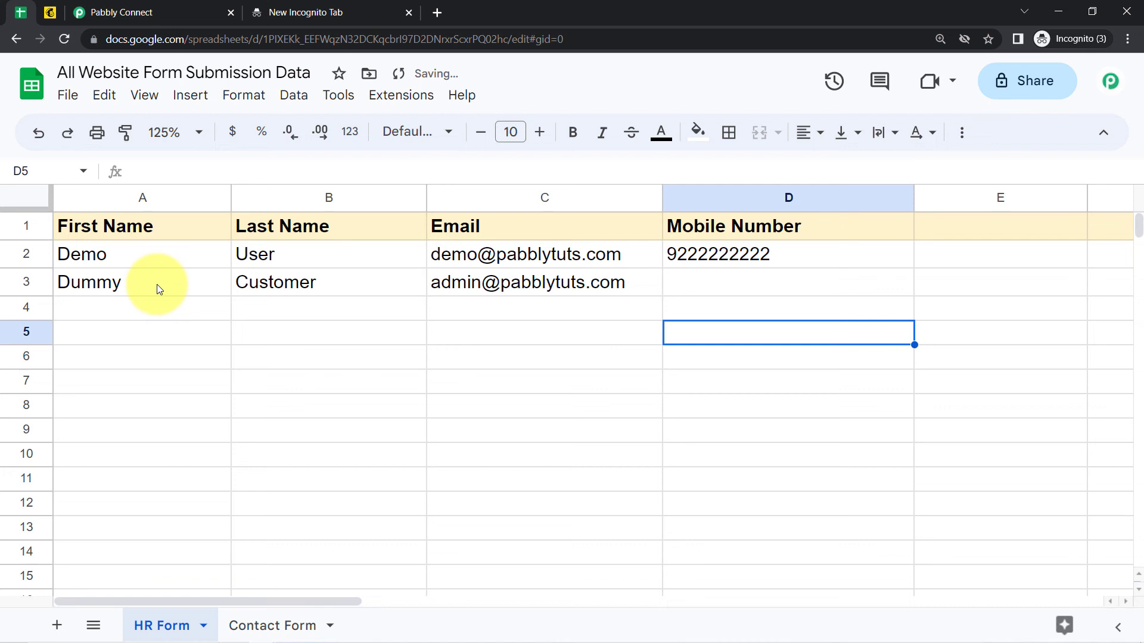
{"action": "key", "text": "Up"}
{"action": "key", "text": "Up"}
{"action": "type", "text": "9333333333"}
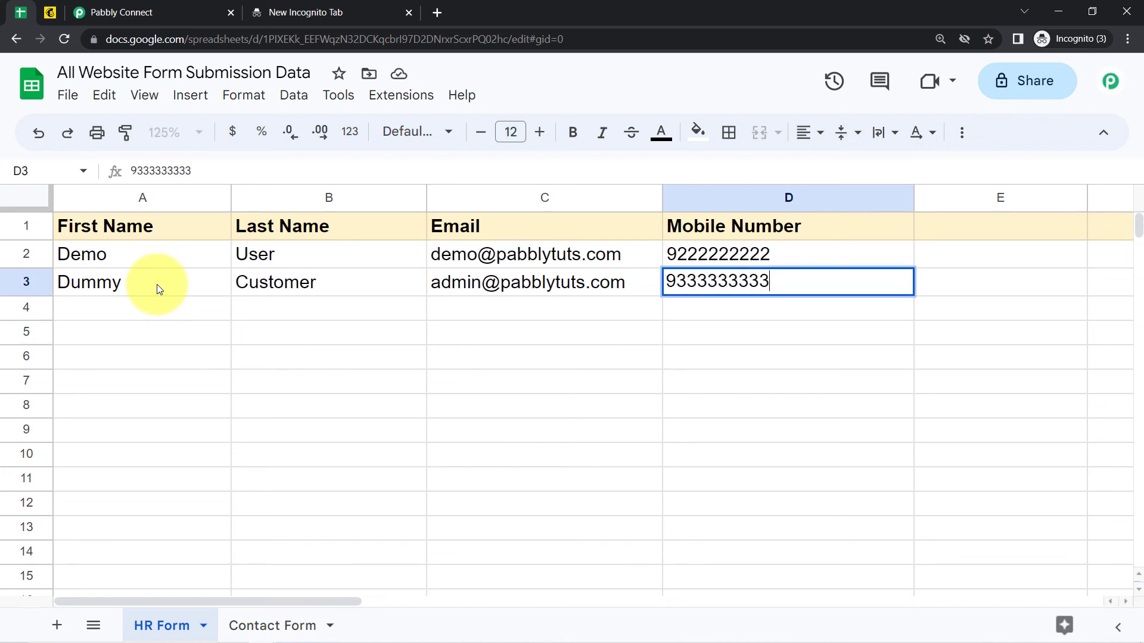
{"action": "key", "text": "Return"}
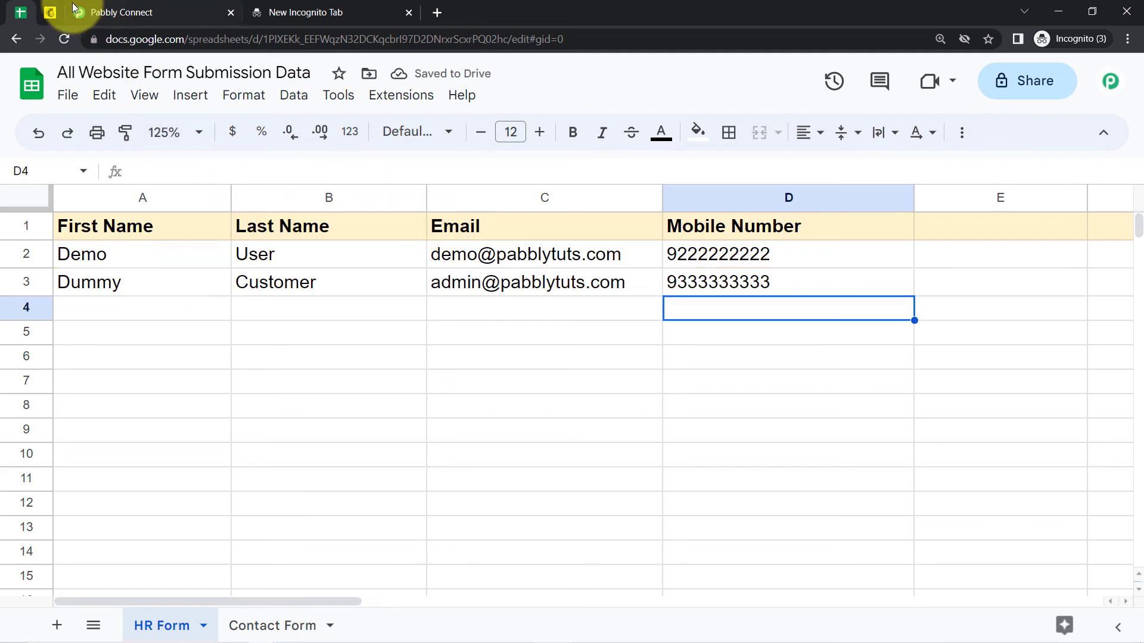
{"action": "left_click", "coordinate": [49, 12]}
Reload Mailchimp contacts to confirm Dummy Customer as the second subscriber, then return to Pabbly Connect.
{"action": "left_click", "coordinate": [64, 39]}
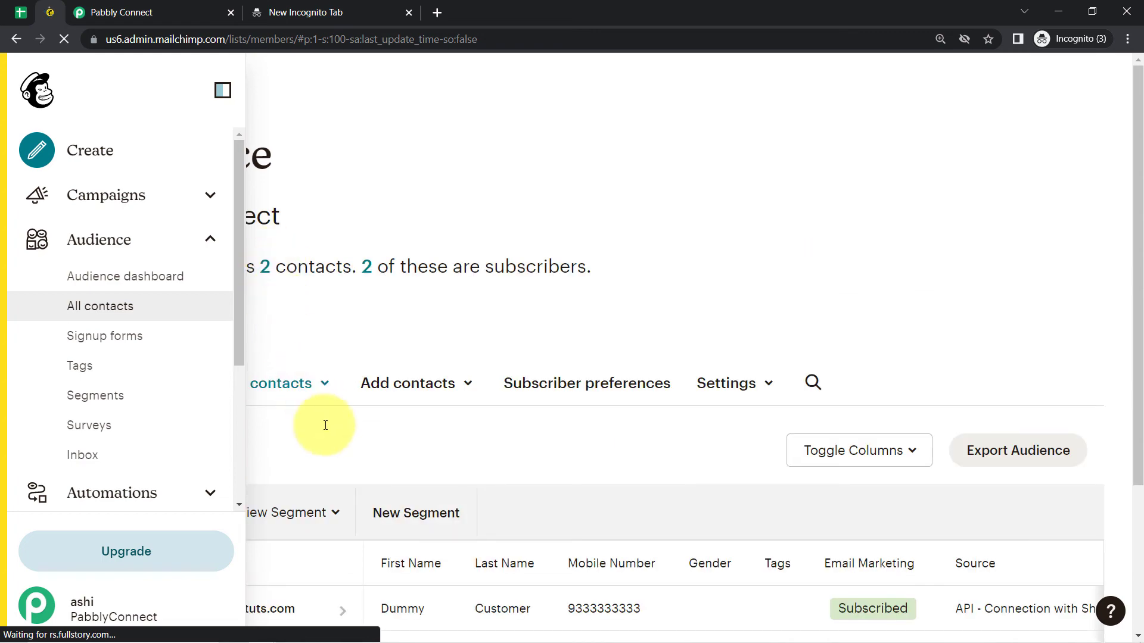
{"action": "left_click_drag", "start_coordinate": [1140, 270], "coordinate": [1127, 404]}
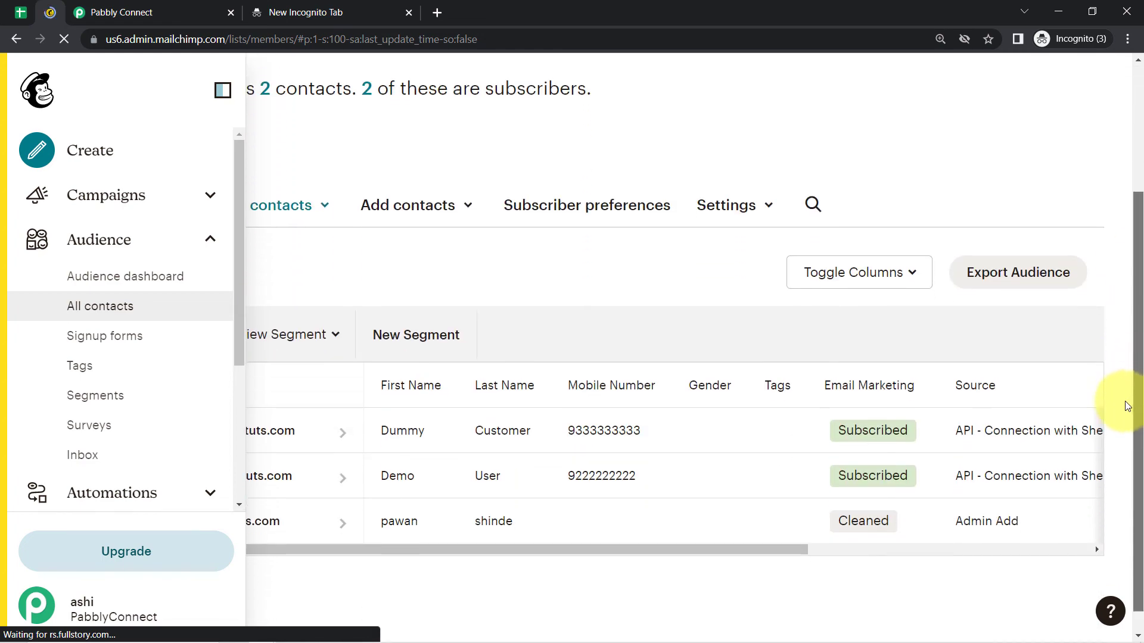
{"action": "left_click", "coordinate": [223, 90]}
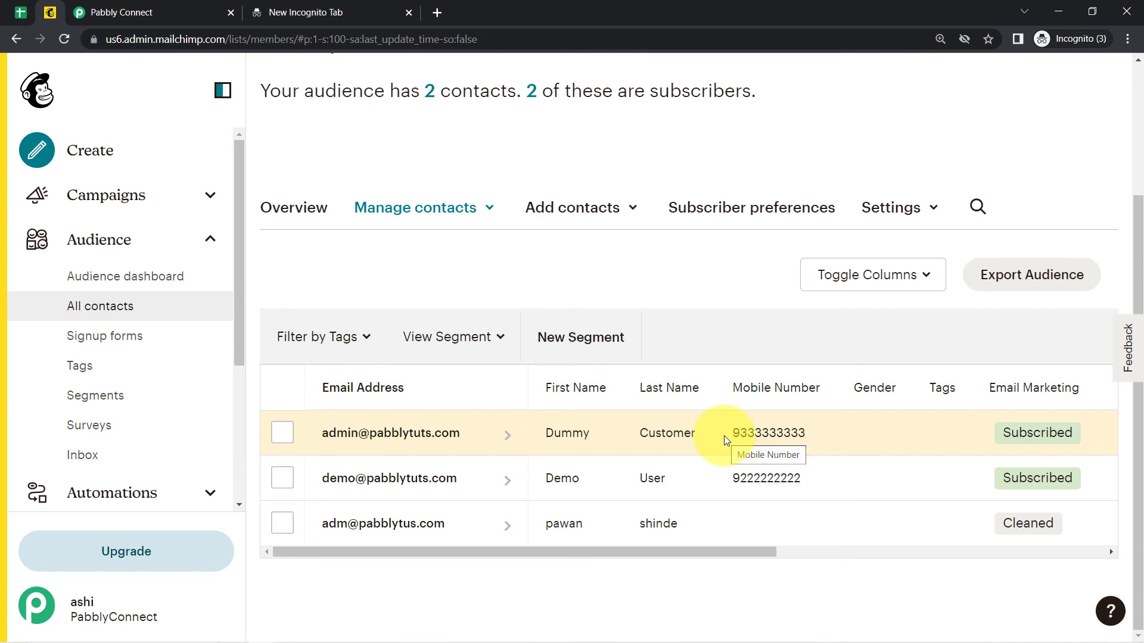
{"action": "left_click", "coordinate": [160, 7]}
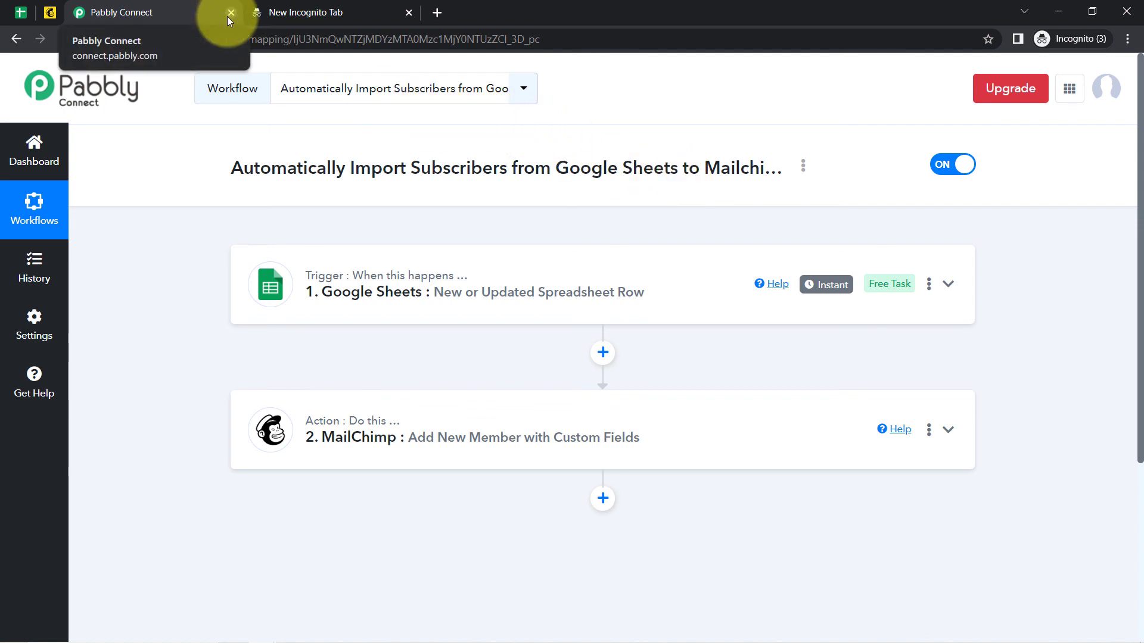
Copy the workflow's share link from its Share option and close the Share Workflow dialog.
{"action": "left_click", "coordinate": [804, 171]}
{"action": "left_click", "coordinate": [691, 244]}
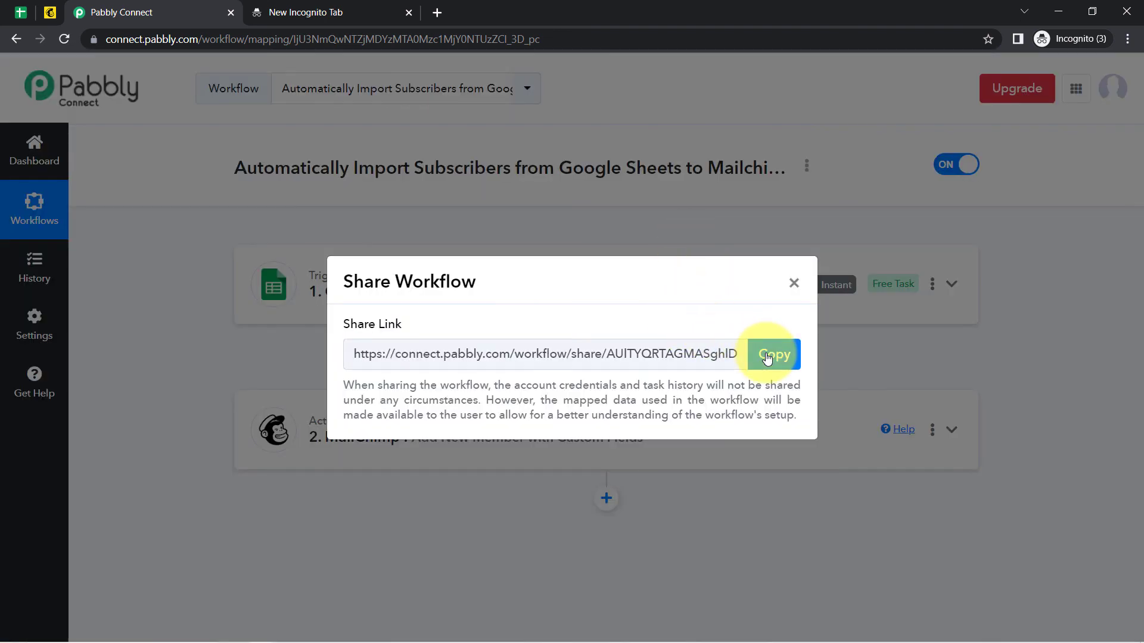
{"action": "left_click", "coordinate": [767, 357]}
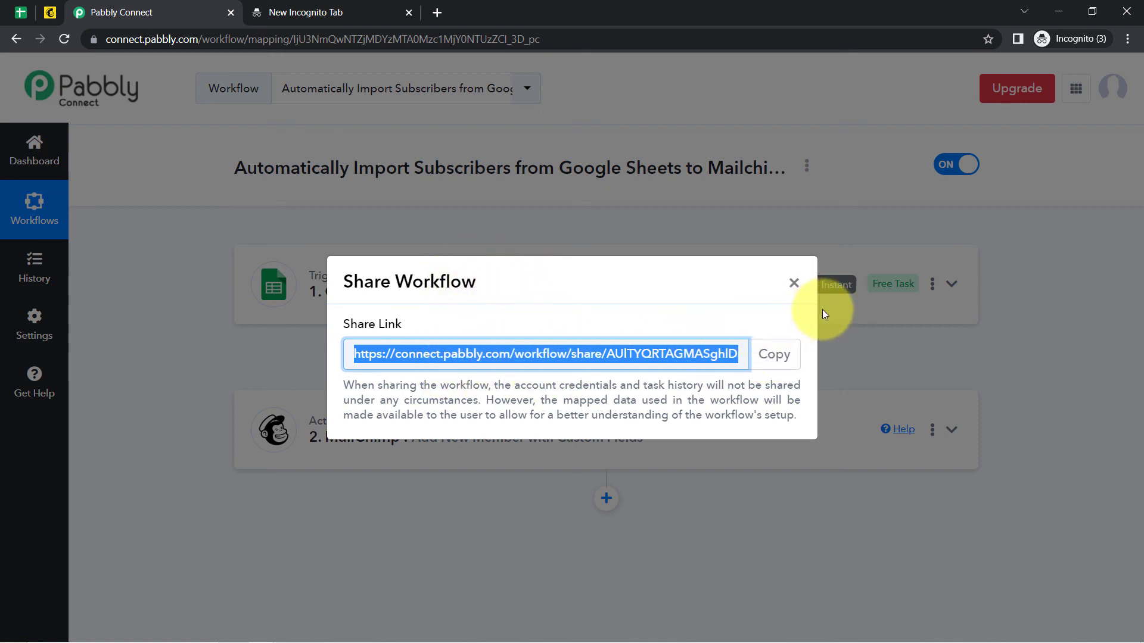
{"action": "left_click", "coordinate": [792, 285]}
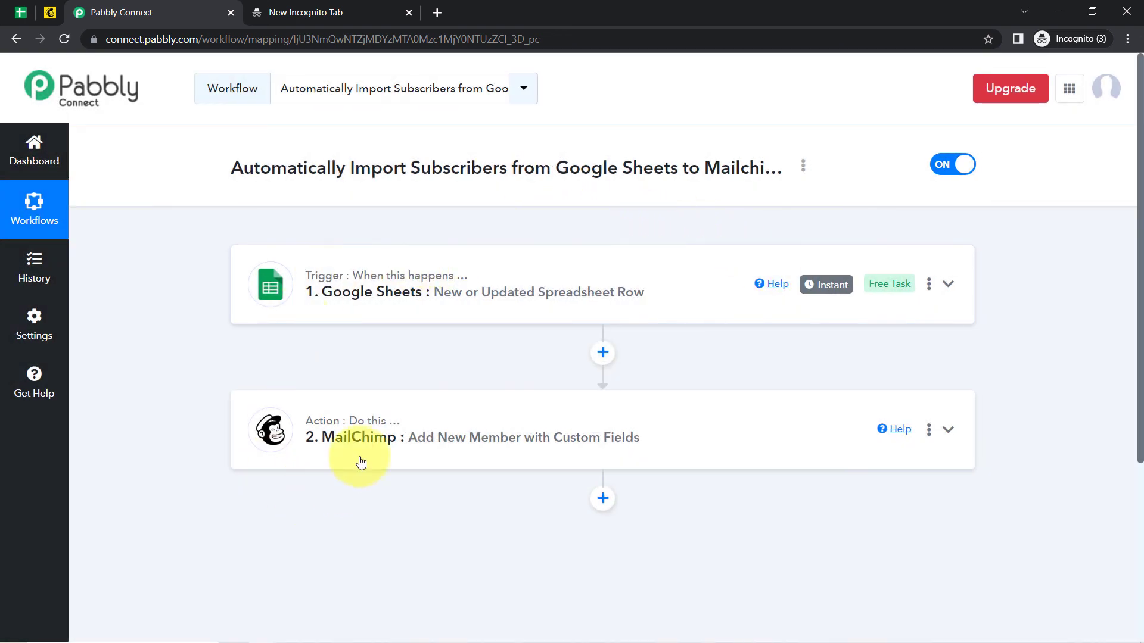
{"action": "mouse_move", "coordinate": [358, 427]}
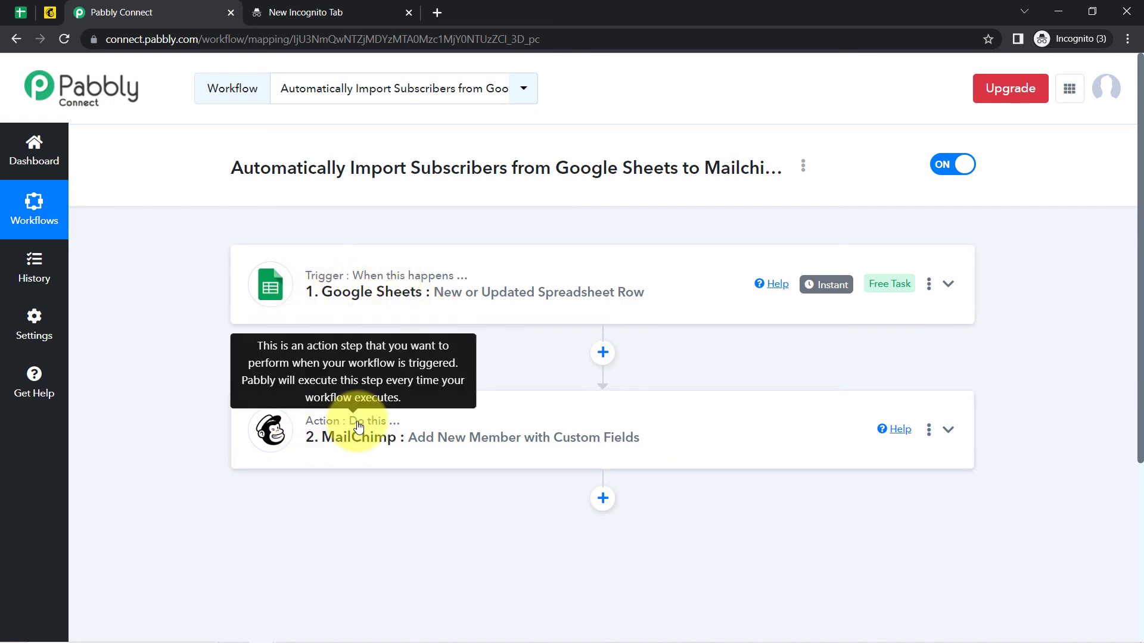